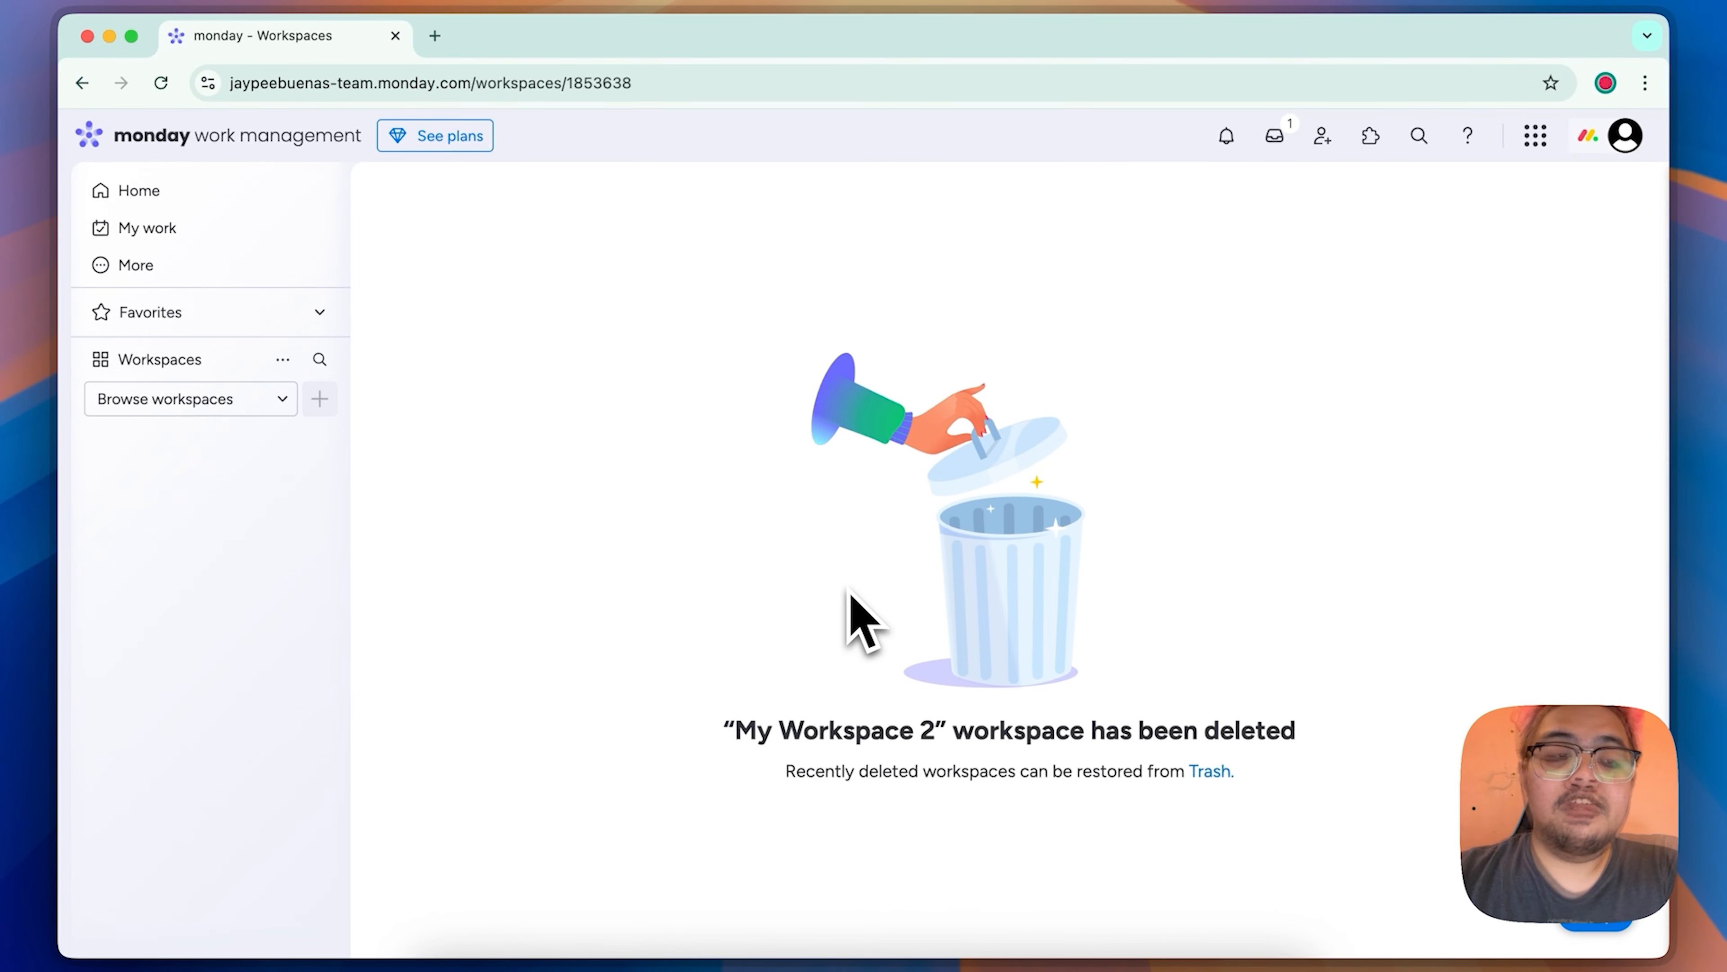
Step: Create a new open workspace named My Second Workspace
click(282, 401)
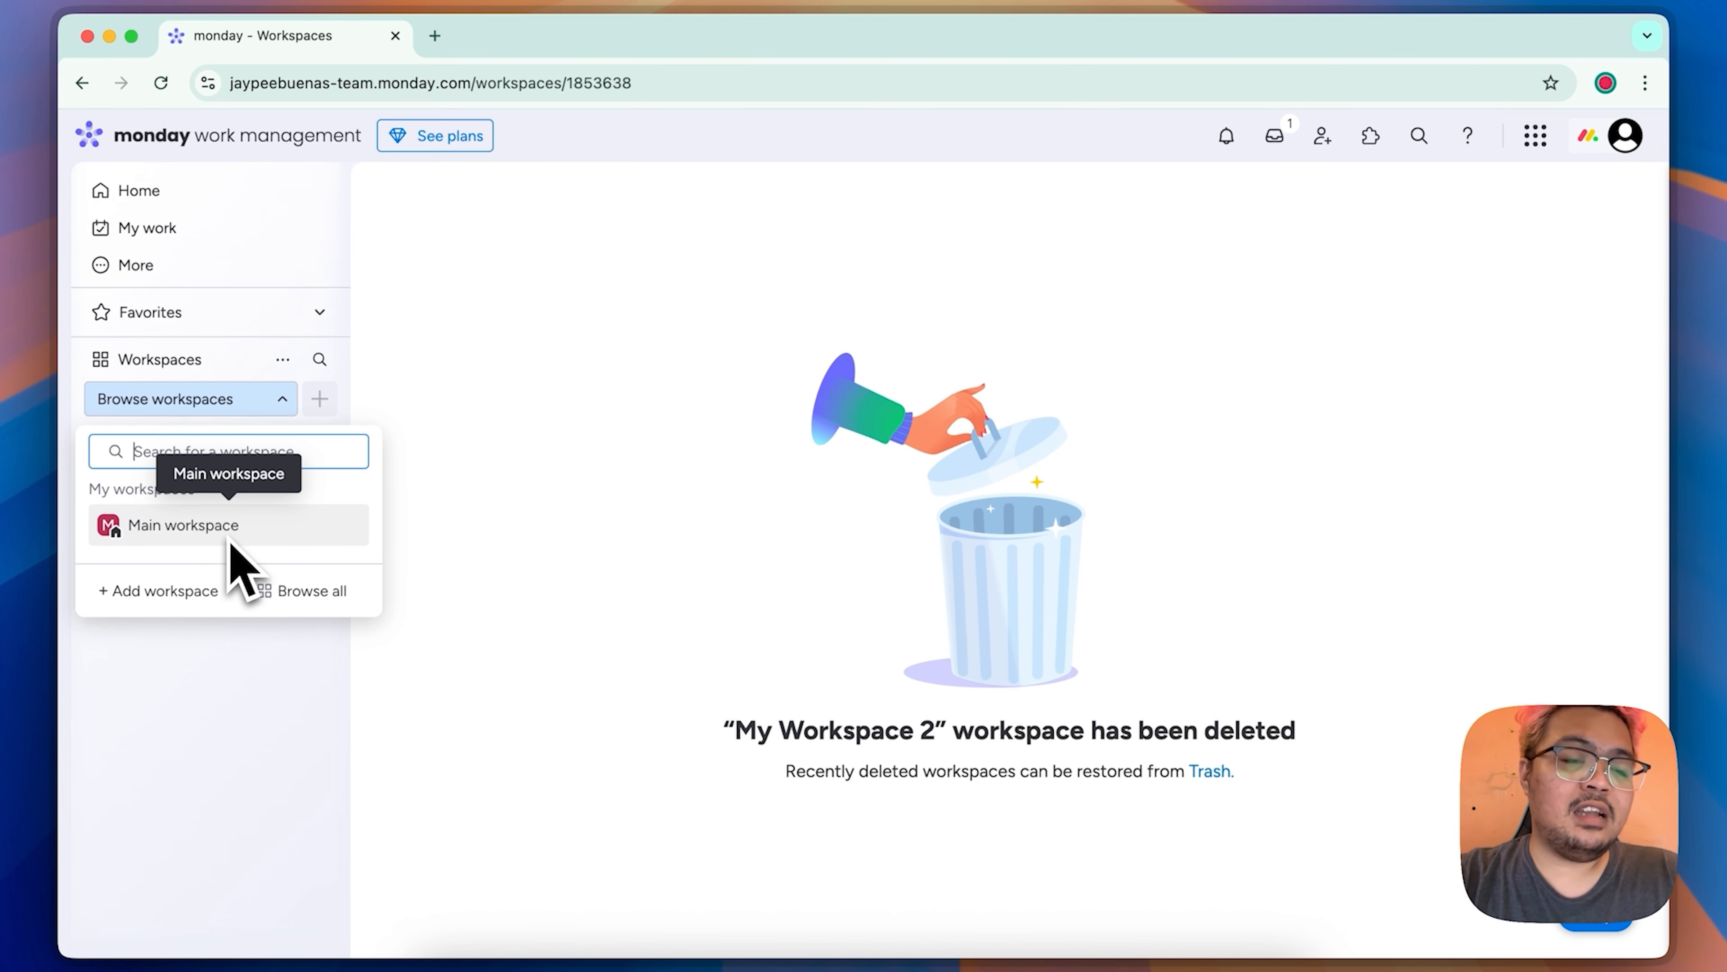
click(182, 592)
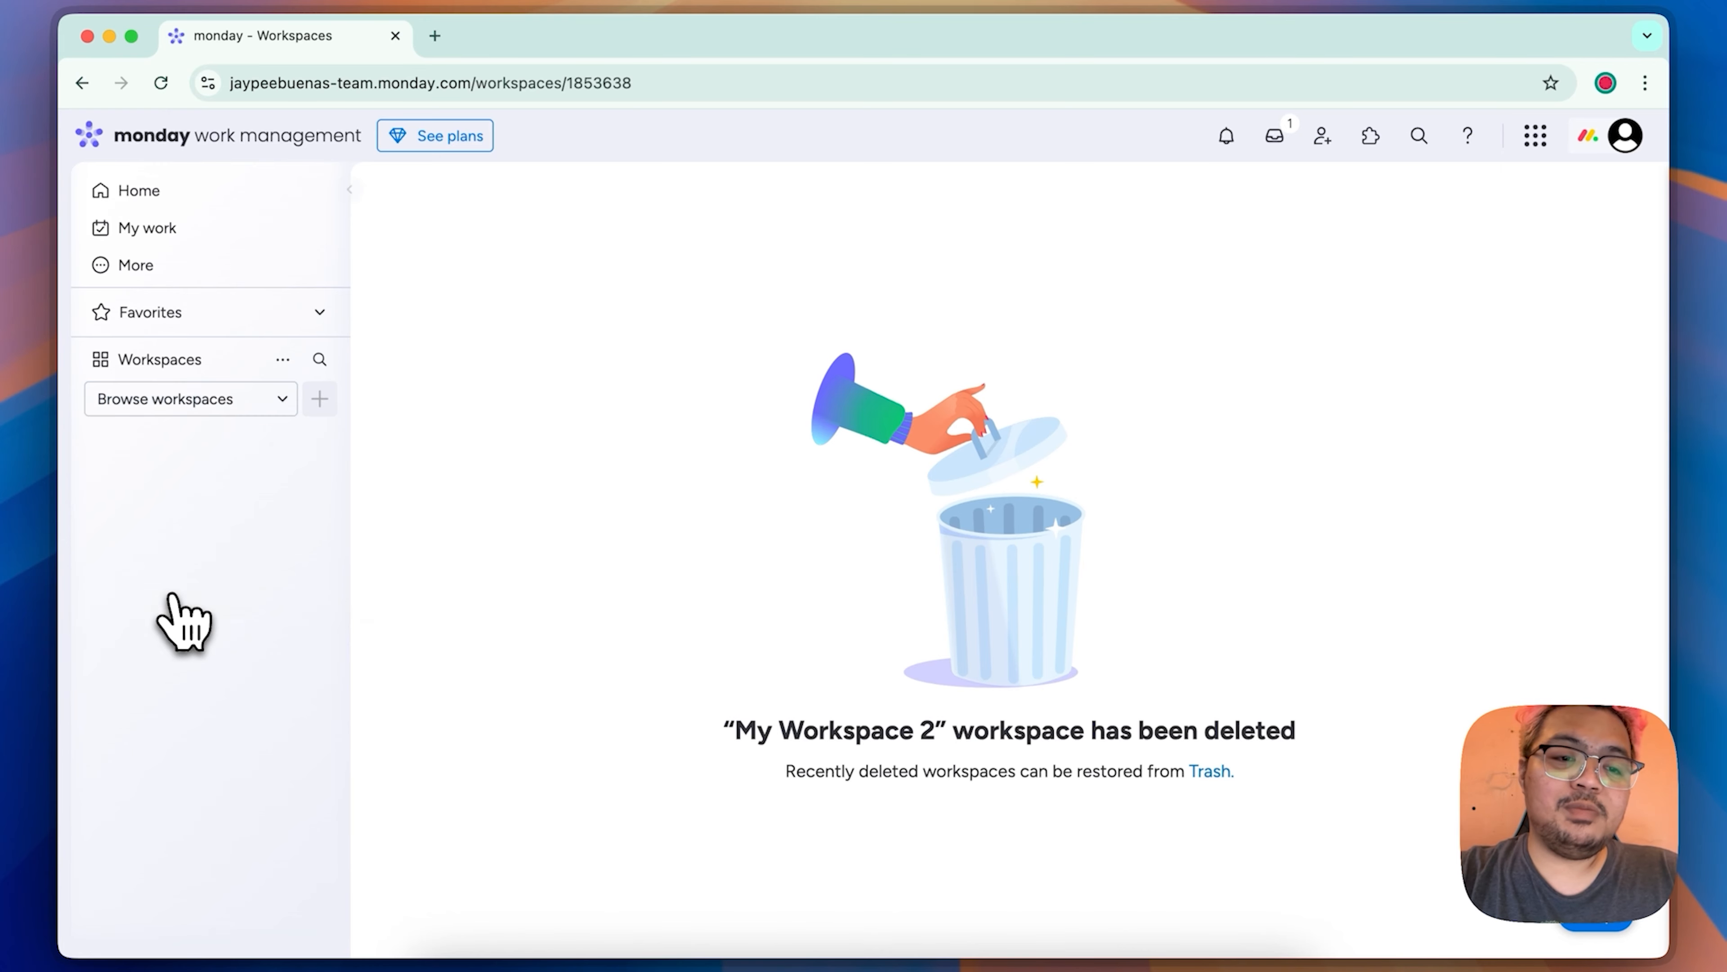
text(My Second Workspace)
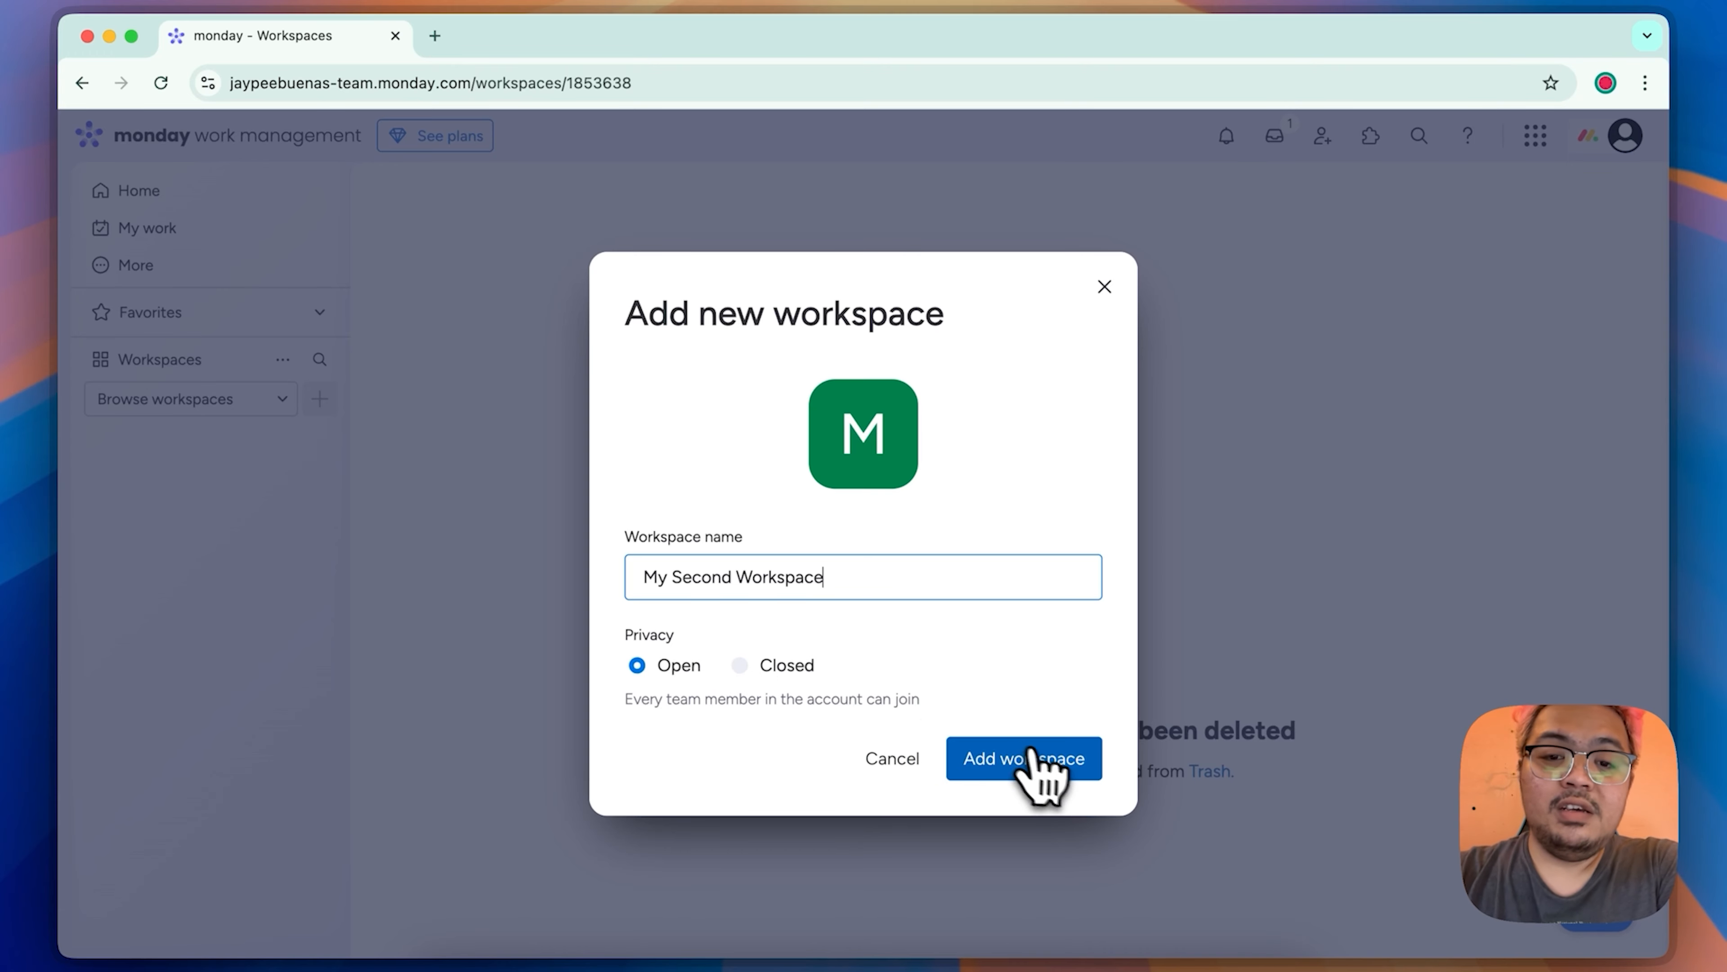
click(1049, 782)
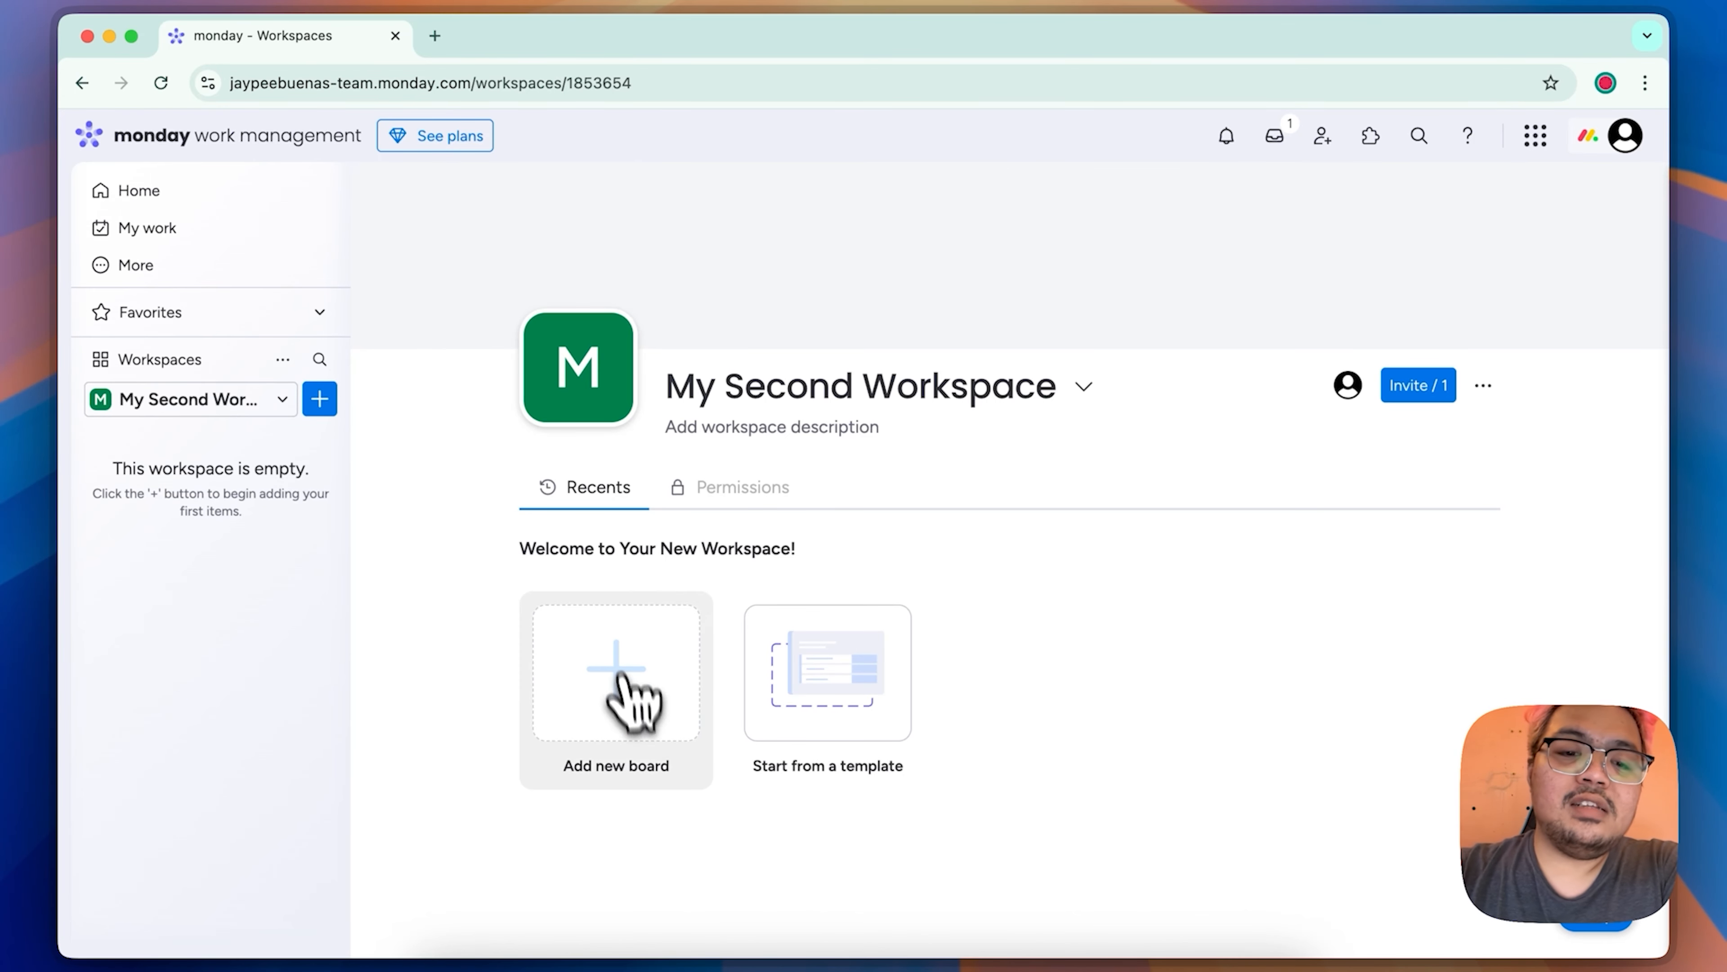
Step: Create a Main board named My Tasks for managing items in the new workspace
click(635, 716)
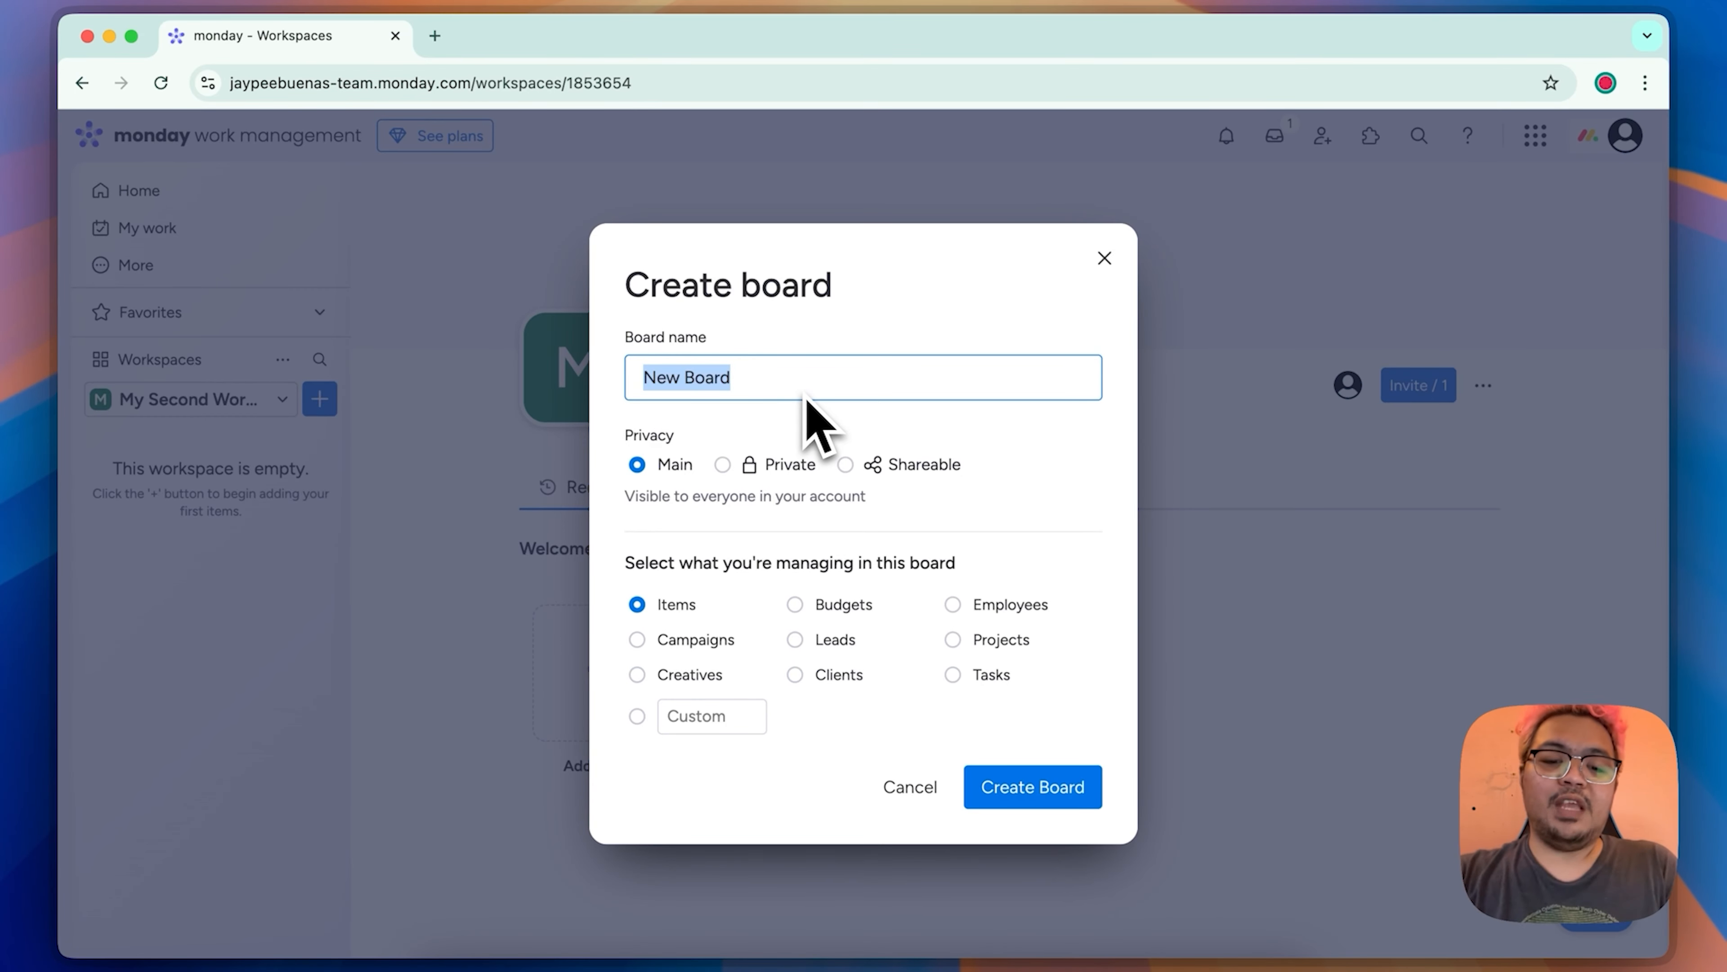
text(My Tasks)
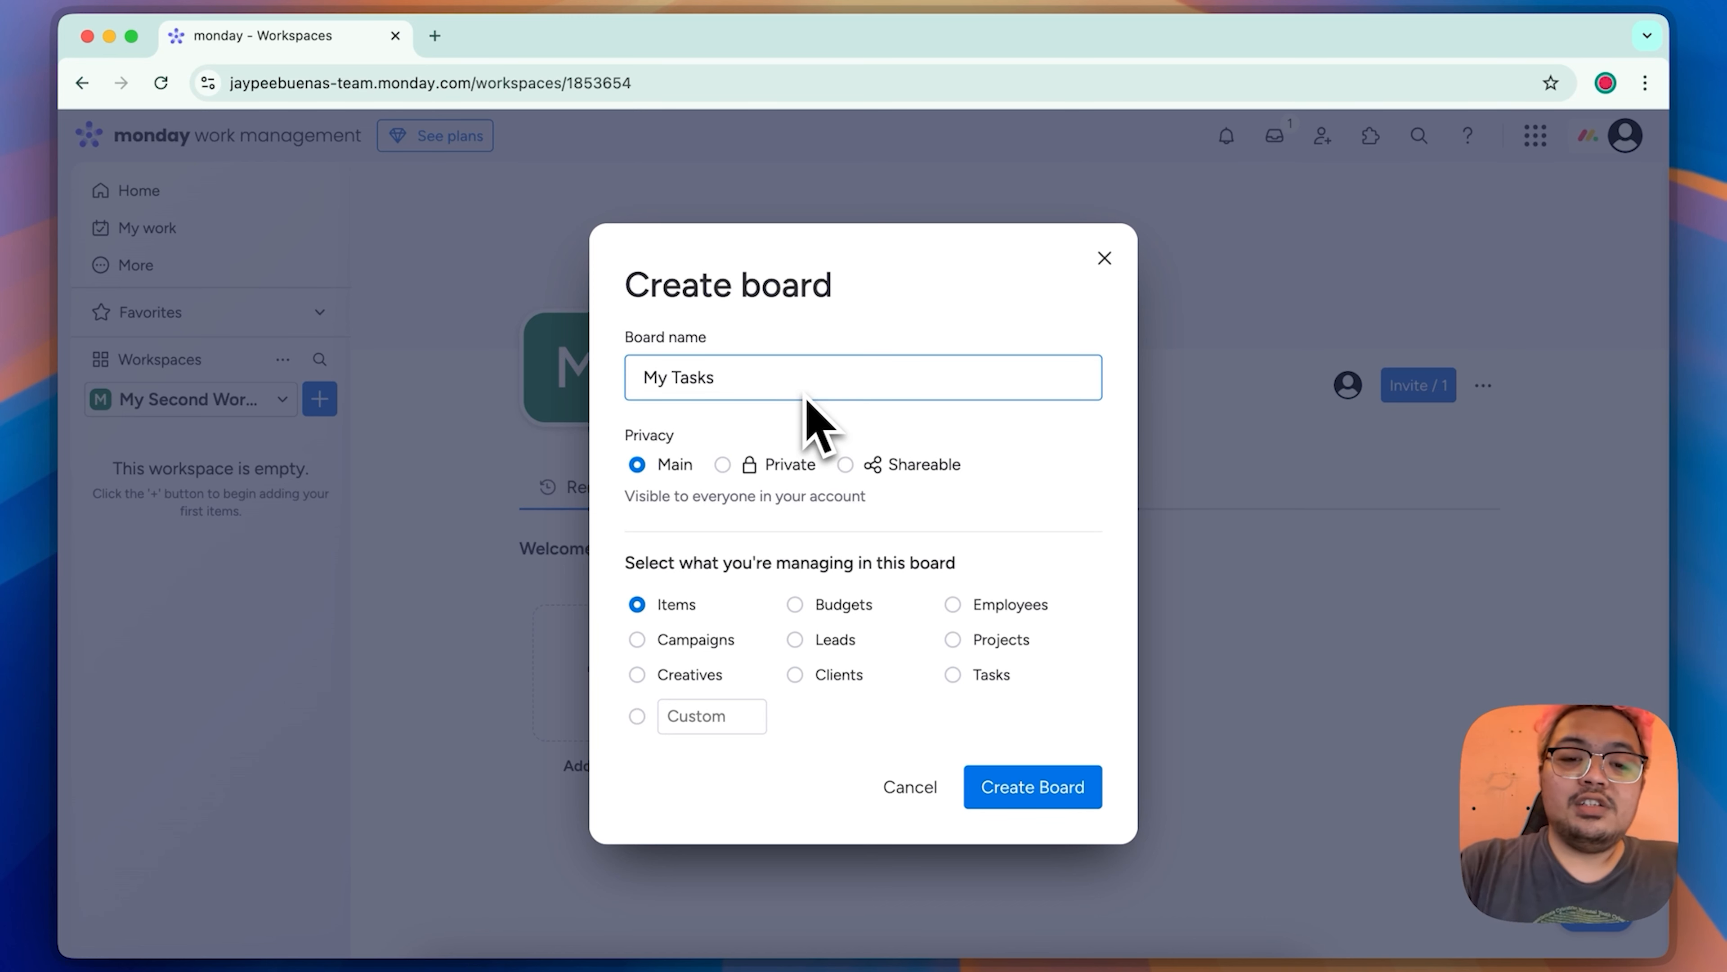
click(1027, 796)
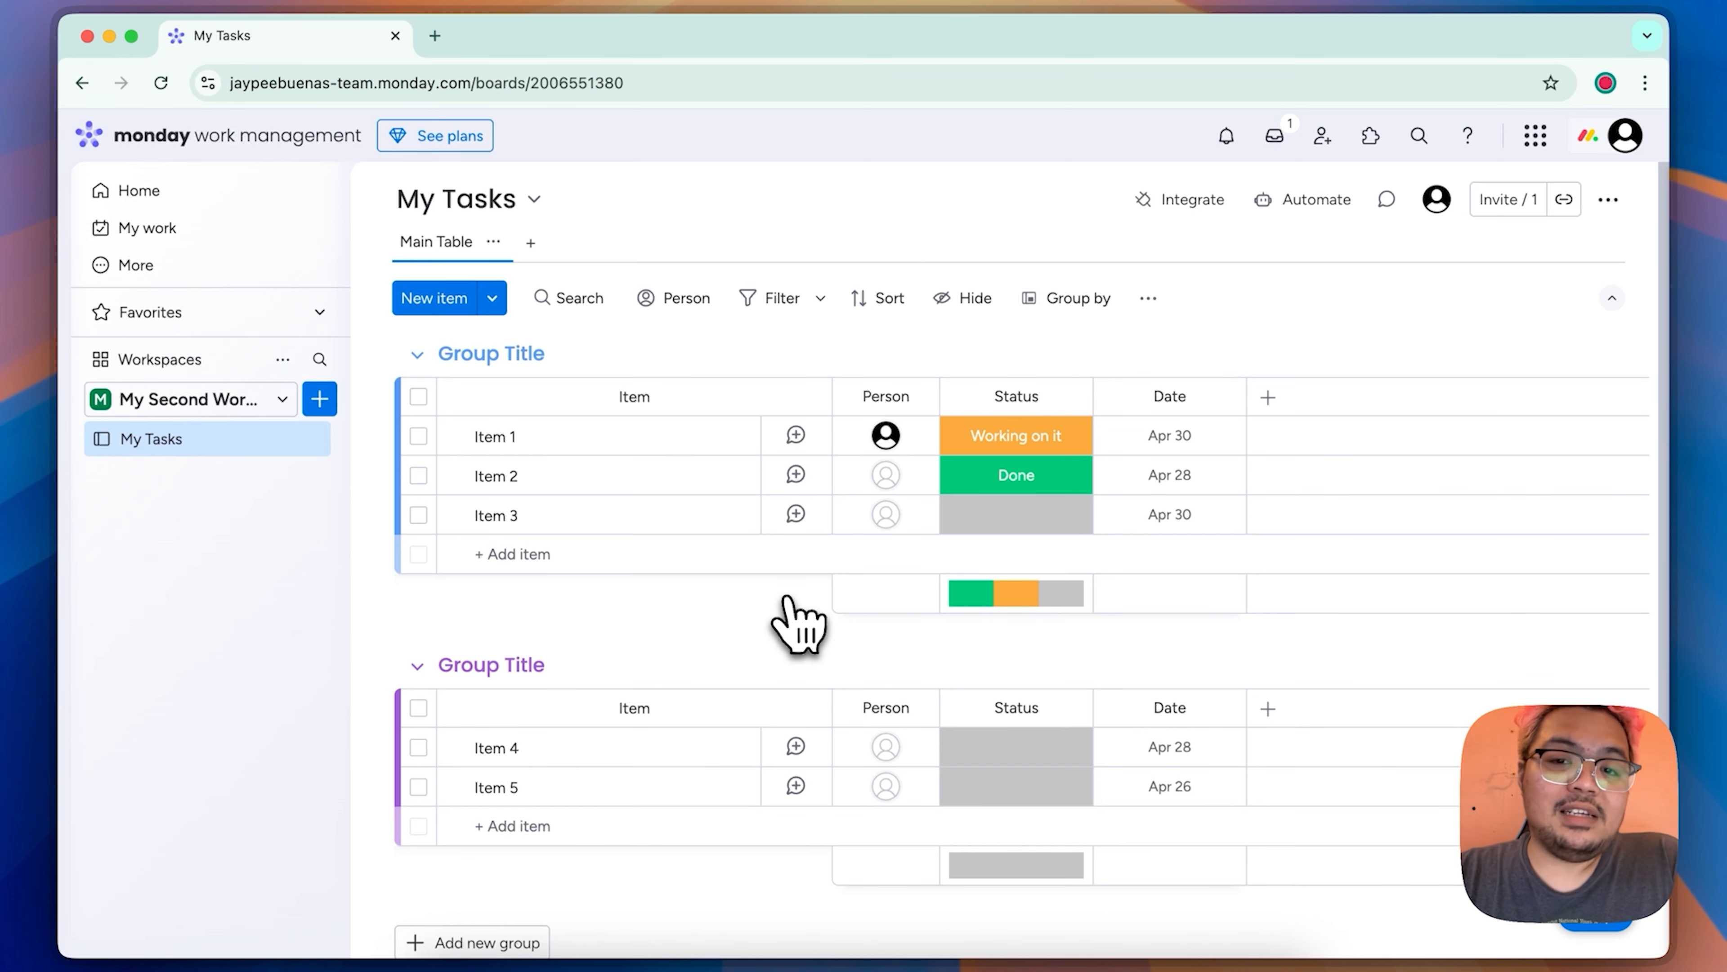
Step: Add a new group named Group 3 below the existing groups and give it the dark blue colour
scroll(789, 602, down, 2)
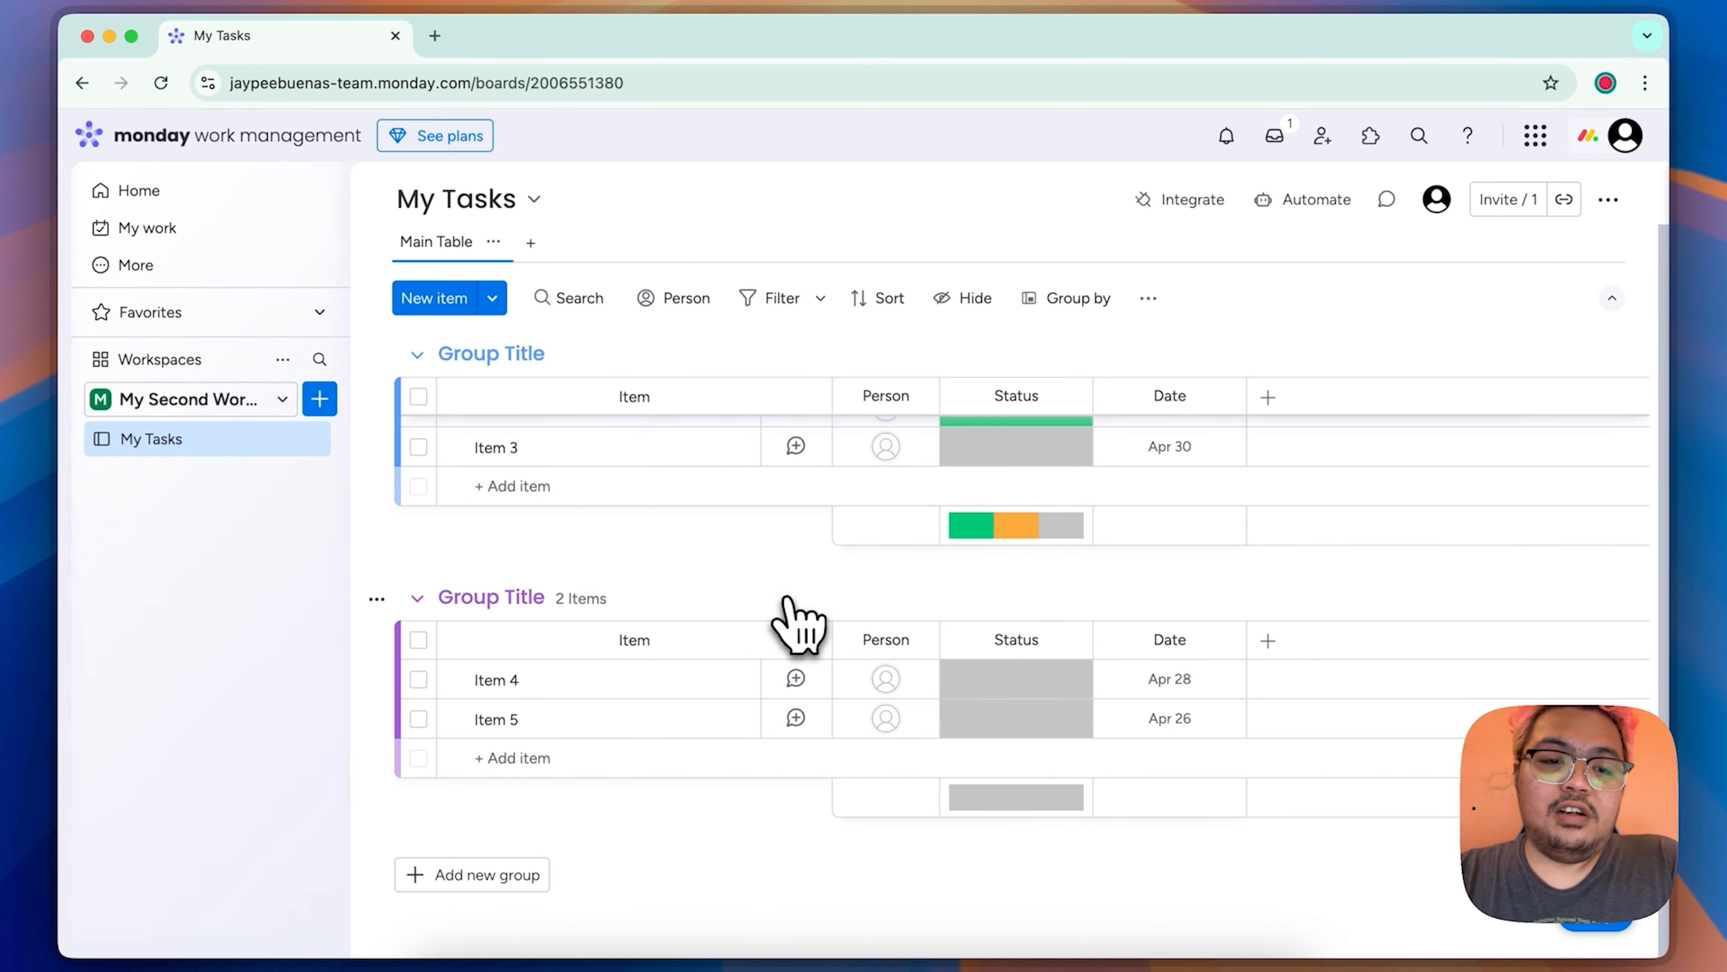
click(490, 878)
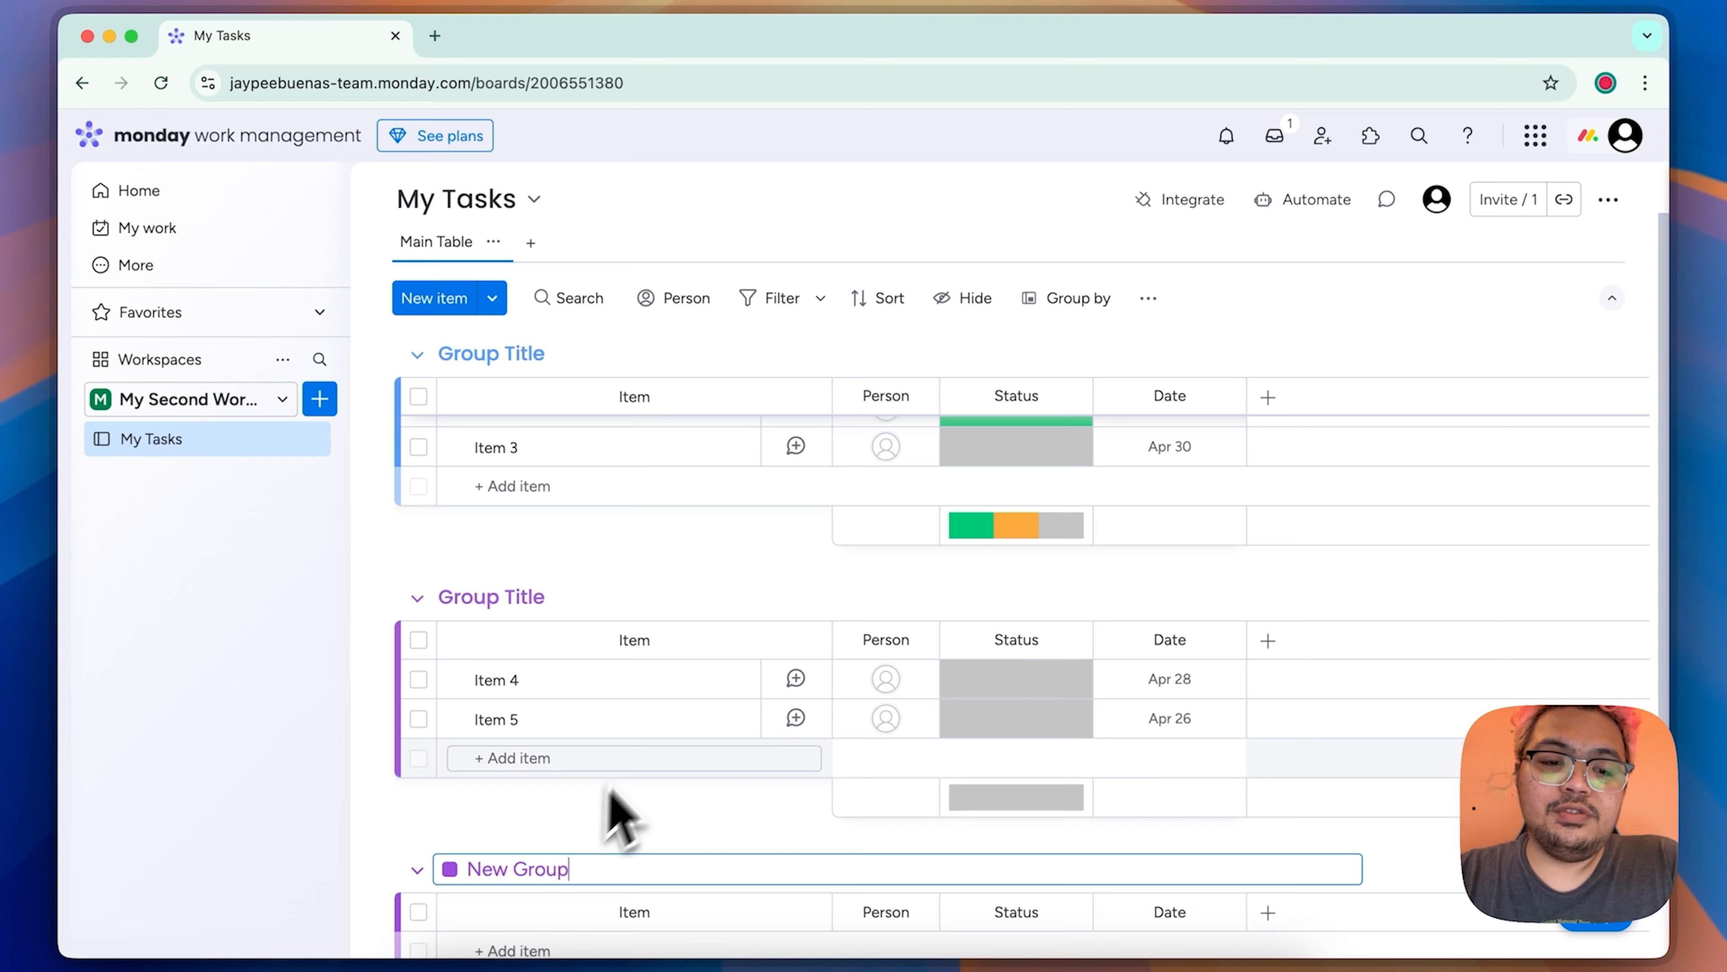
scroll(616, 820, down, 3)
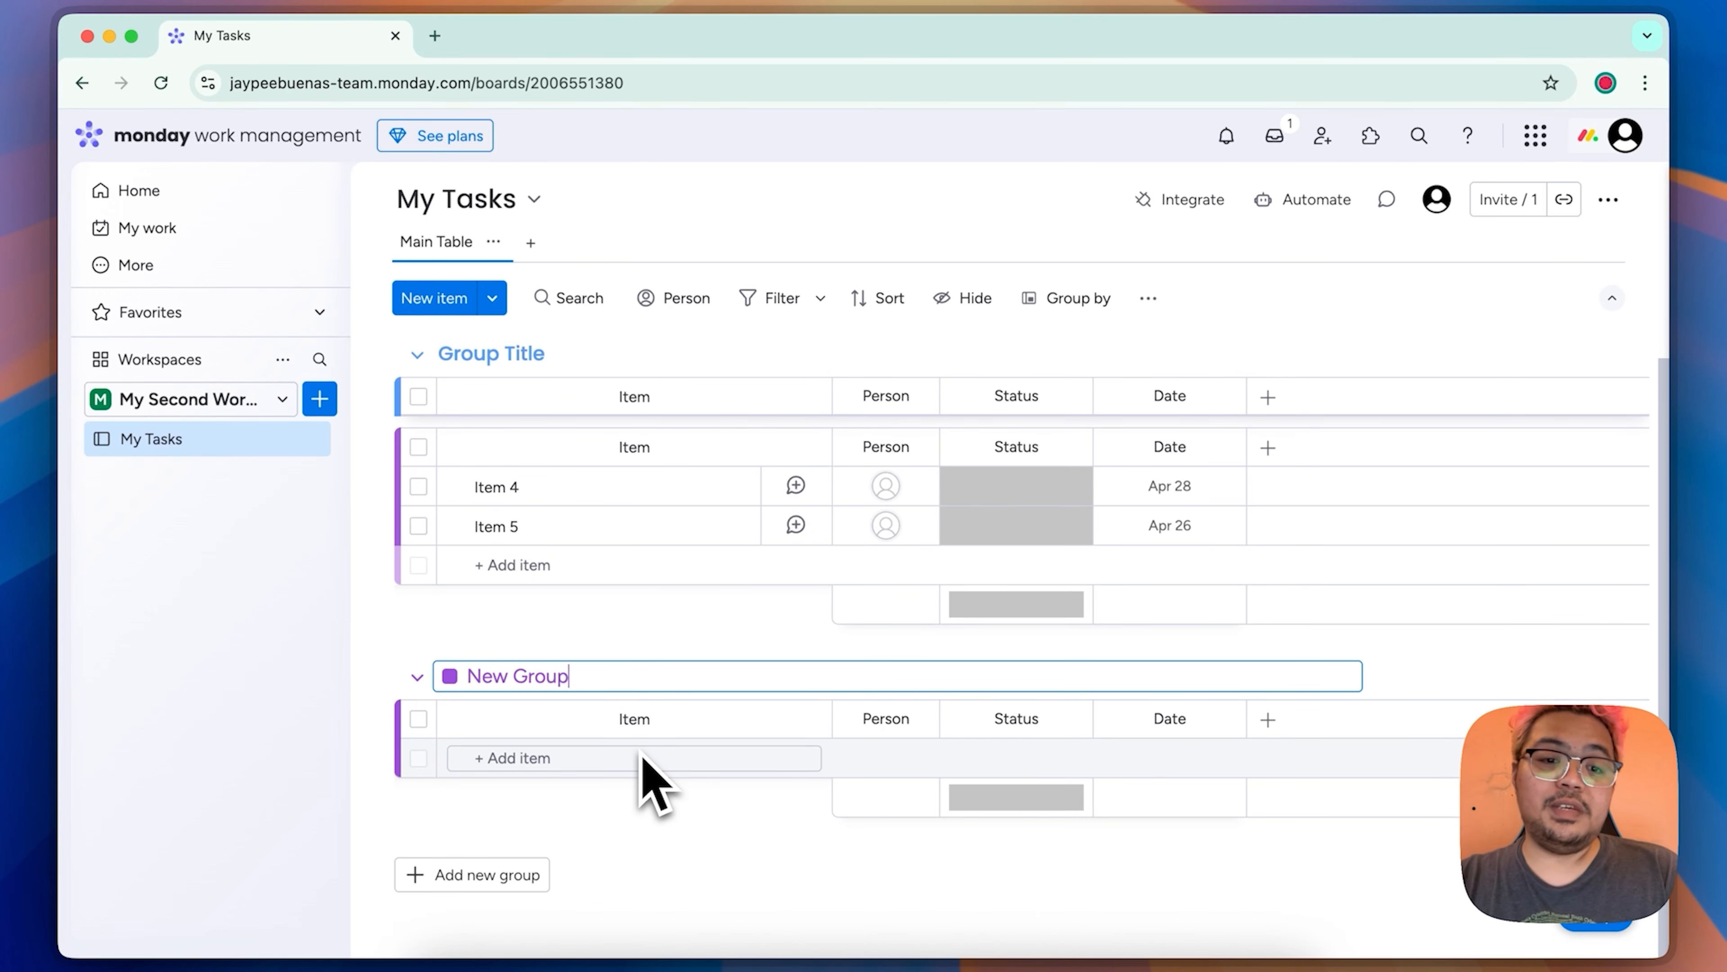
key(super+a)
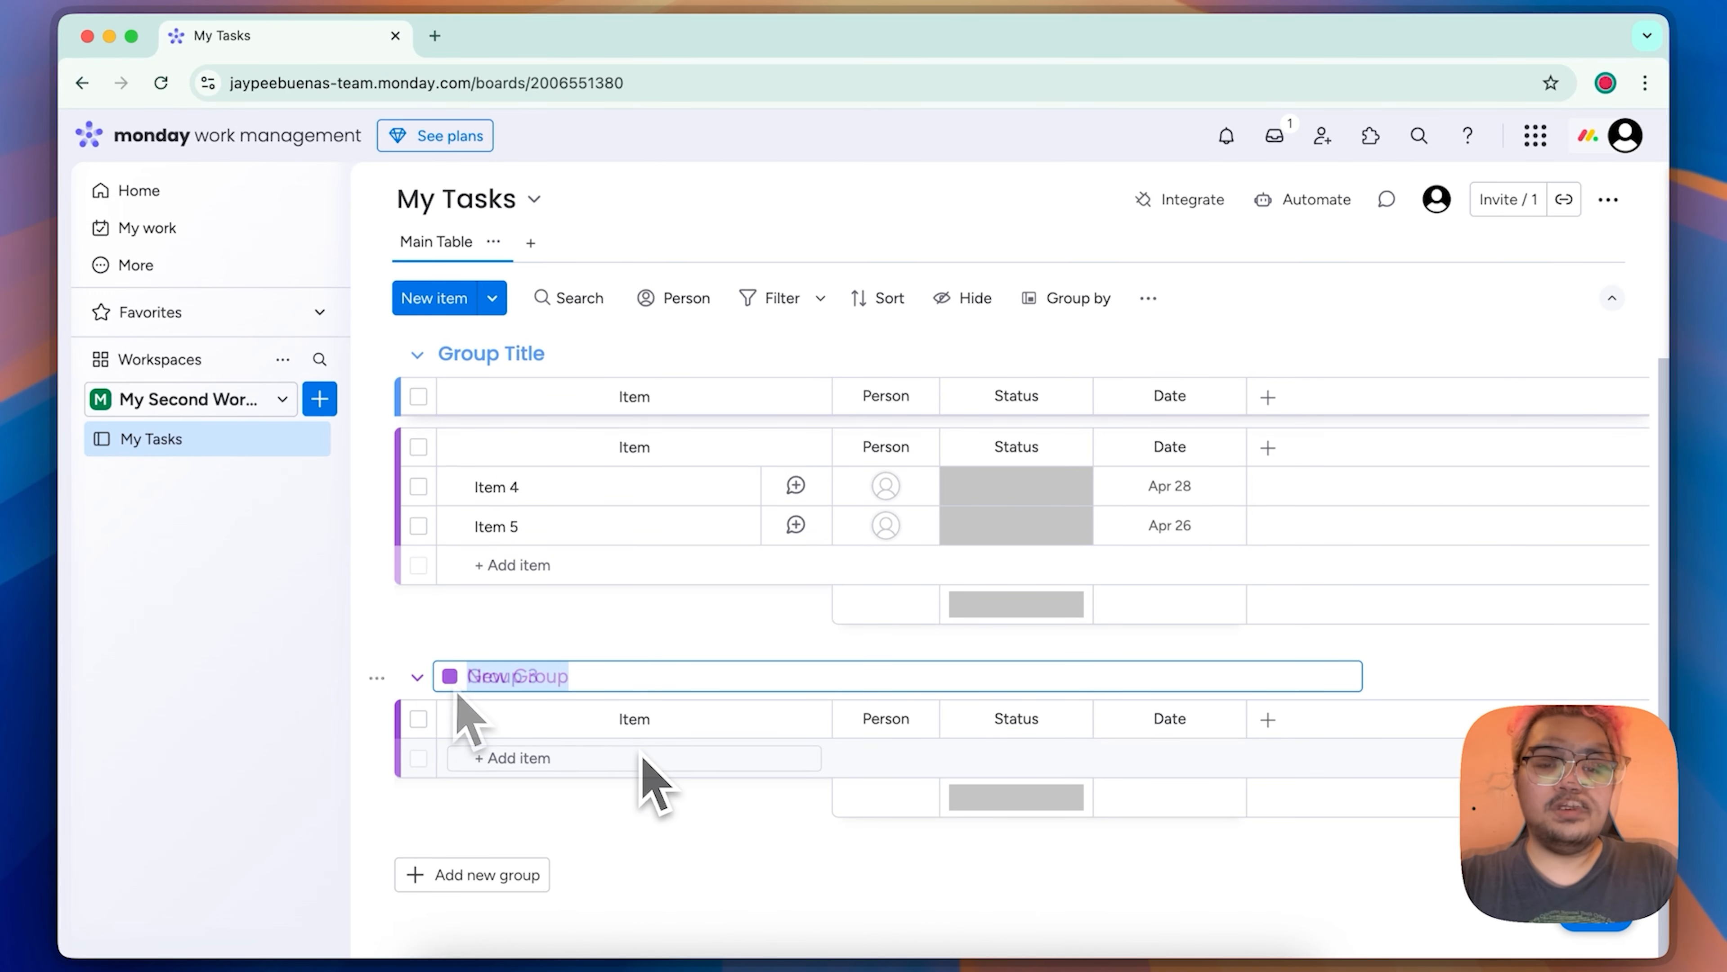
click(450, 678)
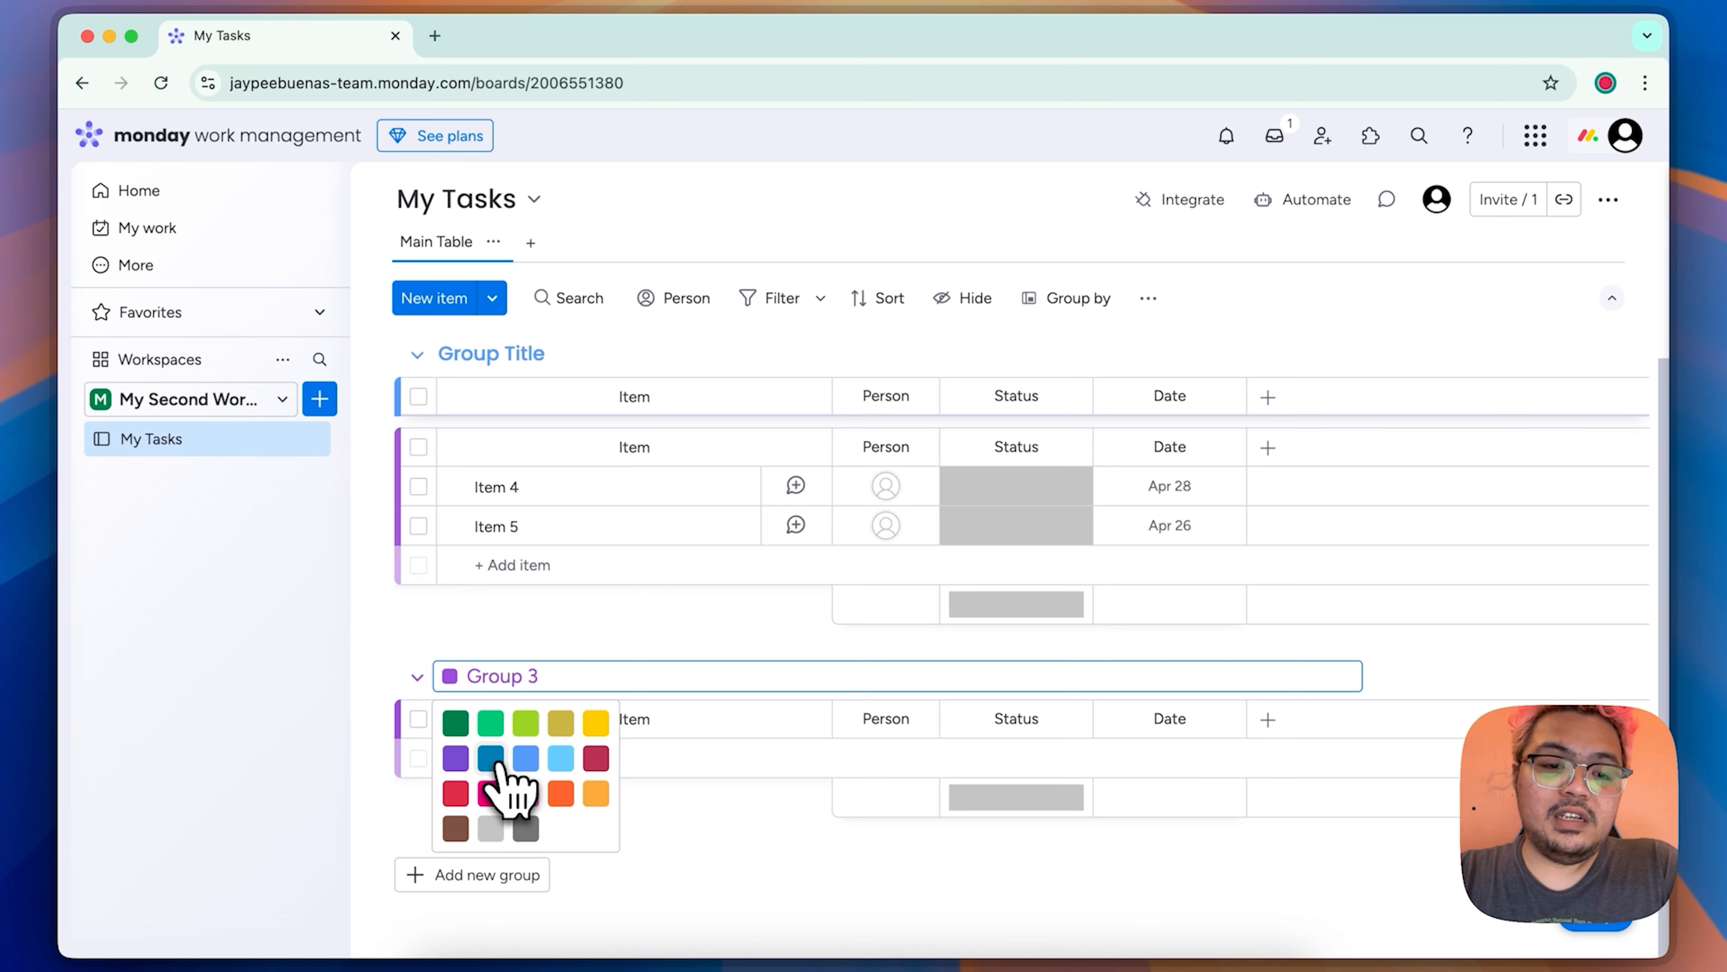
click(491, 759)
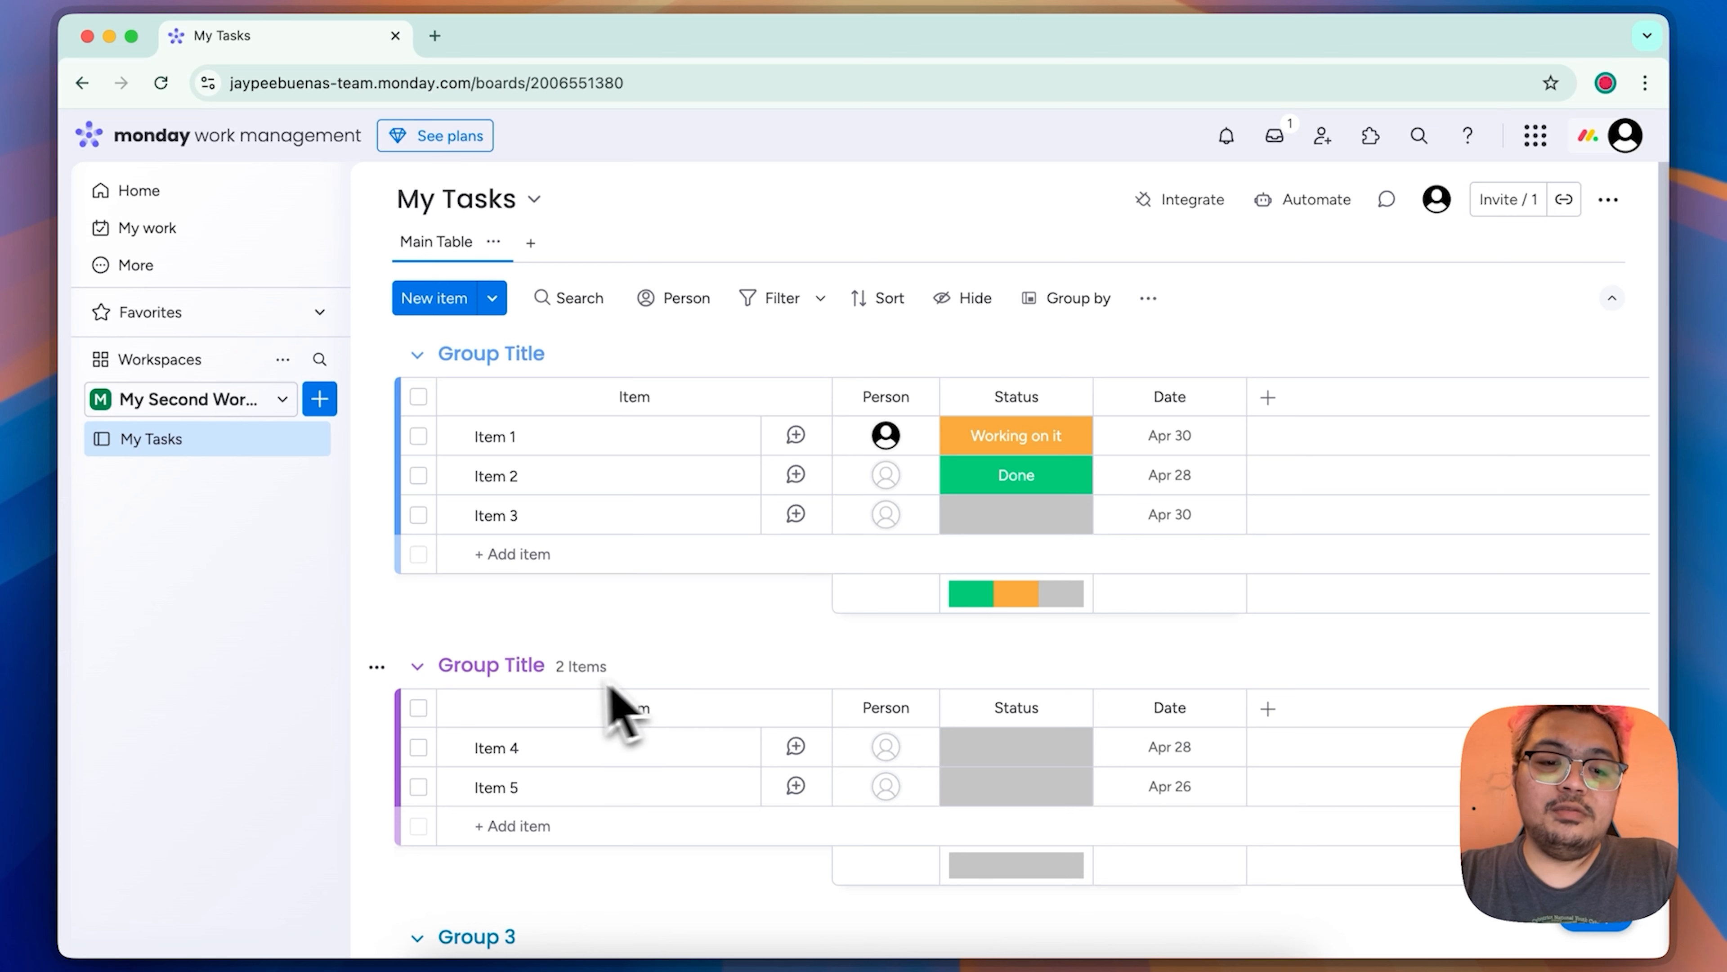
click(521, 665)
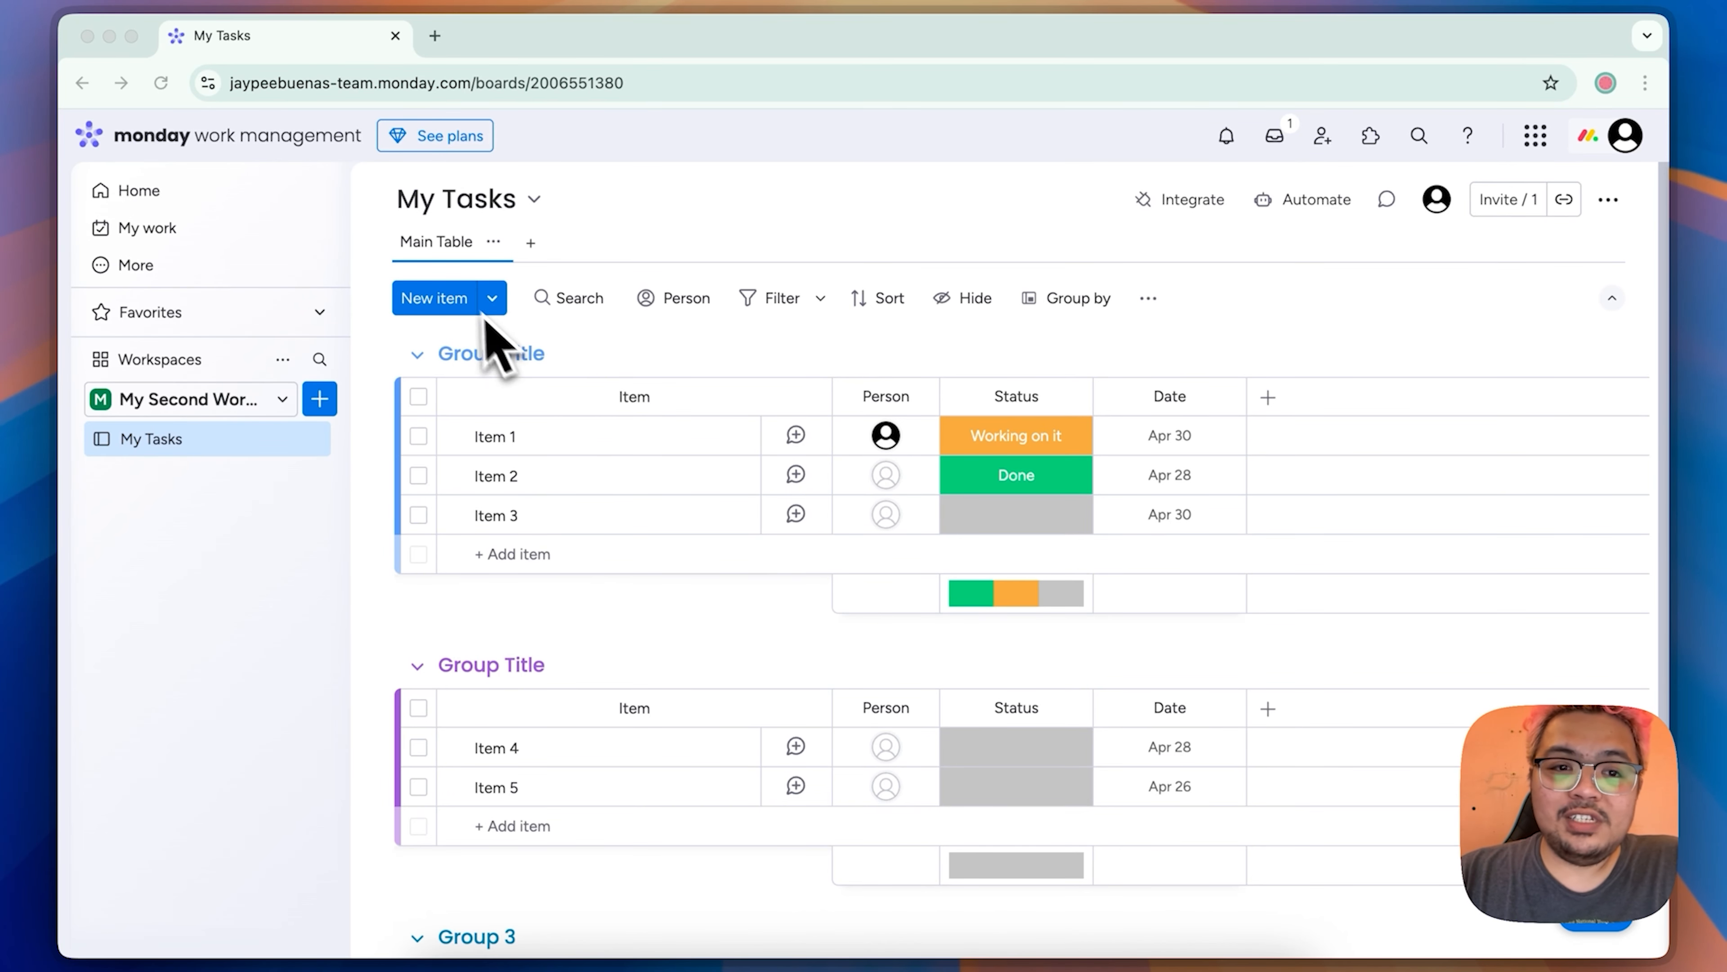
Step: Add a new item named "Task 1 - Create a Youtube Video" to the first group
click(499, 312)
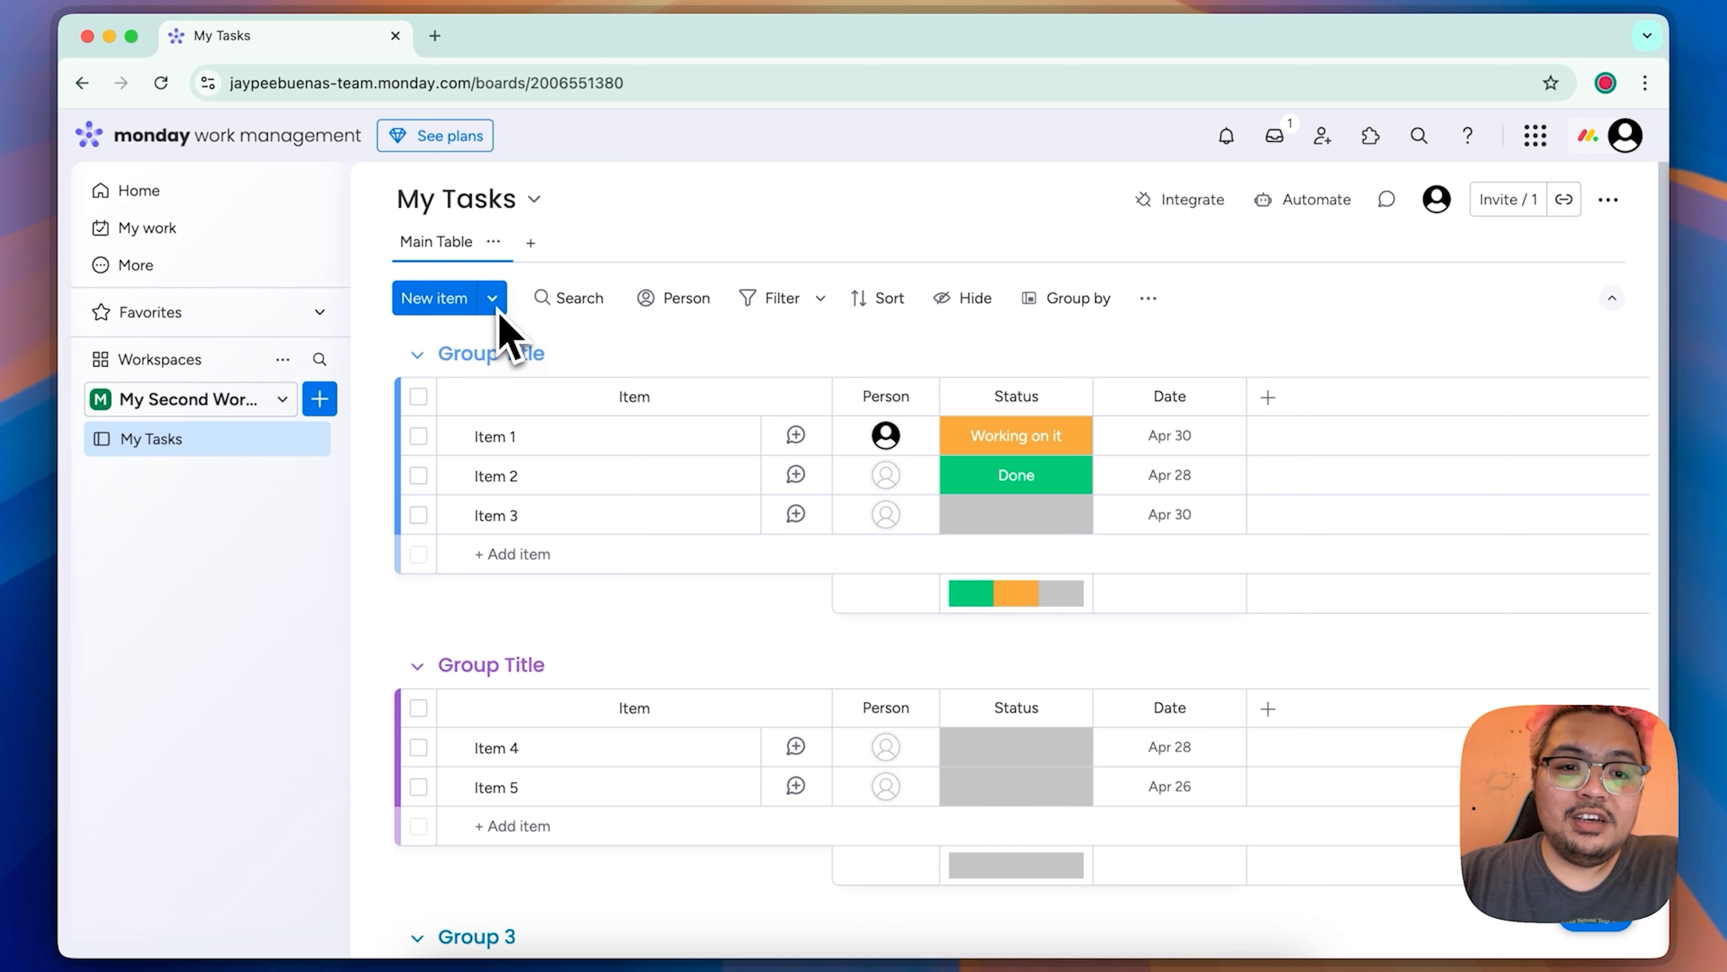
click(496, 306)
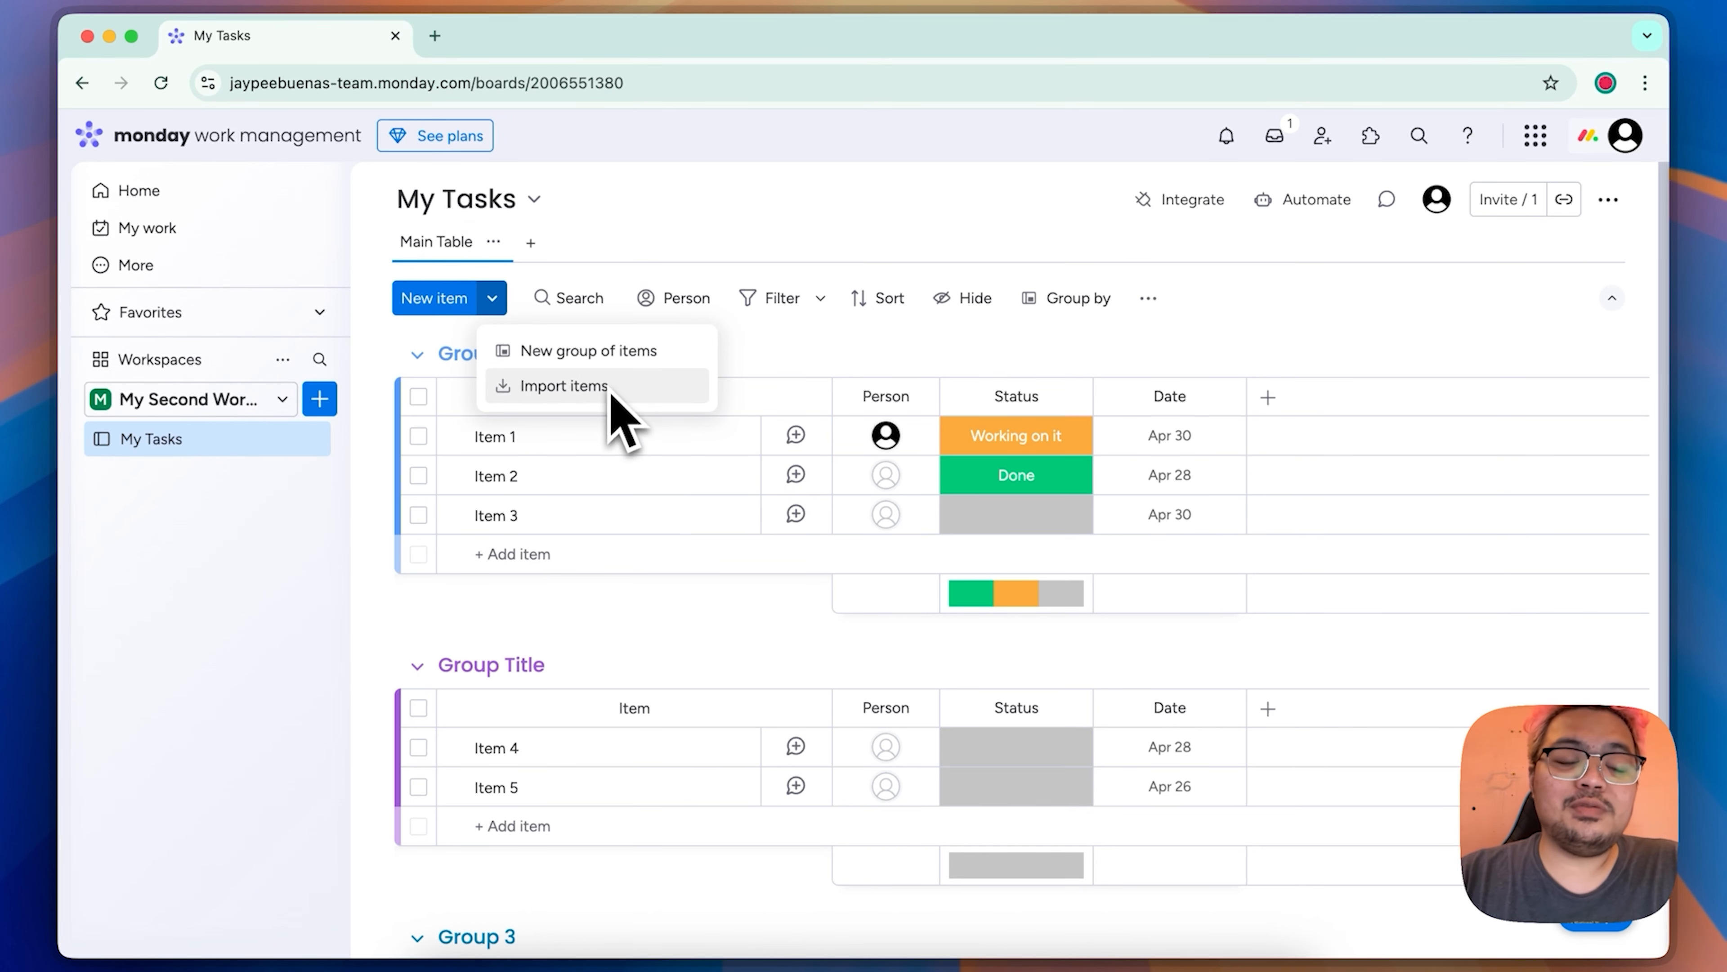
click(432, 304)
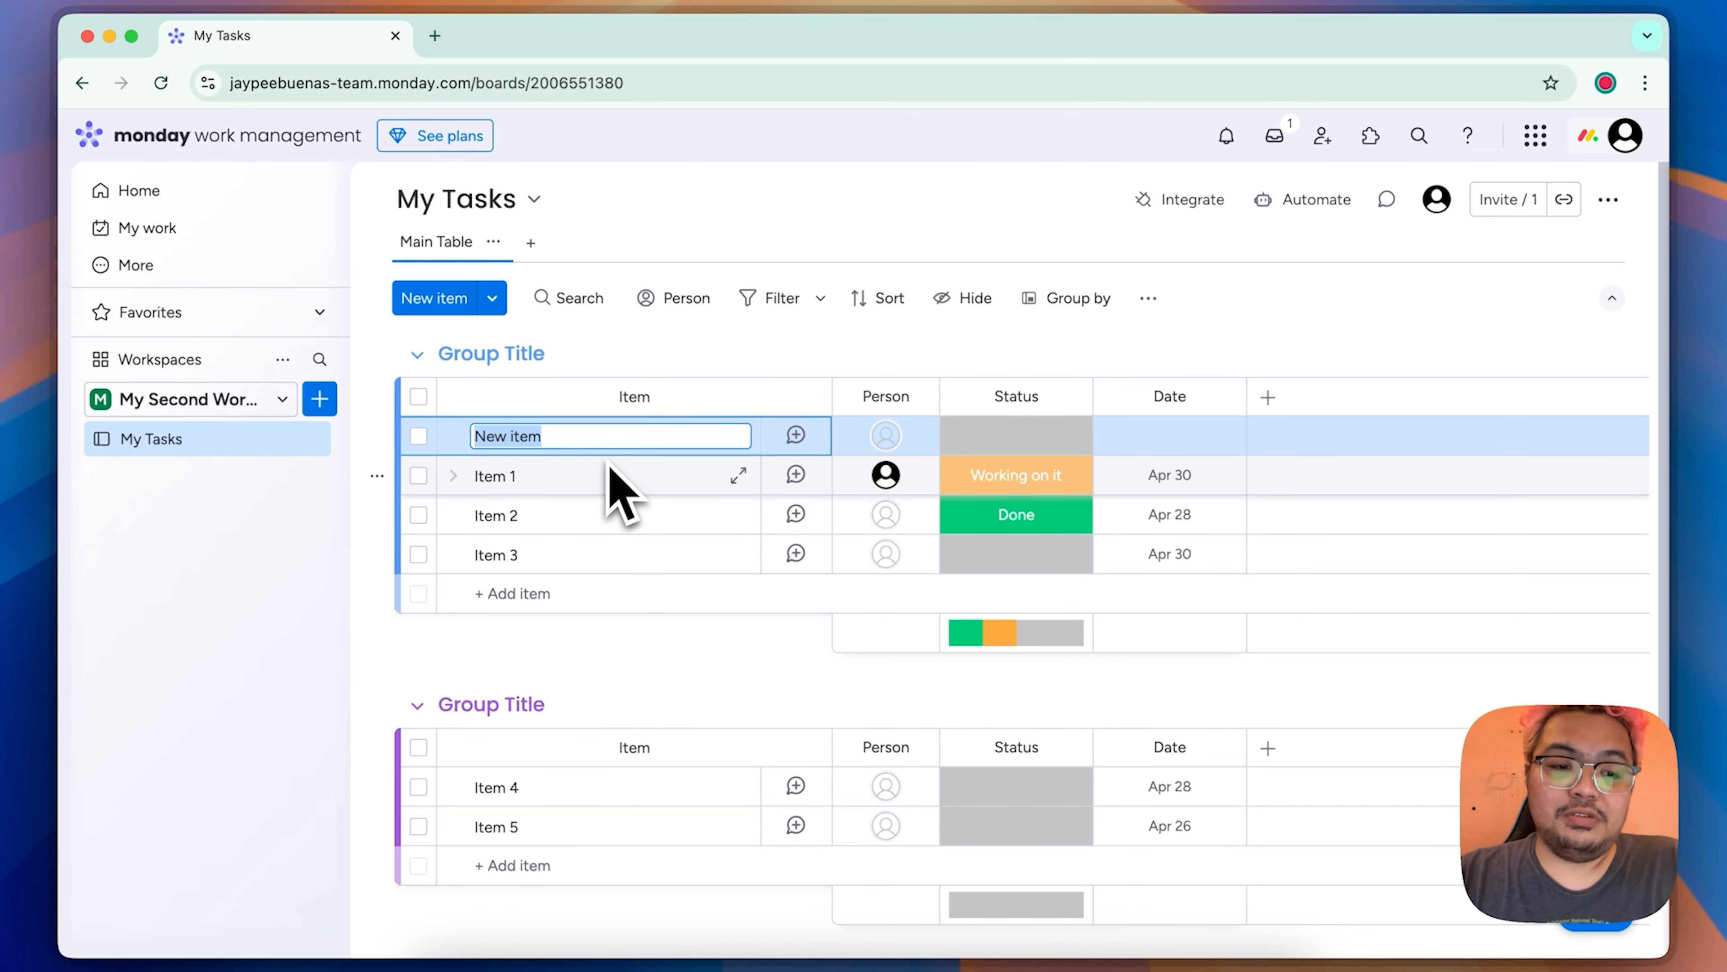
text(Task 1 - Create a Youtube Video)
key(Return)
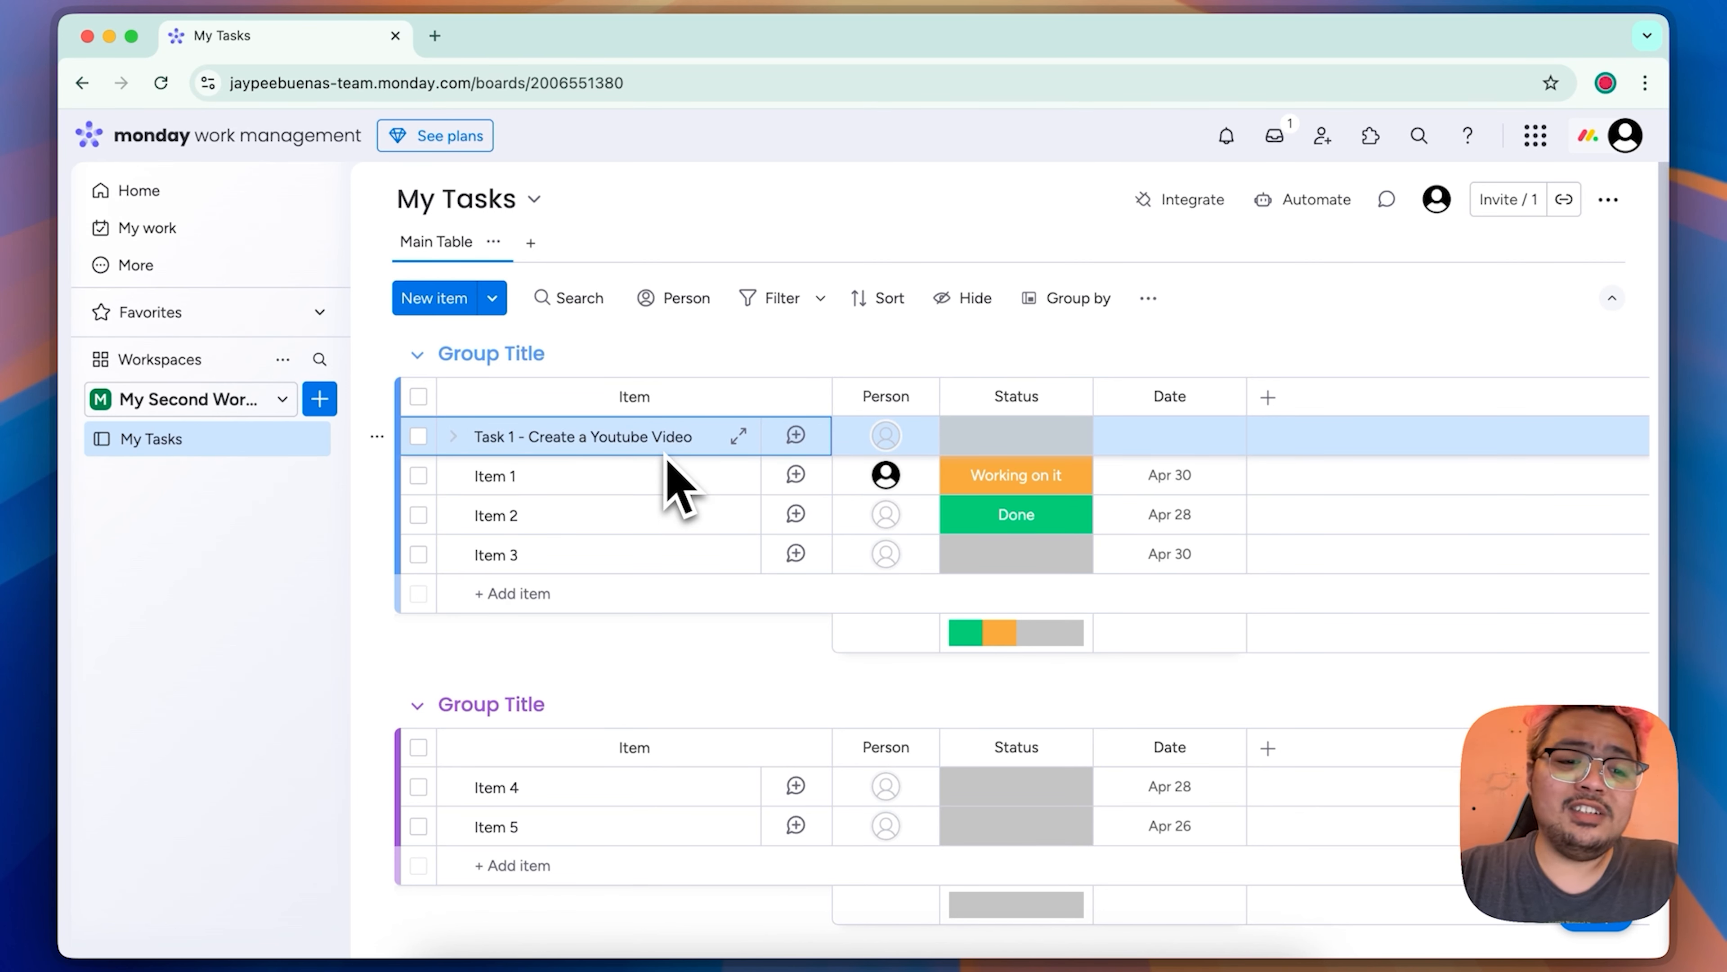
Step: Look at the updates view of the Task 1 item and close it again
drag(659, 436, 745, 344)
mouse_move(713, 433)
mouse_down()
mouse_move(713, 640)
mouse_move(704, 439)
mouse_up()
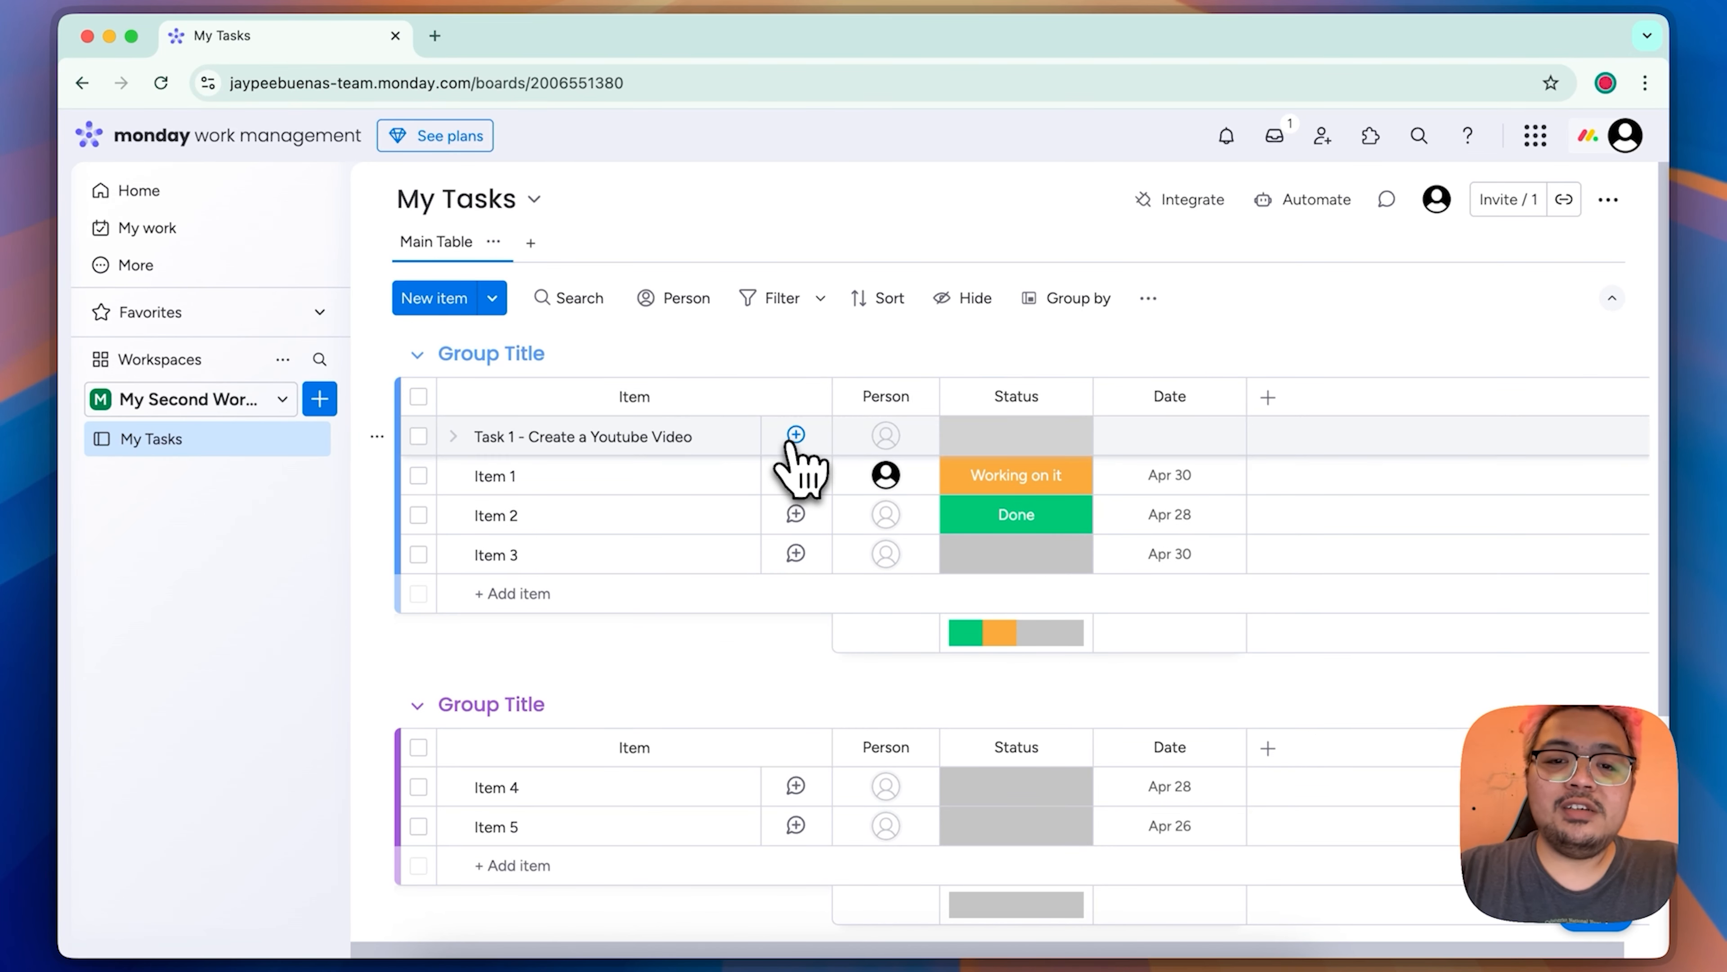
click(796, 436)
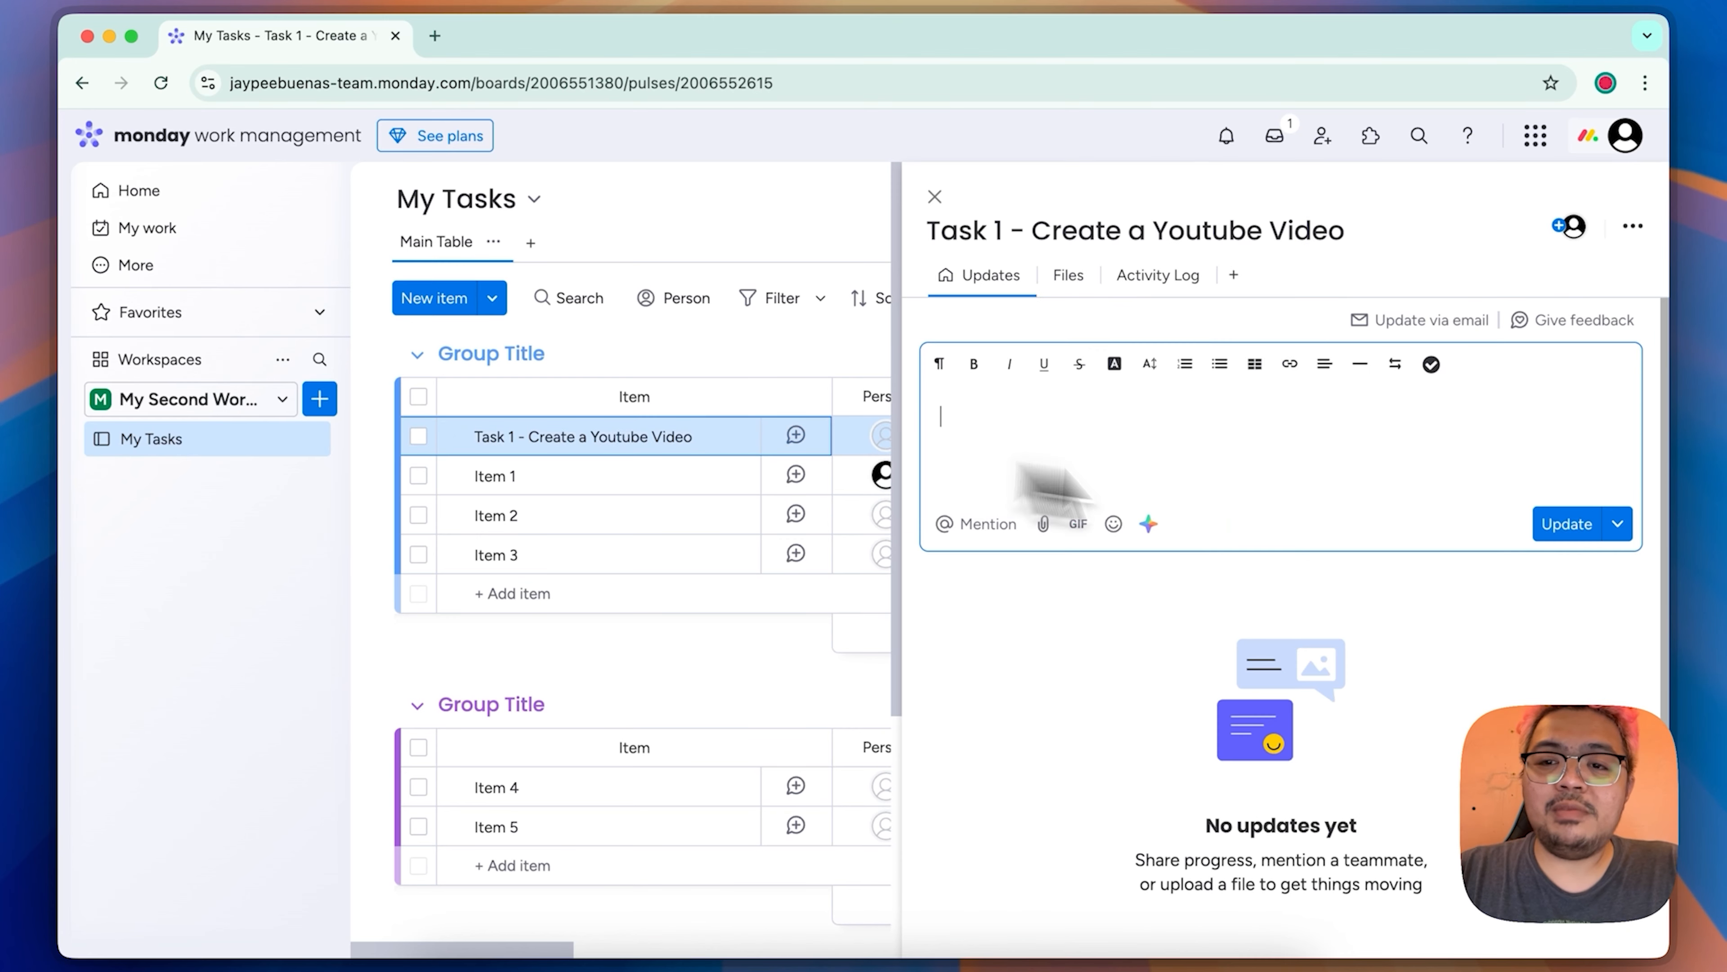
click(933, 194)
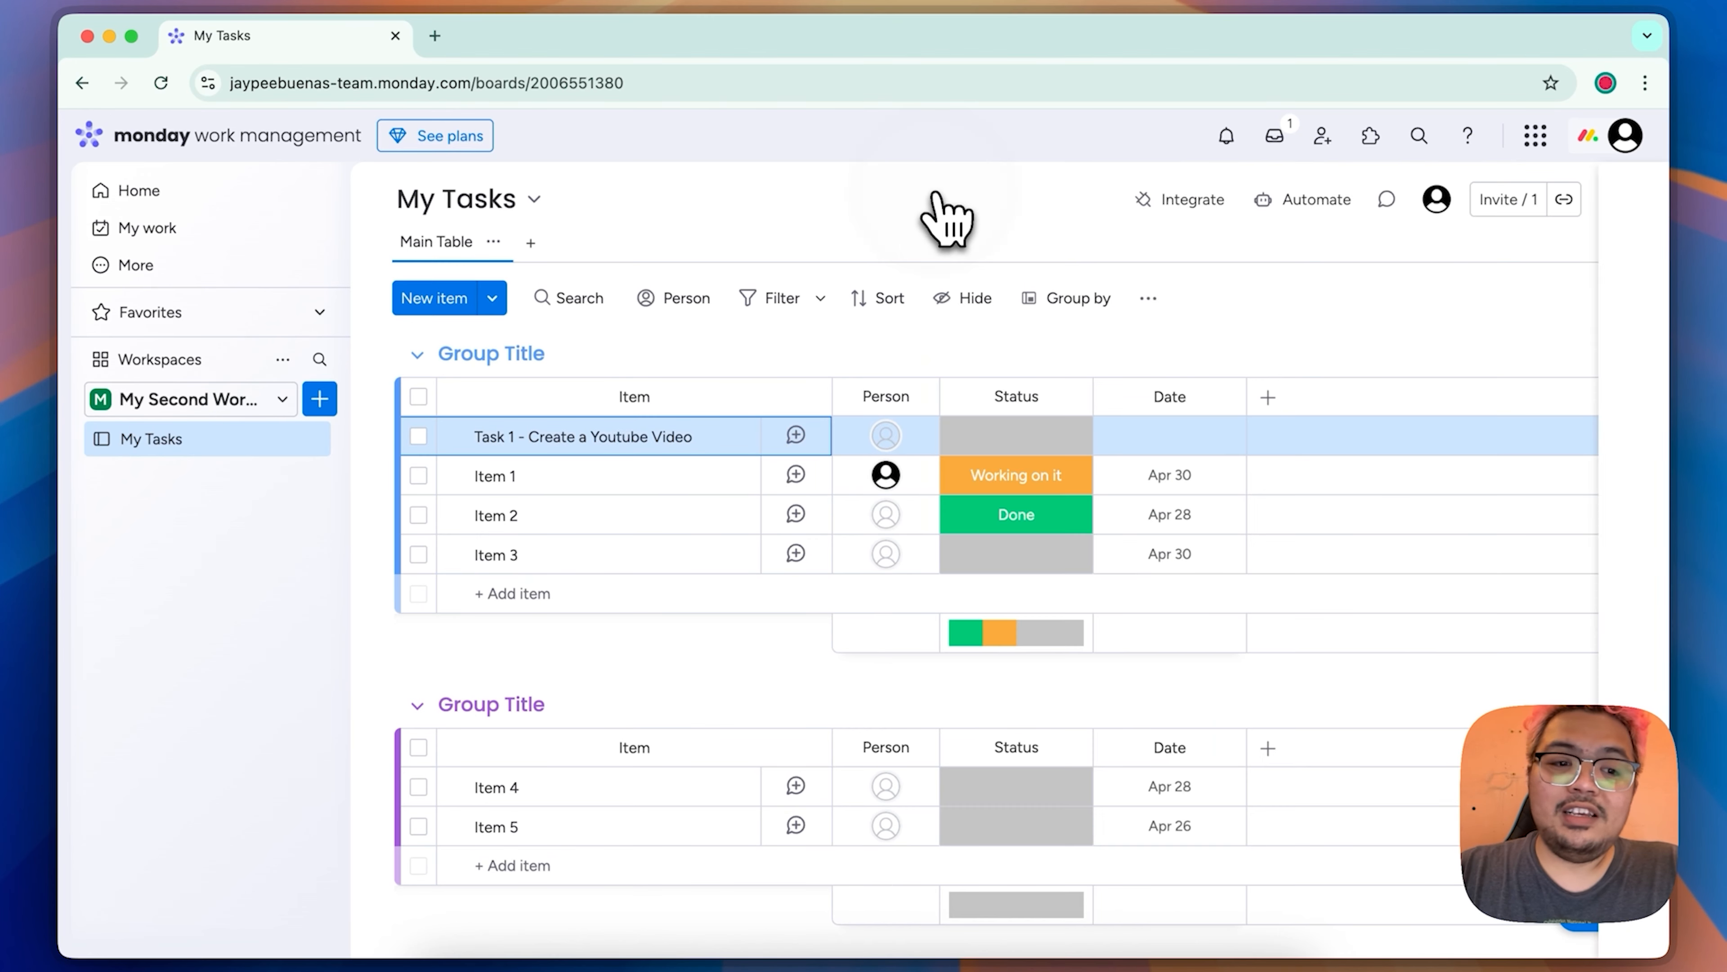
Step: Assign the suggested person to the Task 1 item and set its status to Stuck
click(884, 436)
click(836, 579)
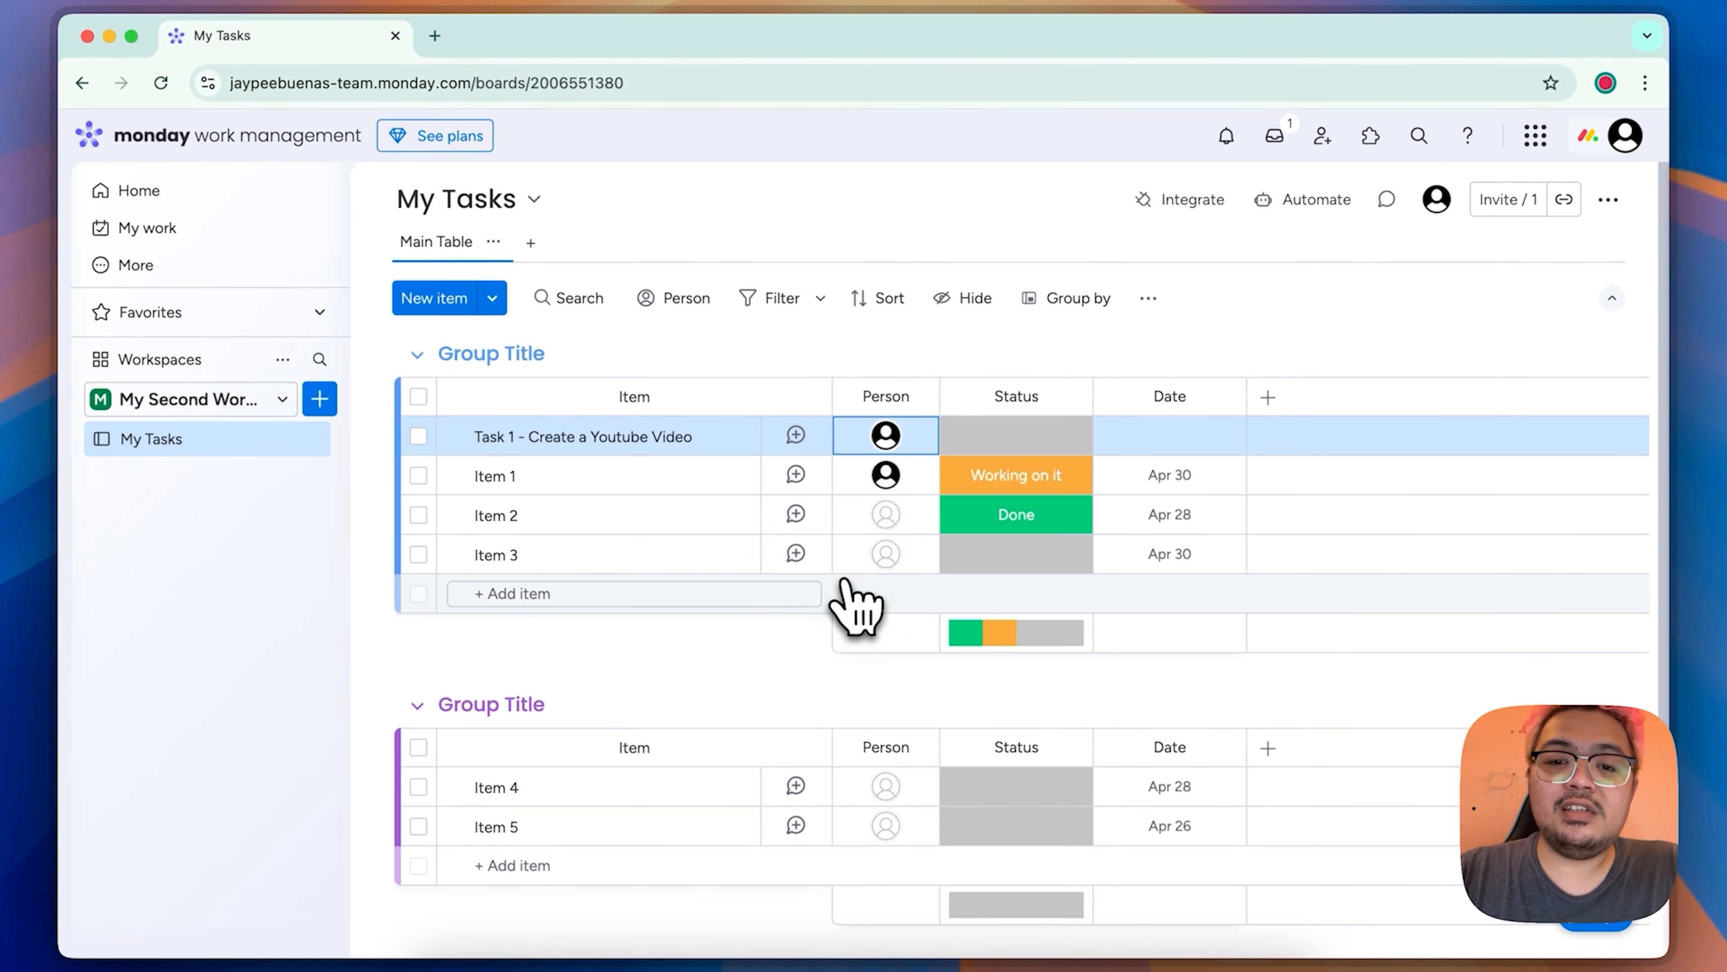
click(1050, 449)
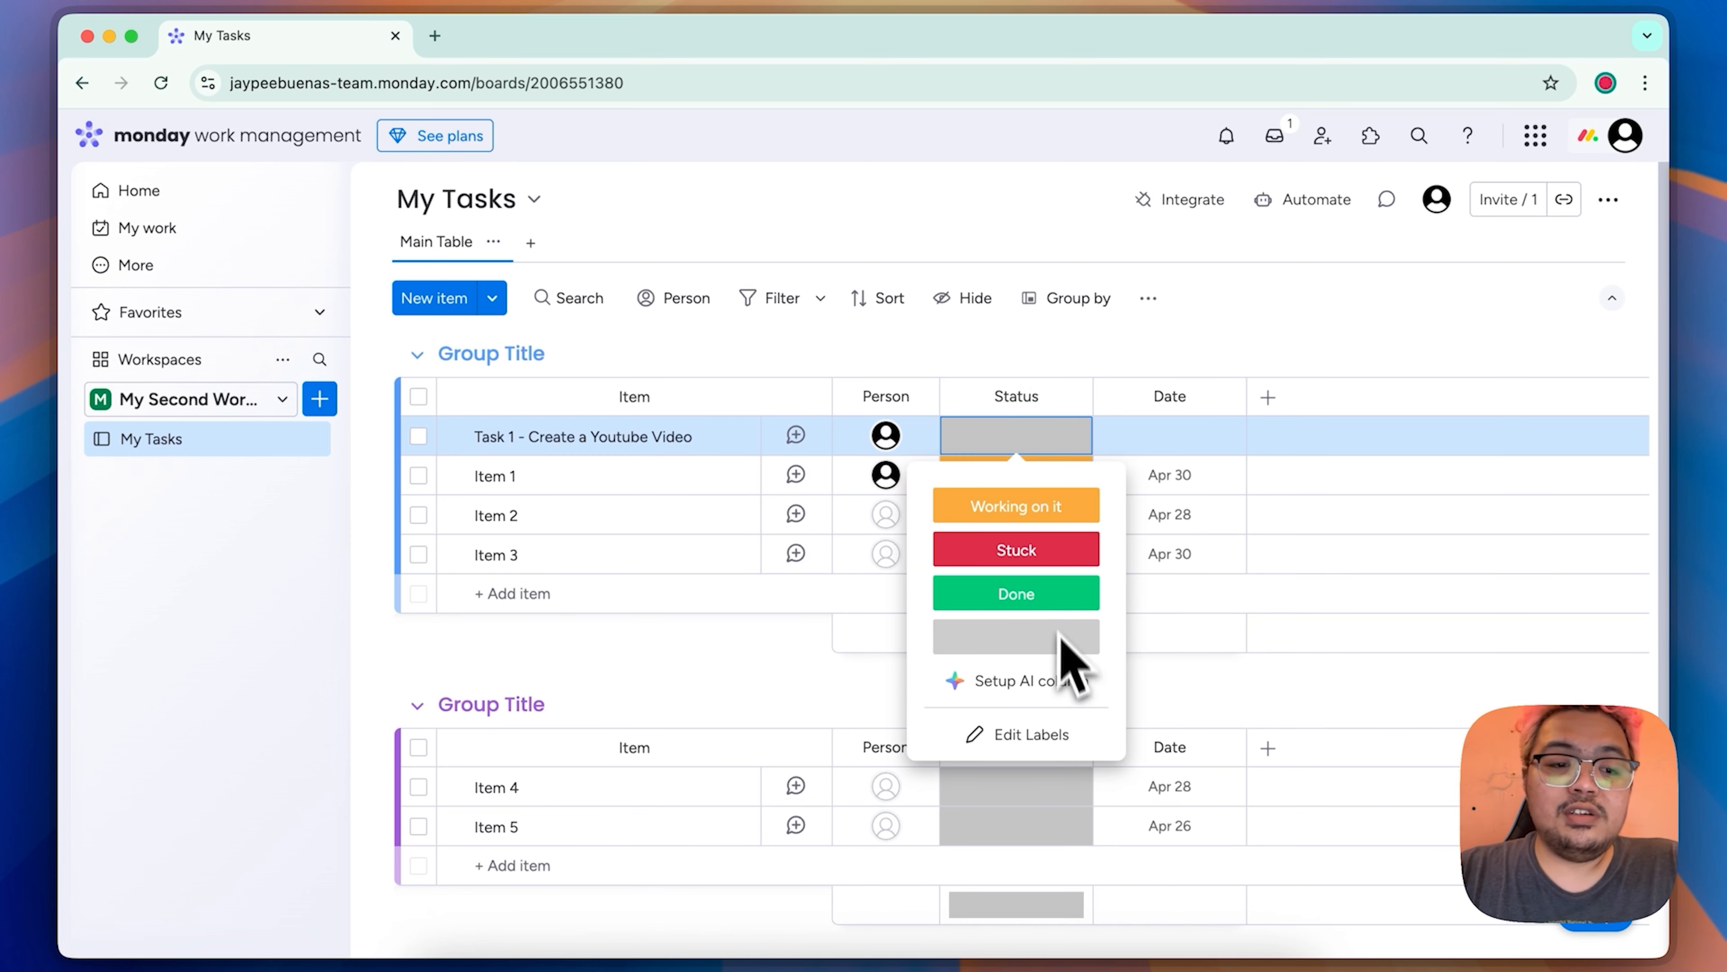
click(1064, 555)
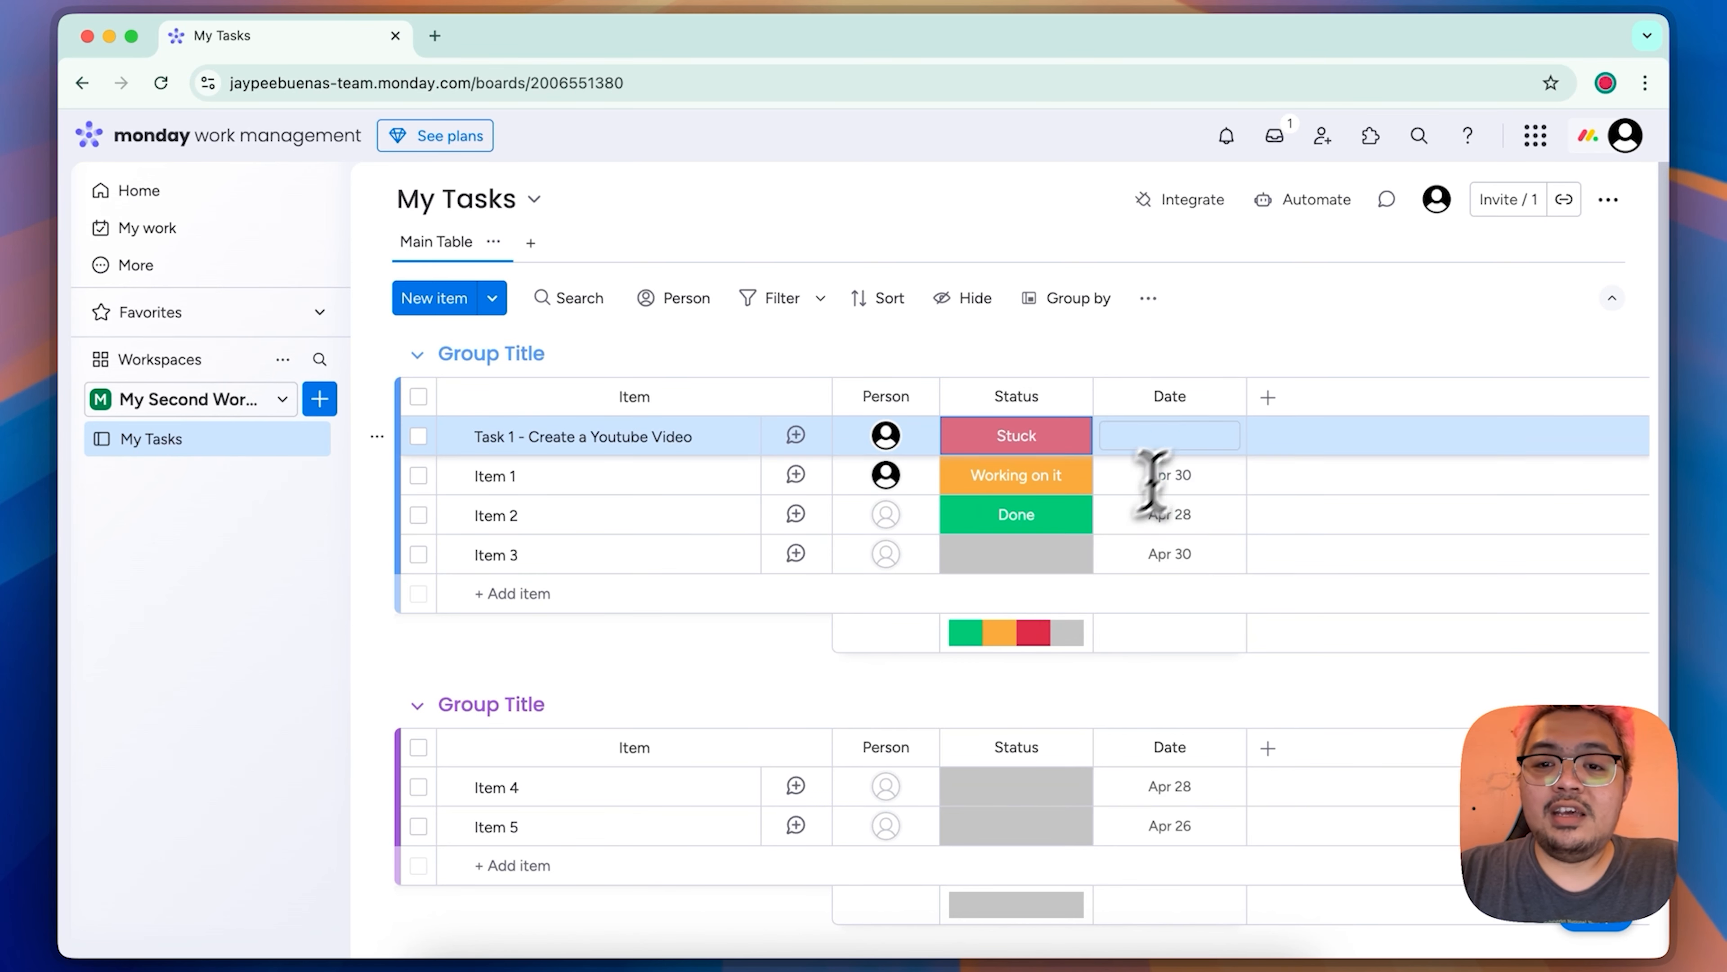
Step: Set the date of the Task 1 item to Apr 30
click(1184, 439)
click(1129, 797)
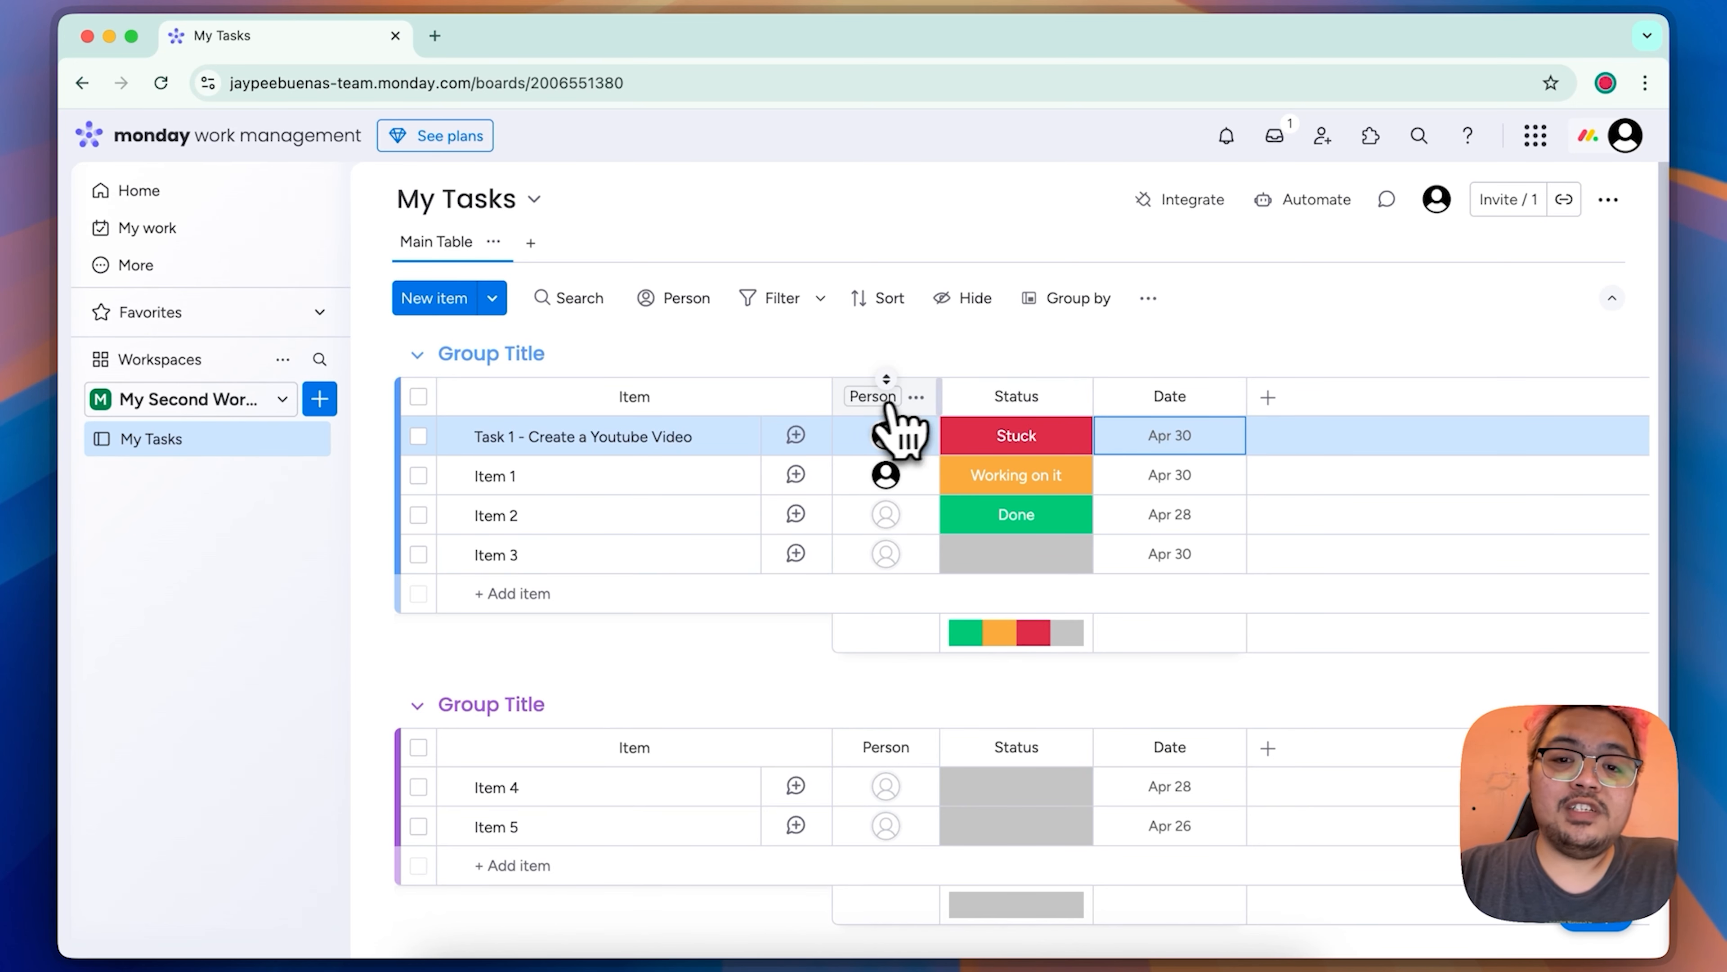
Step: Look through the options available for the Person column, including sorting, adding columns and changing the column type
click(918, 401)
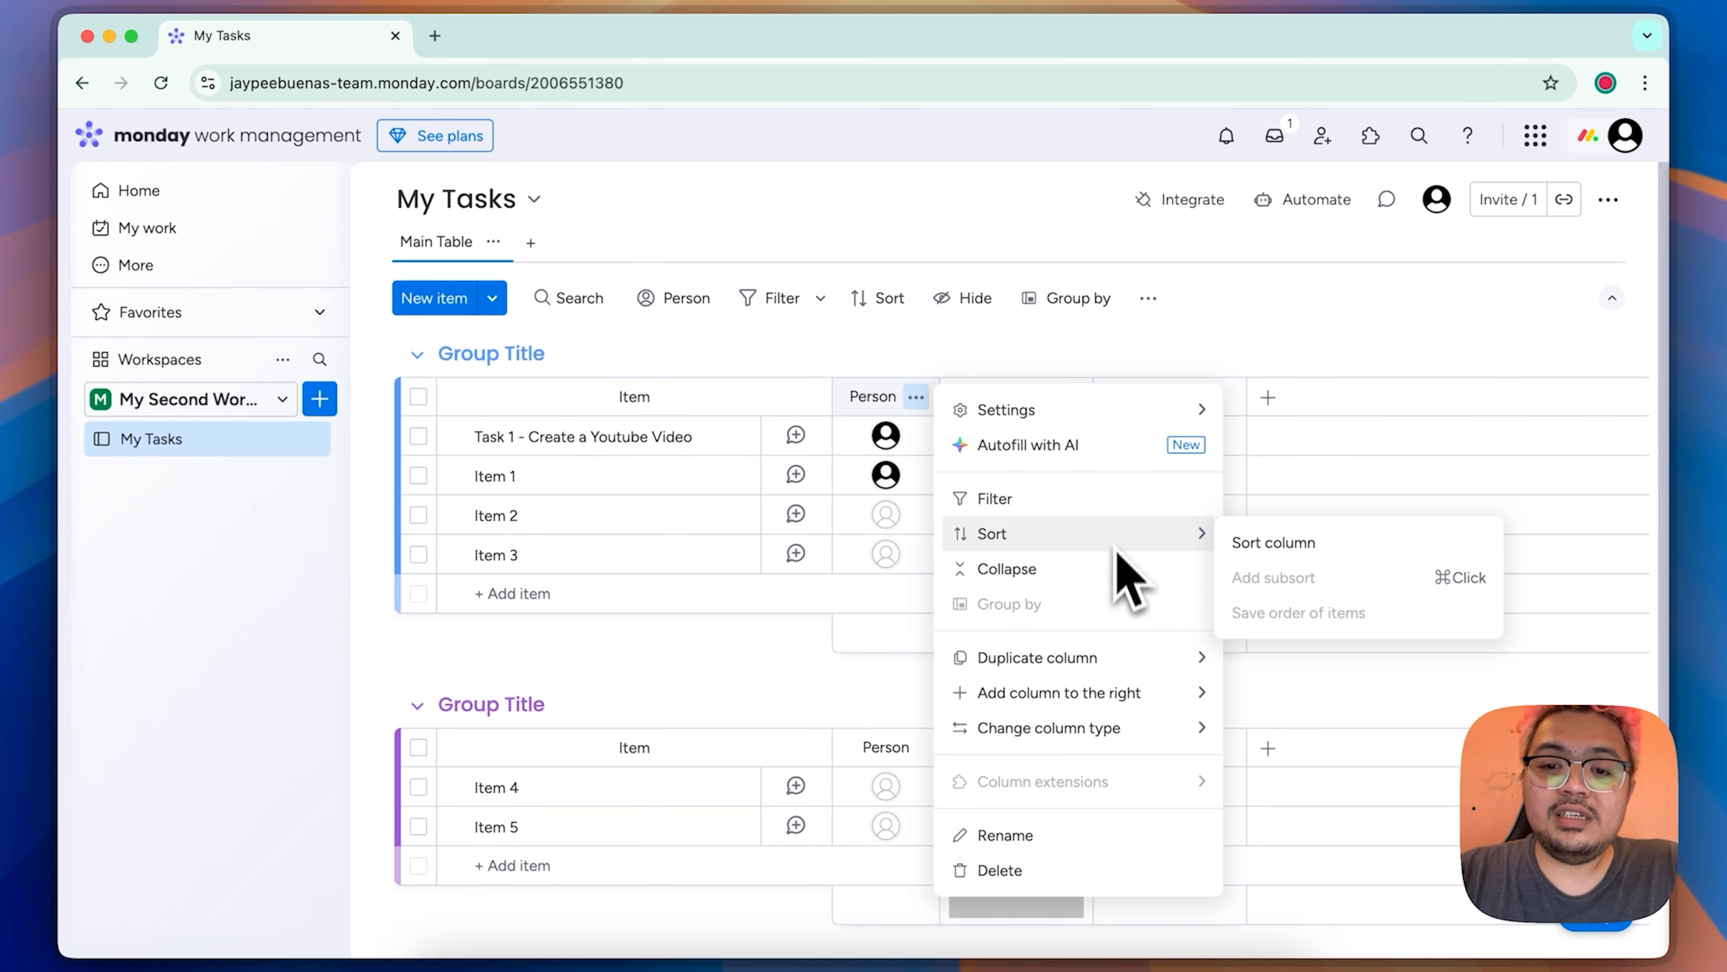
mouse_move(1167, 688)
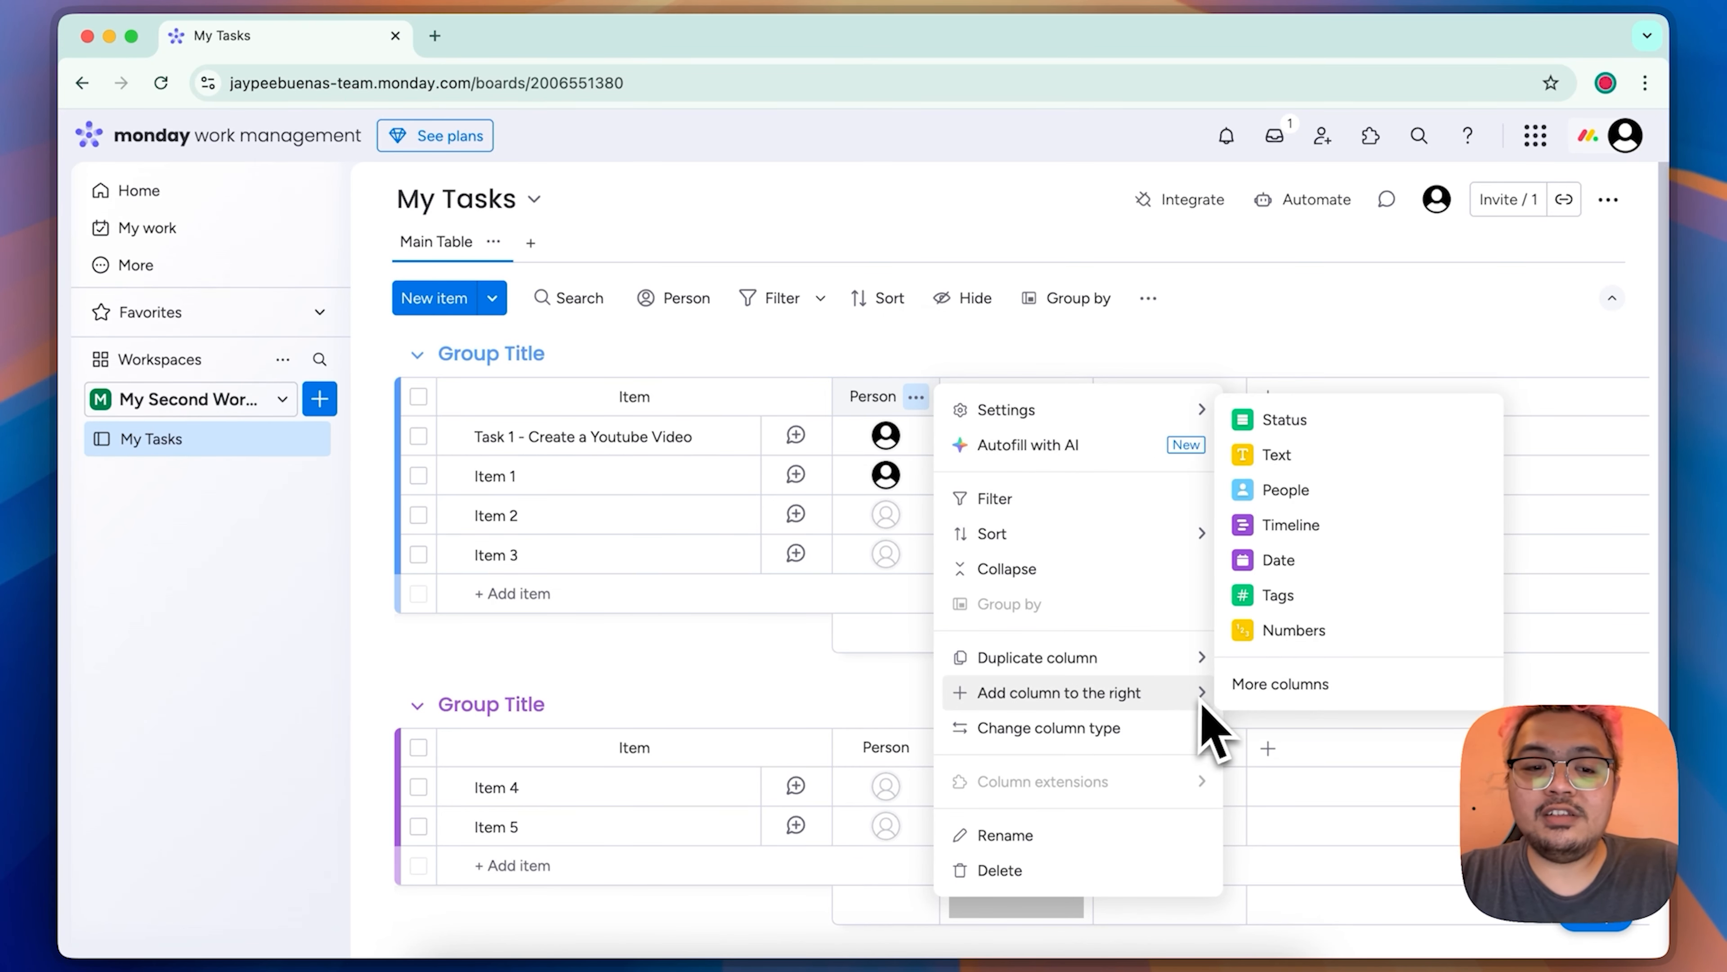
mouse_move(1181, 742)
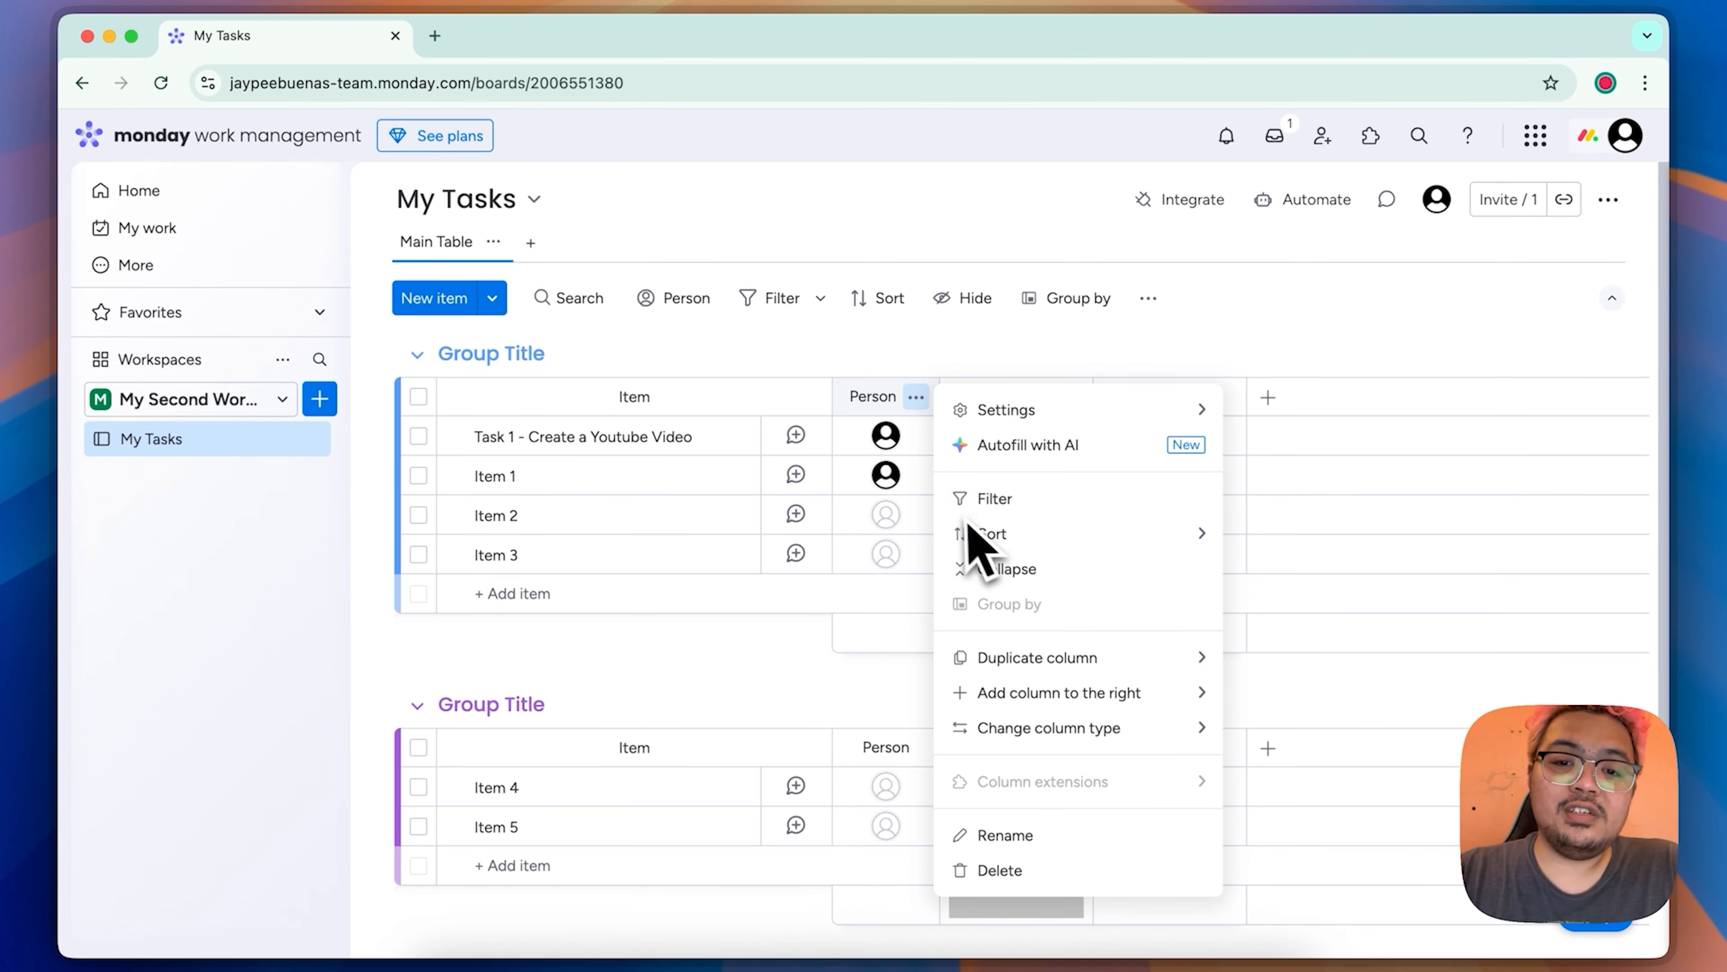
click(813, 667)
Step: Rename the Person column as Assigned To
mouse_move(904, 476)
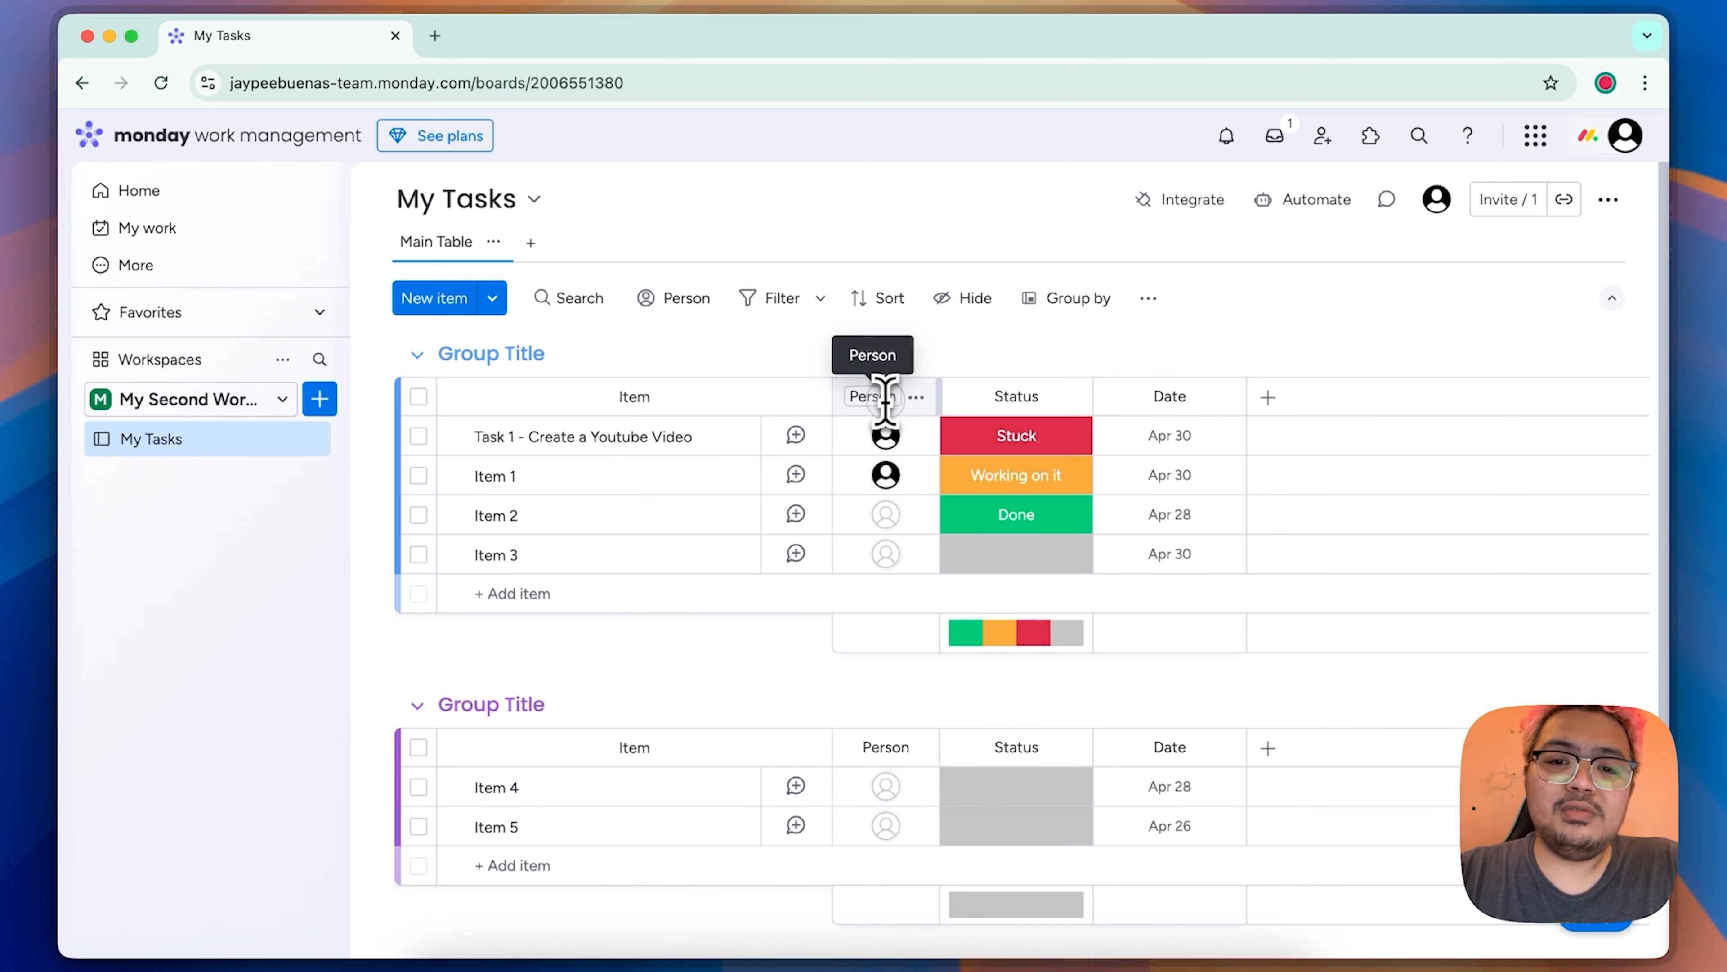
click(884, 396)
text(Assigned To)
key(Return)
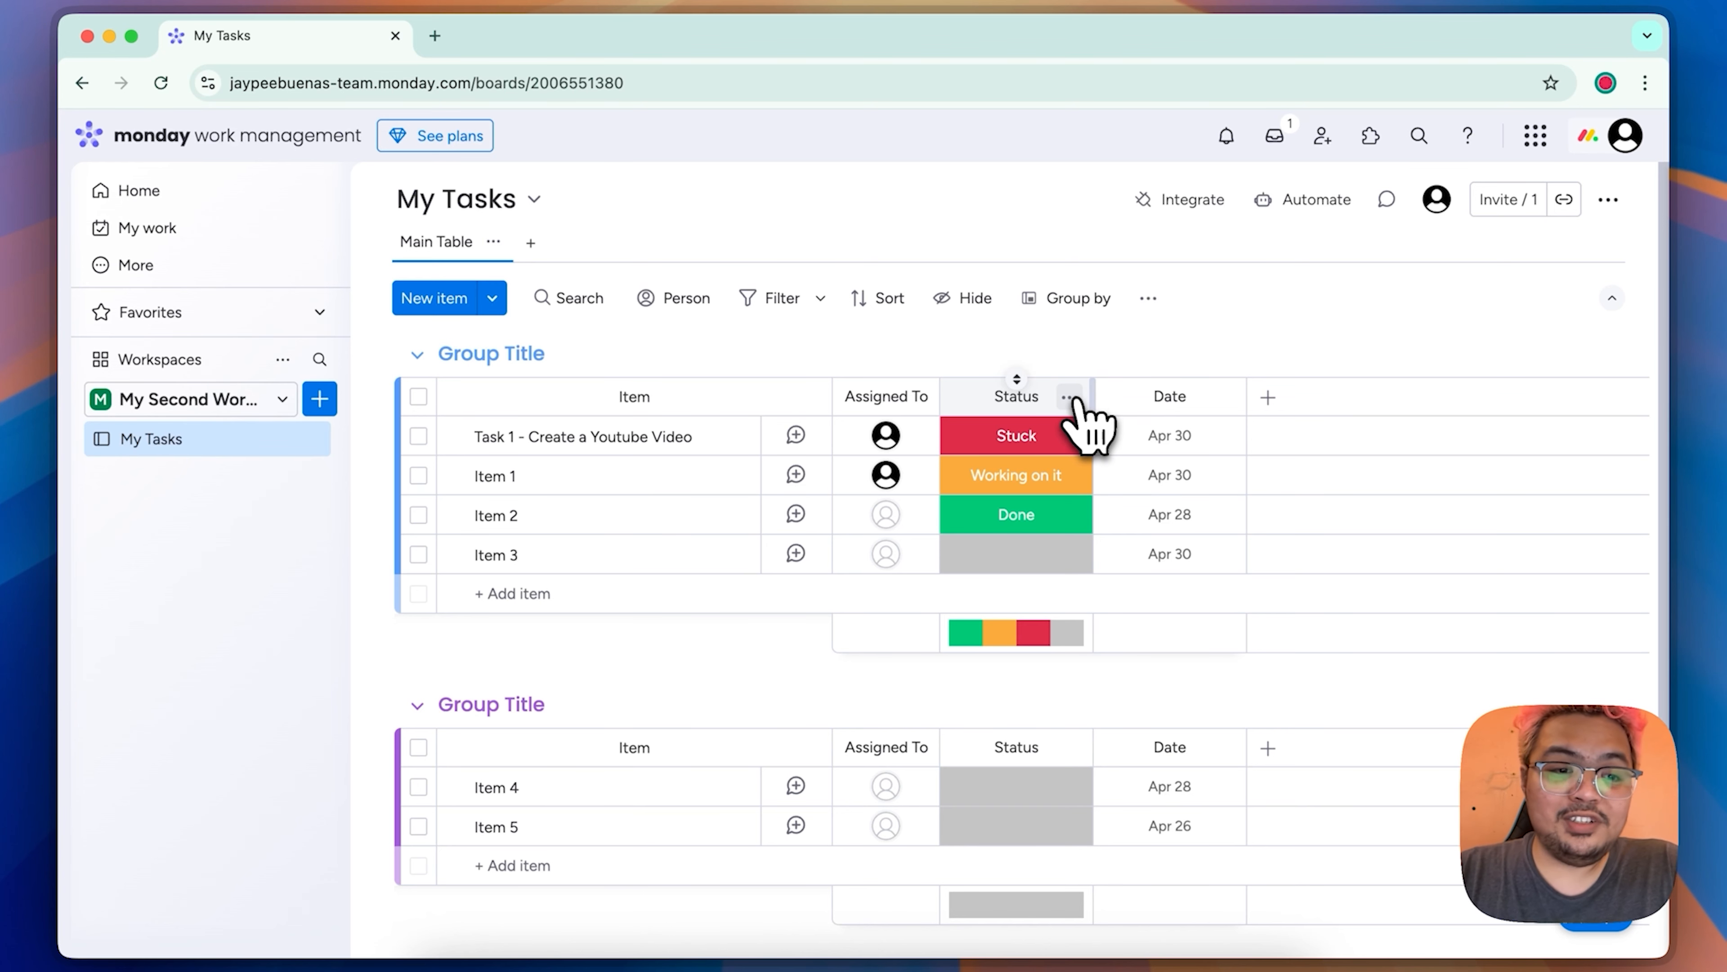
Step: Look through the options available for the Status column and its summary labels
click(1069, 397)
mouse_move(1190, 415)
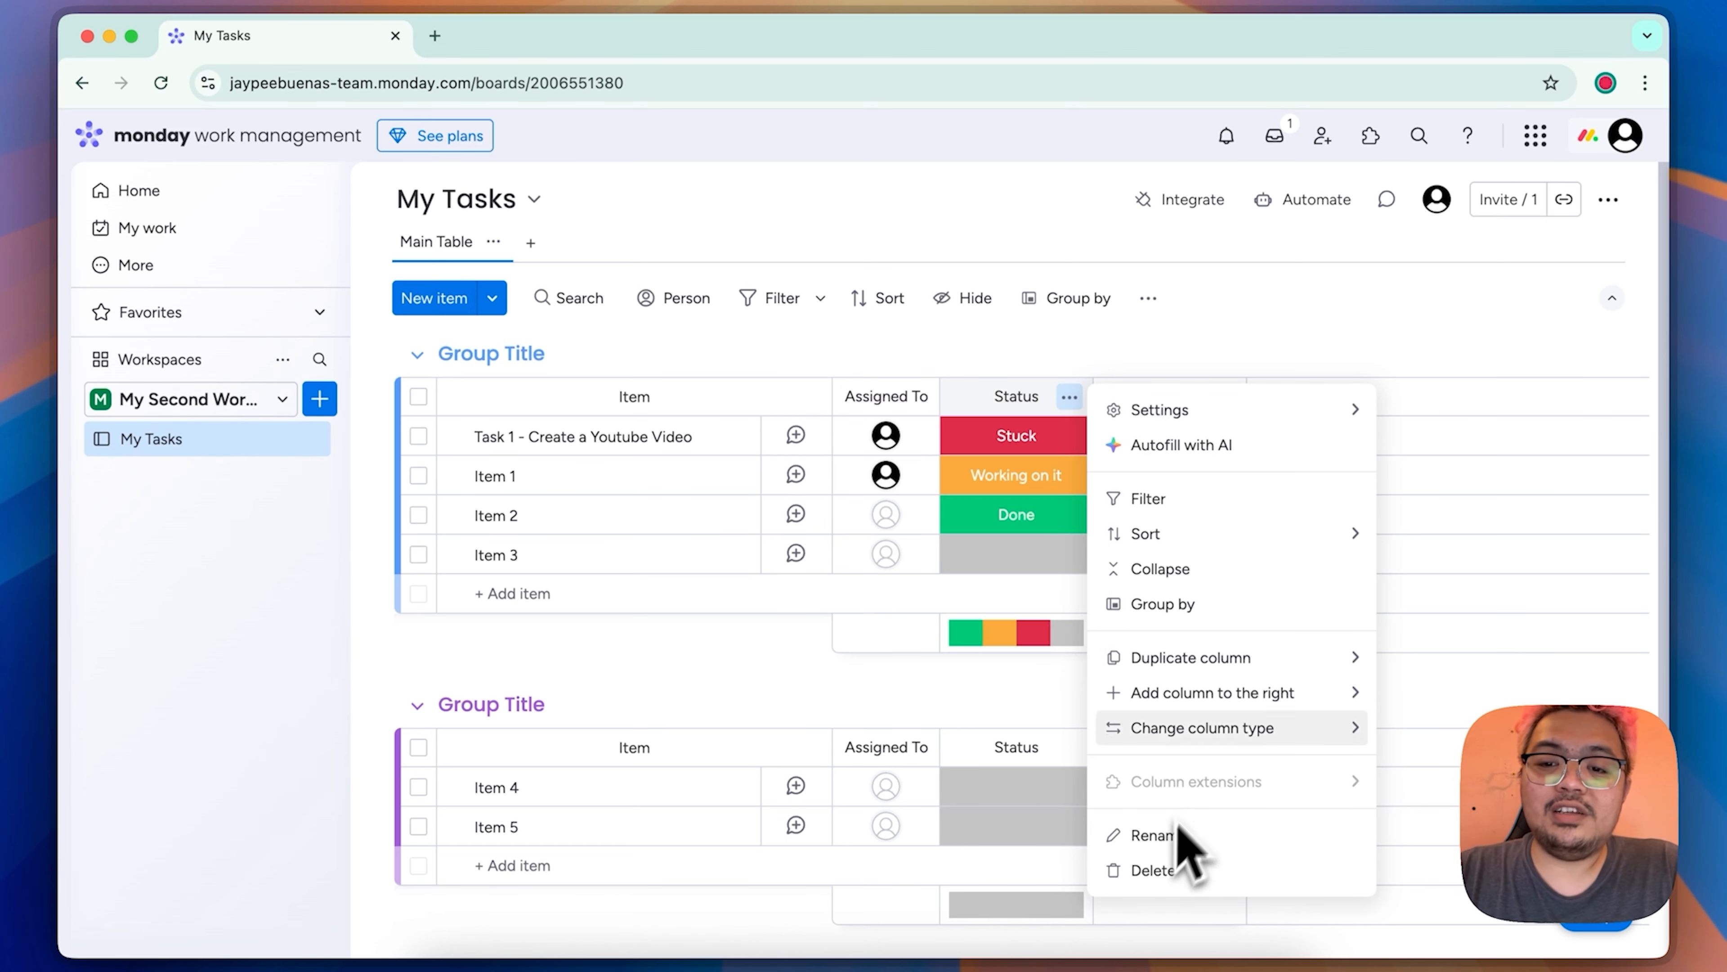
mouse_move(1183, 653)
click(1044, 635)
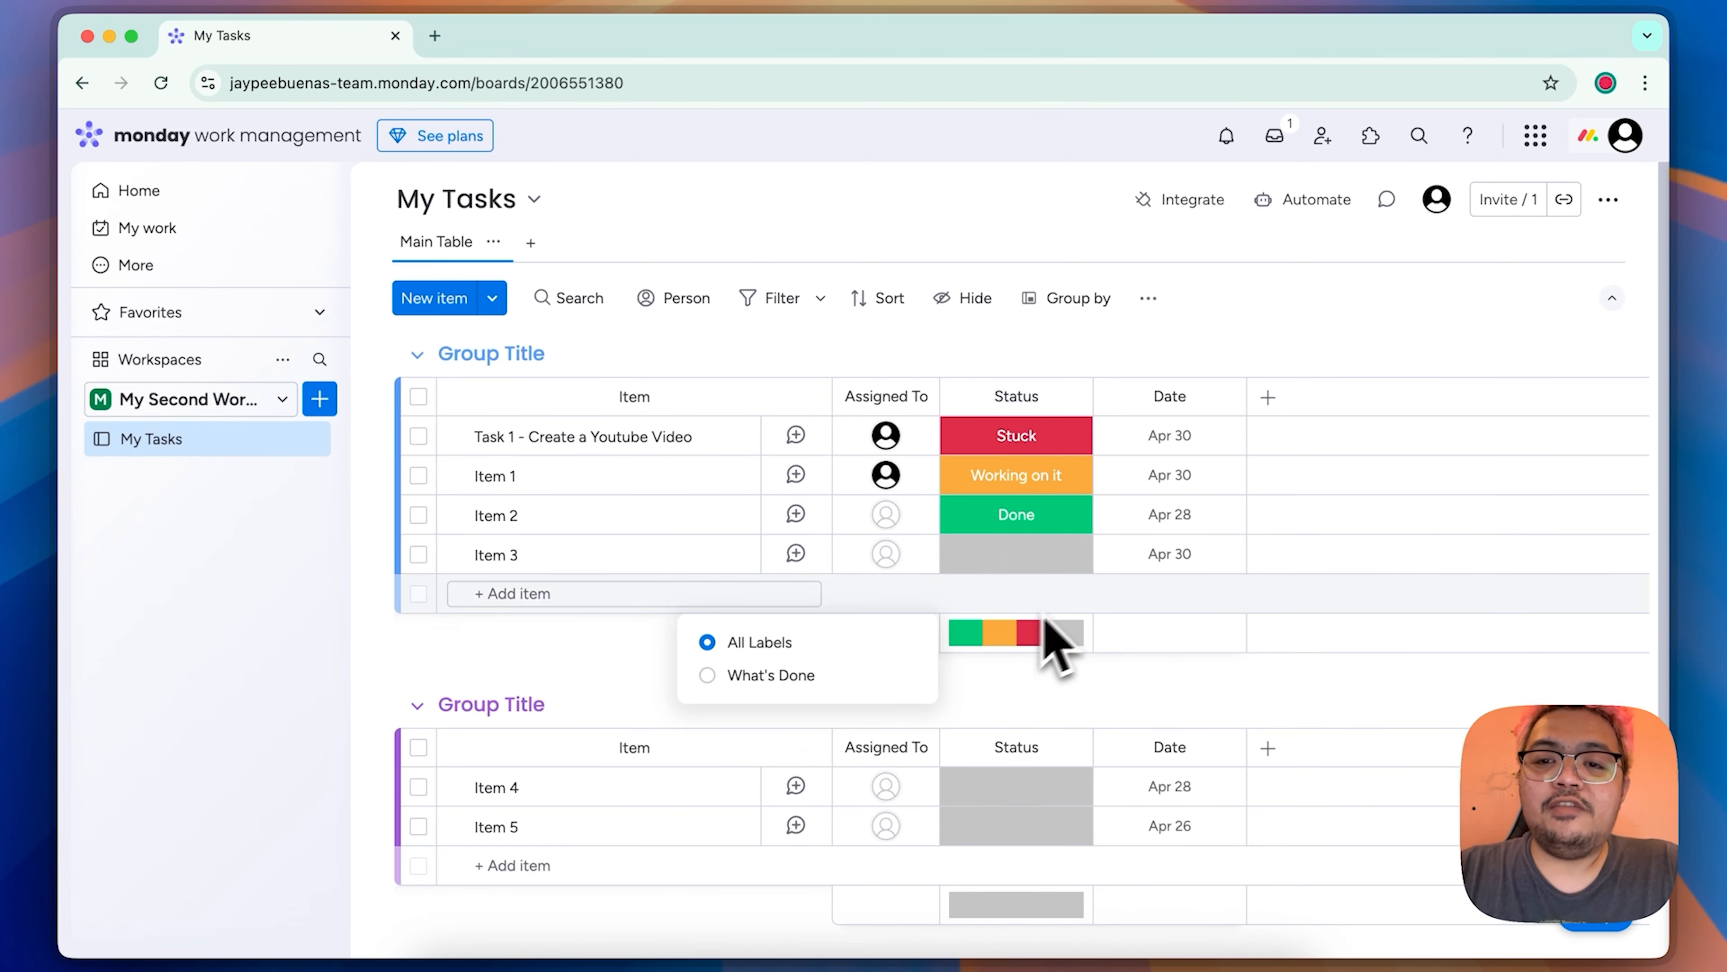
Step: Add a Numbers column named Completion Percentage with % as its unit, and enter 50% for the Task 1 item
click(1269, 398)
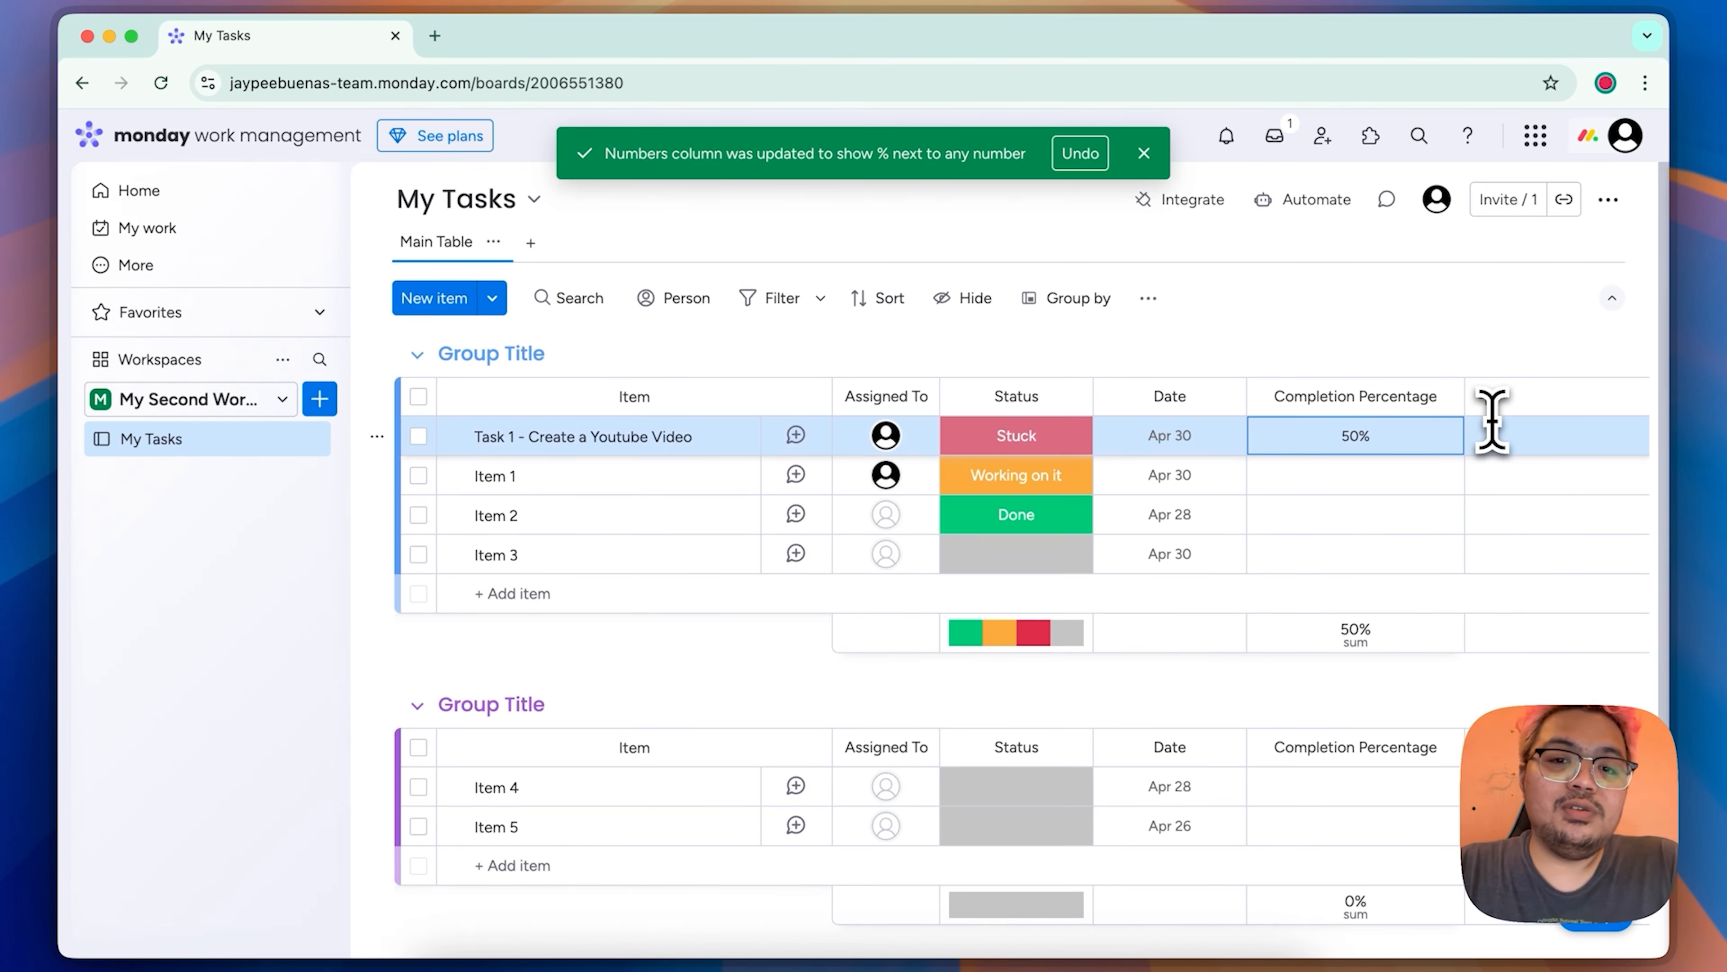
scroll(1147, 564, down, 5)
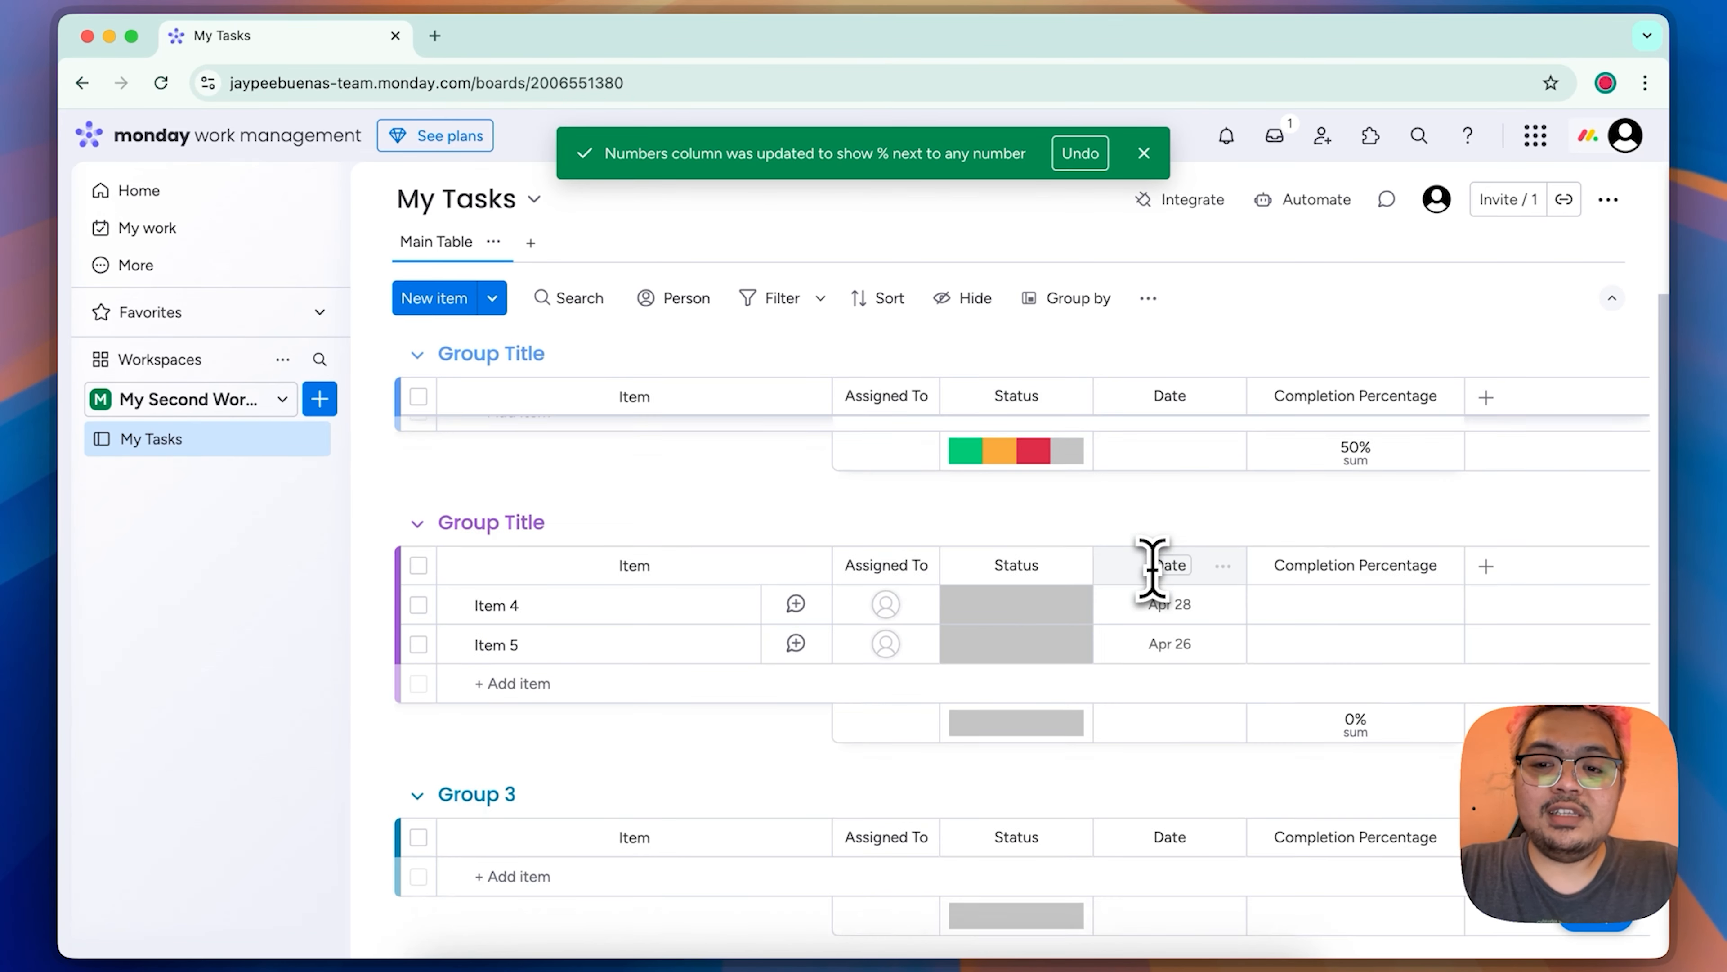
scroll(1151, 568, up, 5)
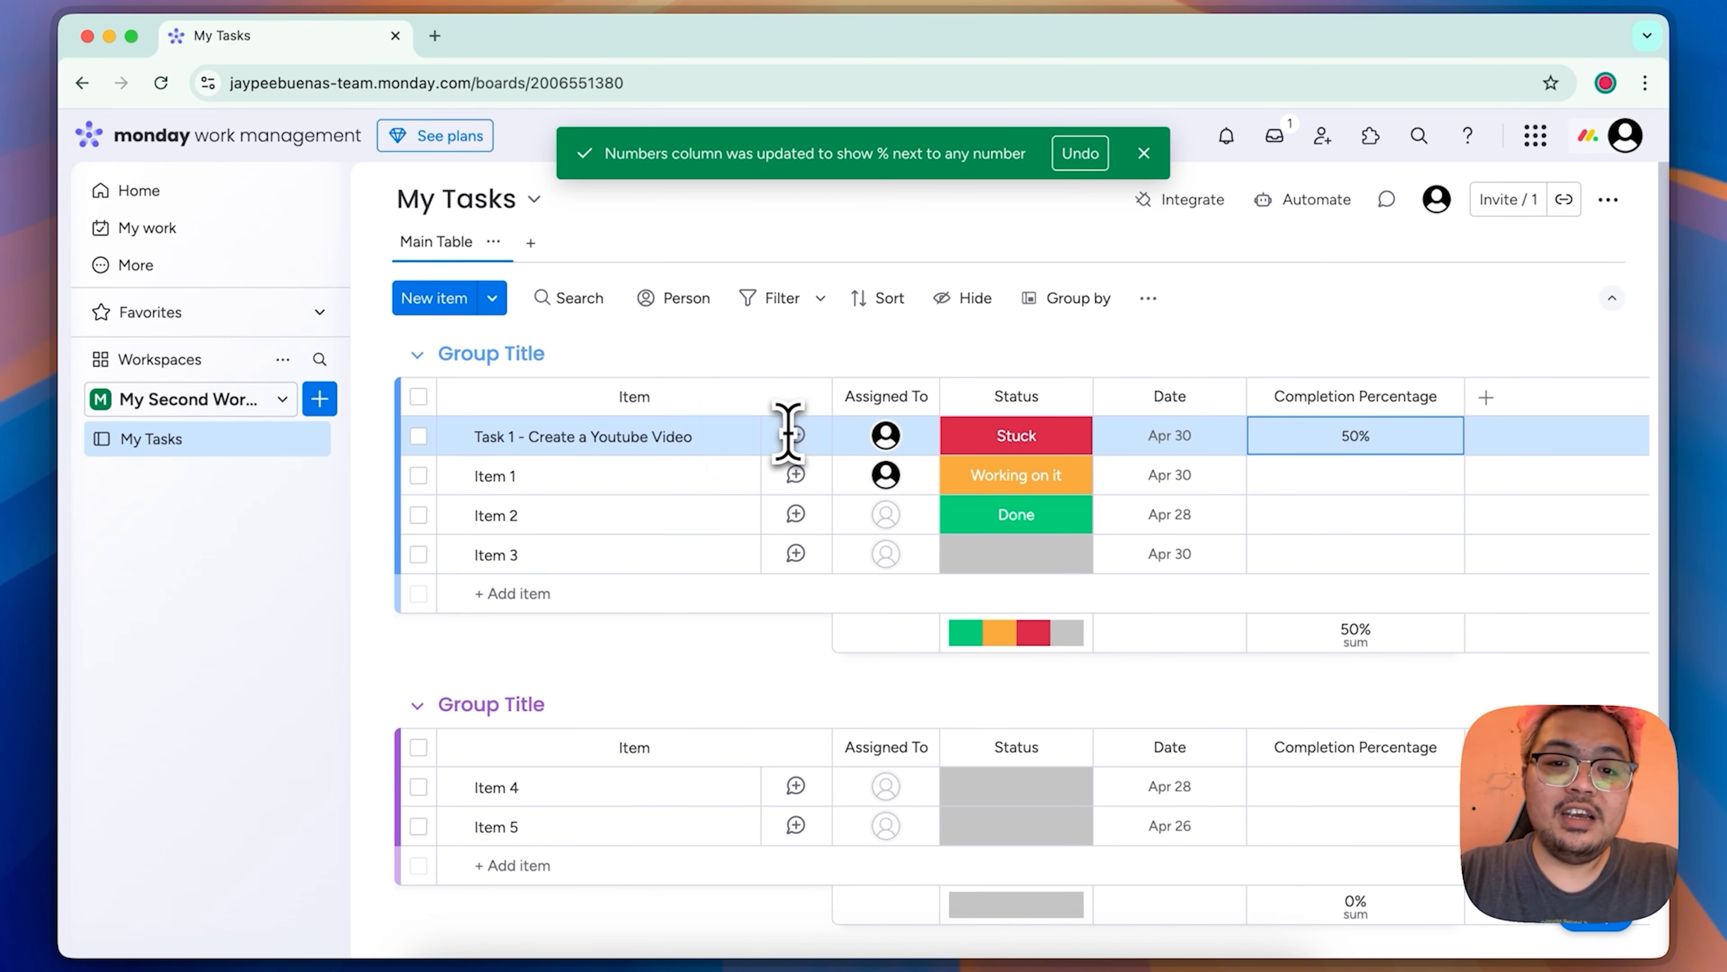
Step: Look at the assignee choices for the Task 1 item and start a mention in its updates
mouse_move(886, 445)
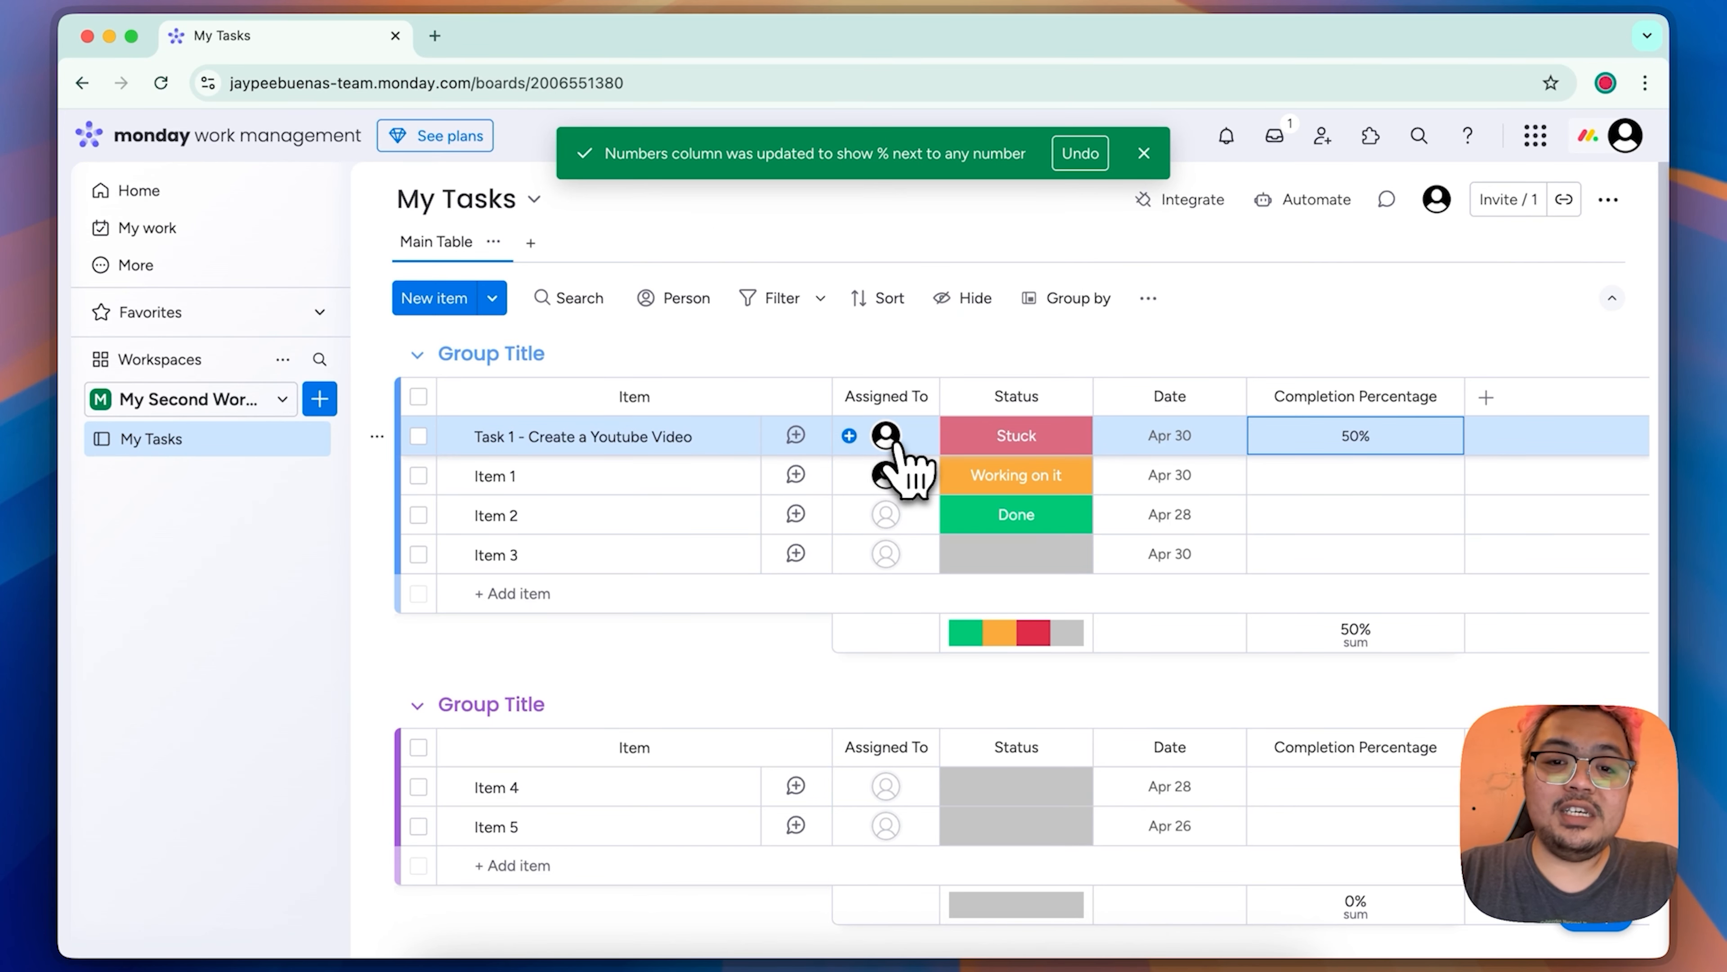
click(888, 444)
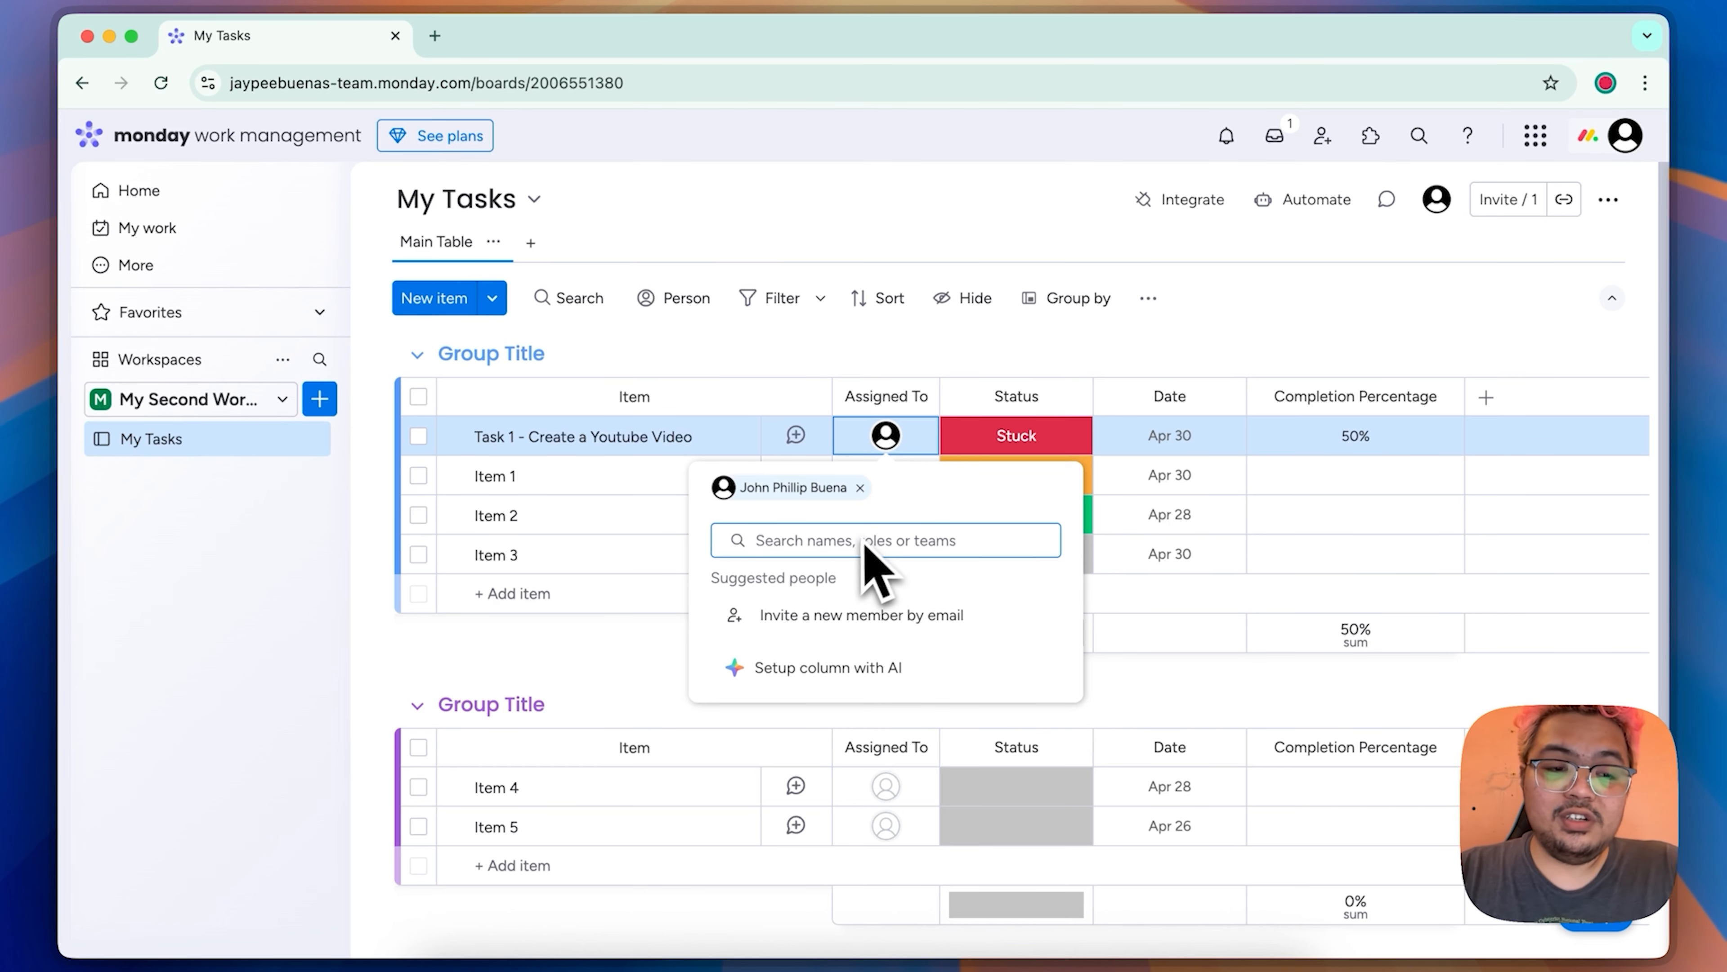
click(643, 681)
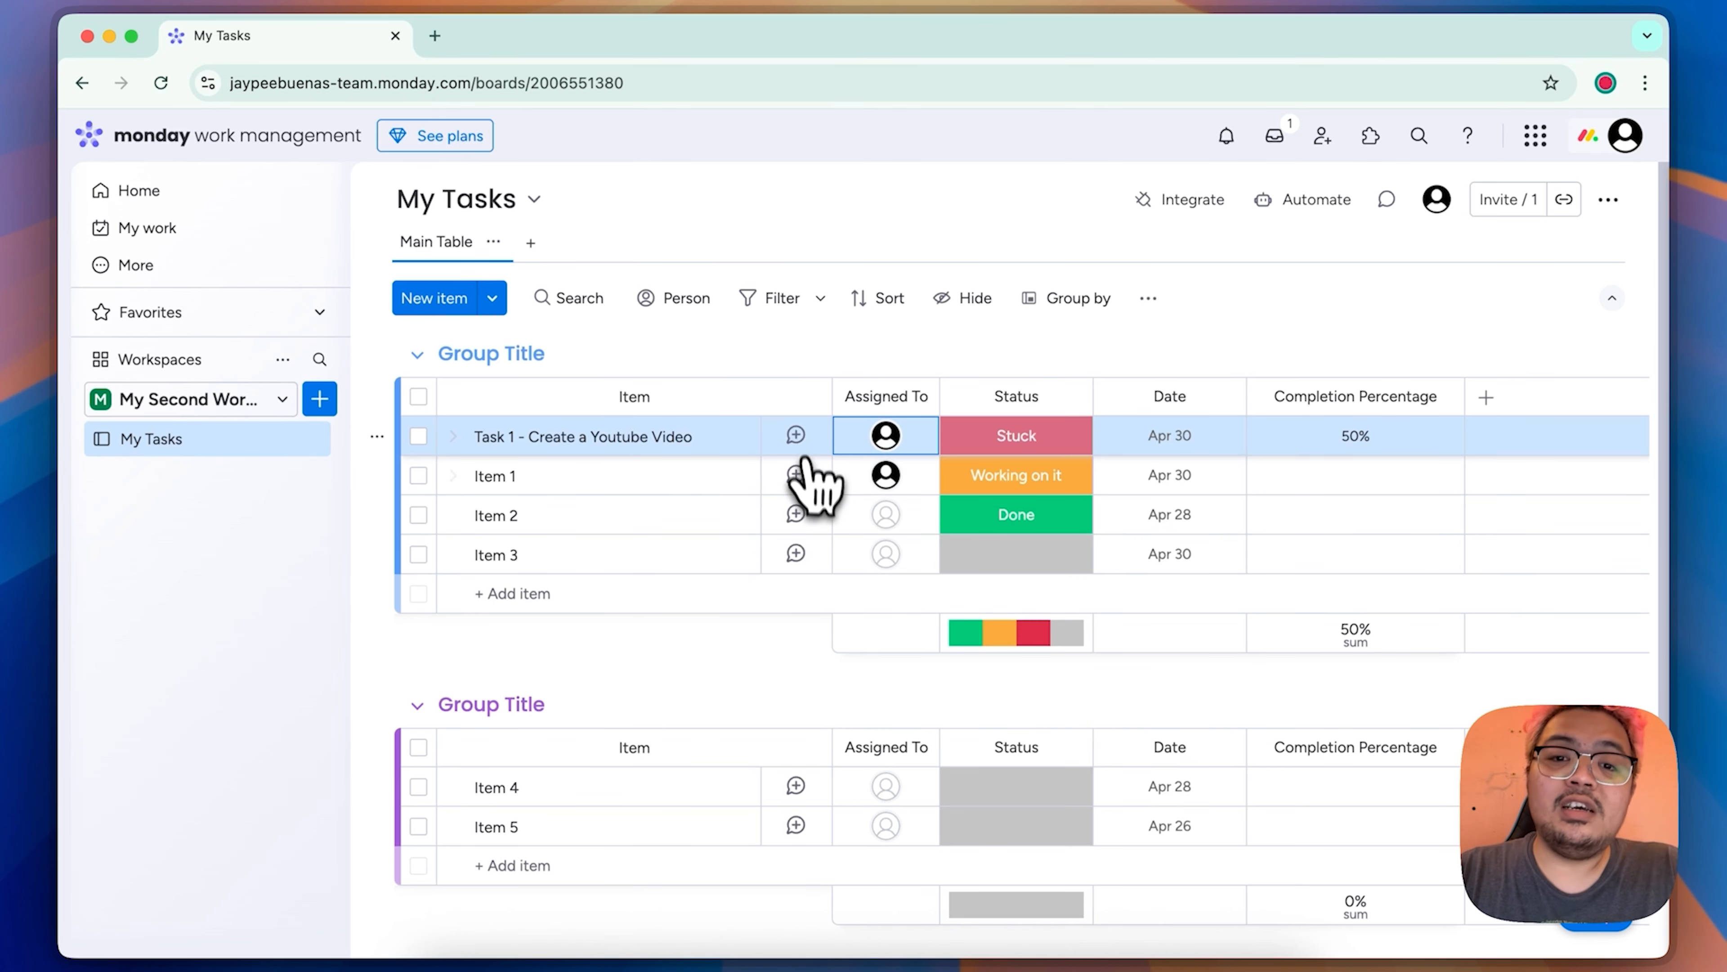
click(796, 435)
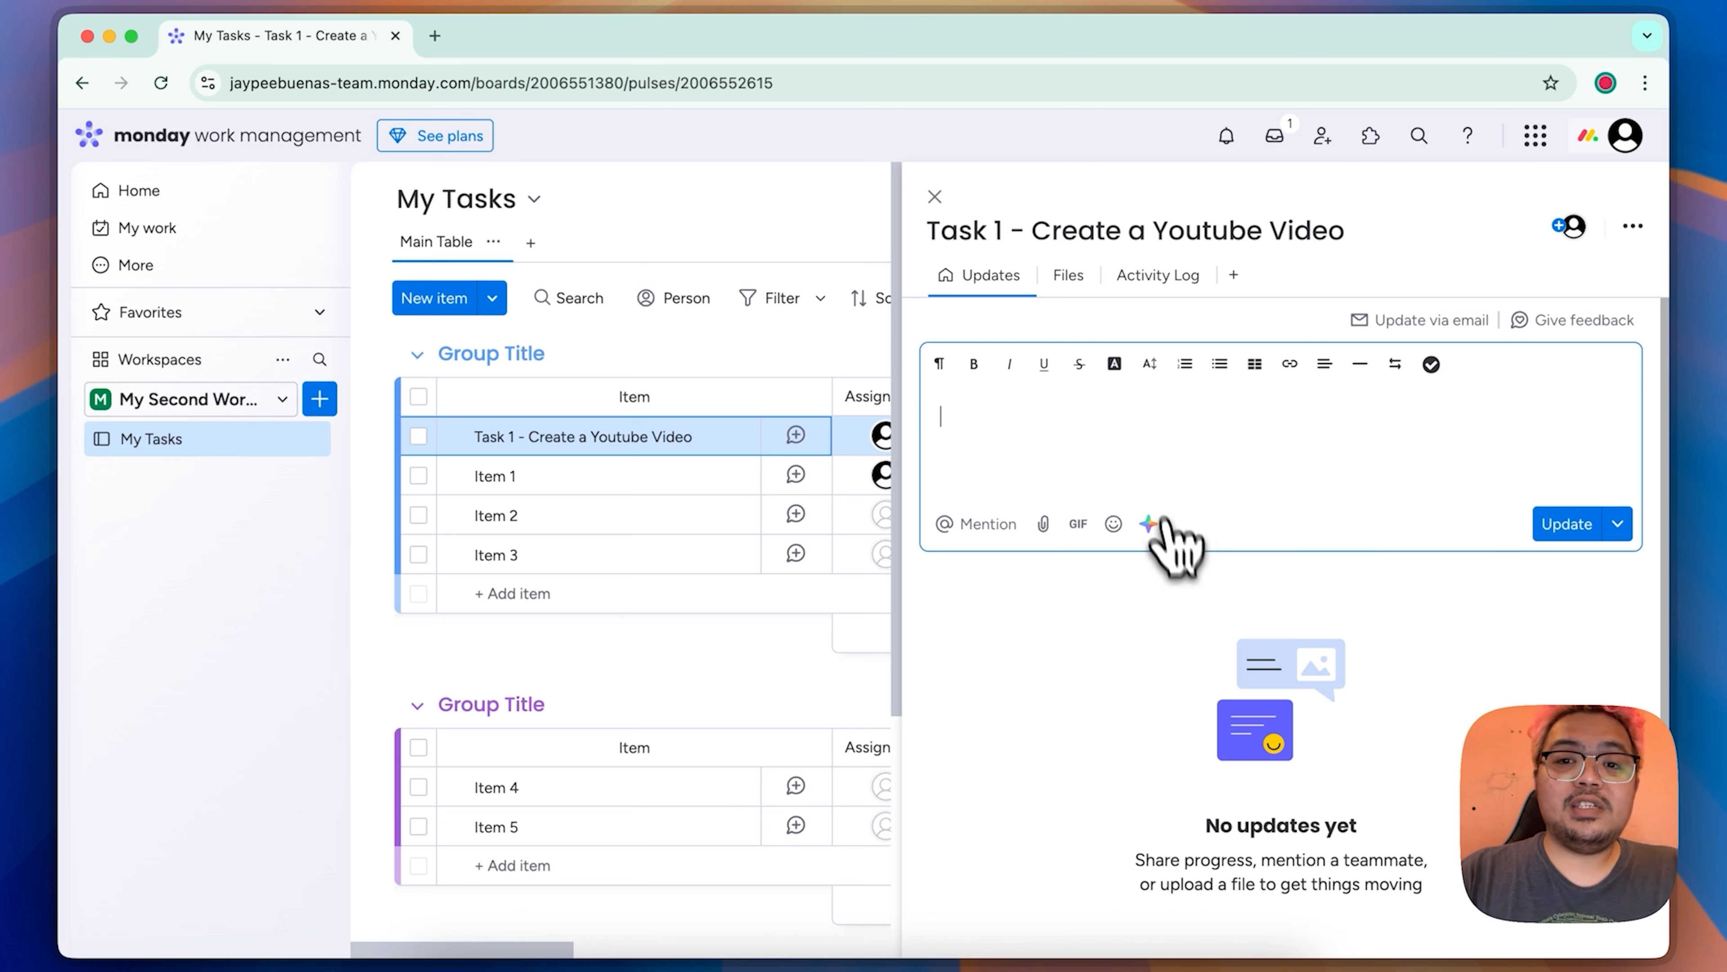
text(@)
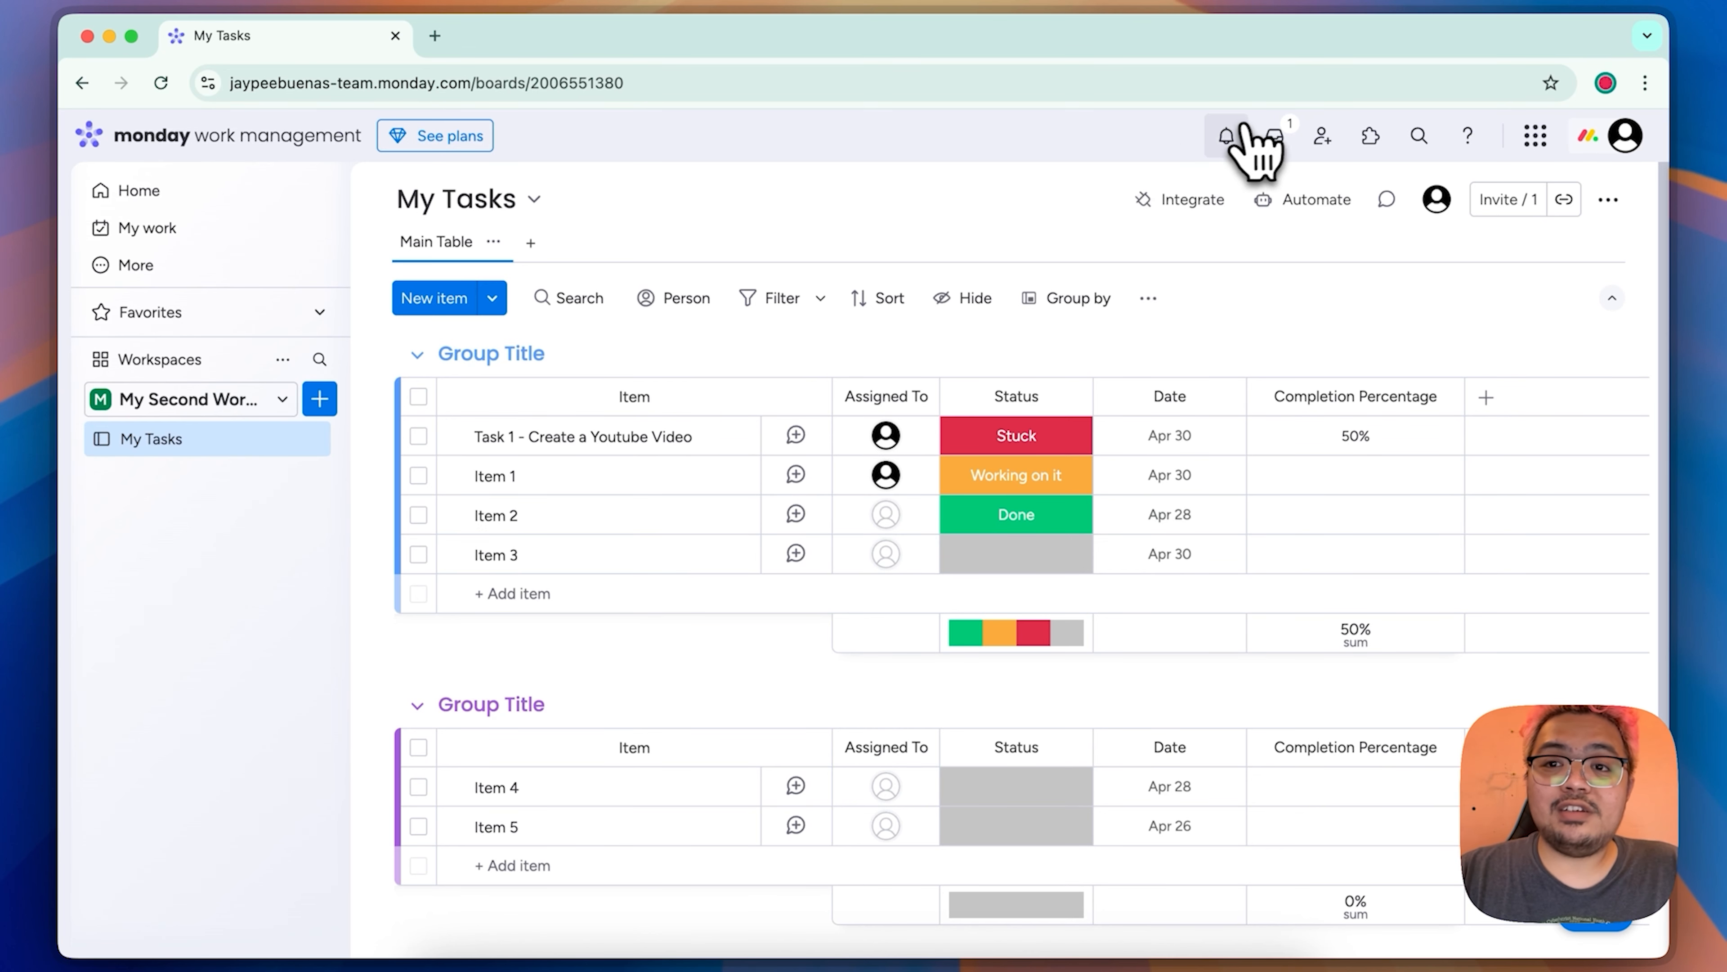
Step: Look through the account's notifications and the update feed
click(1231, 139)
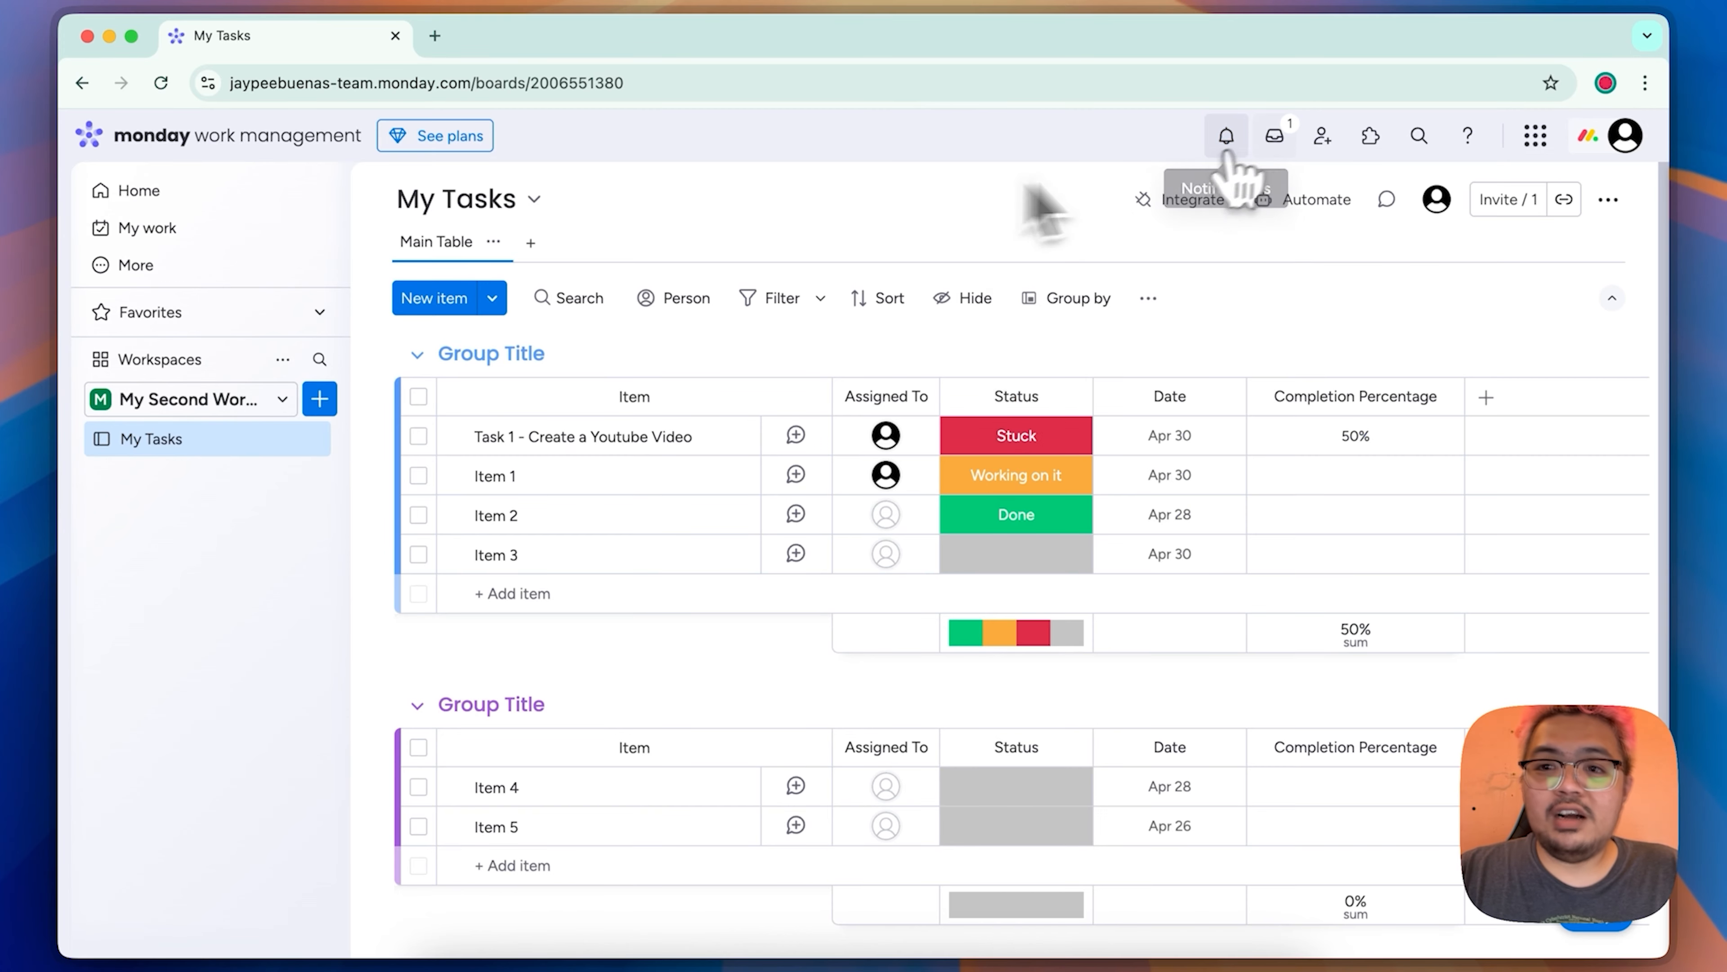
click(1273, 140)
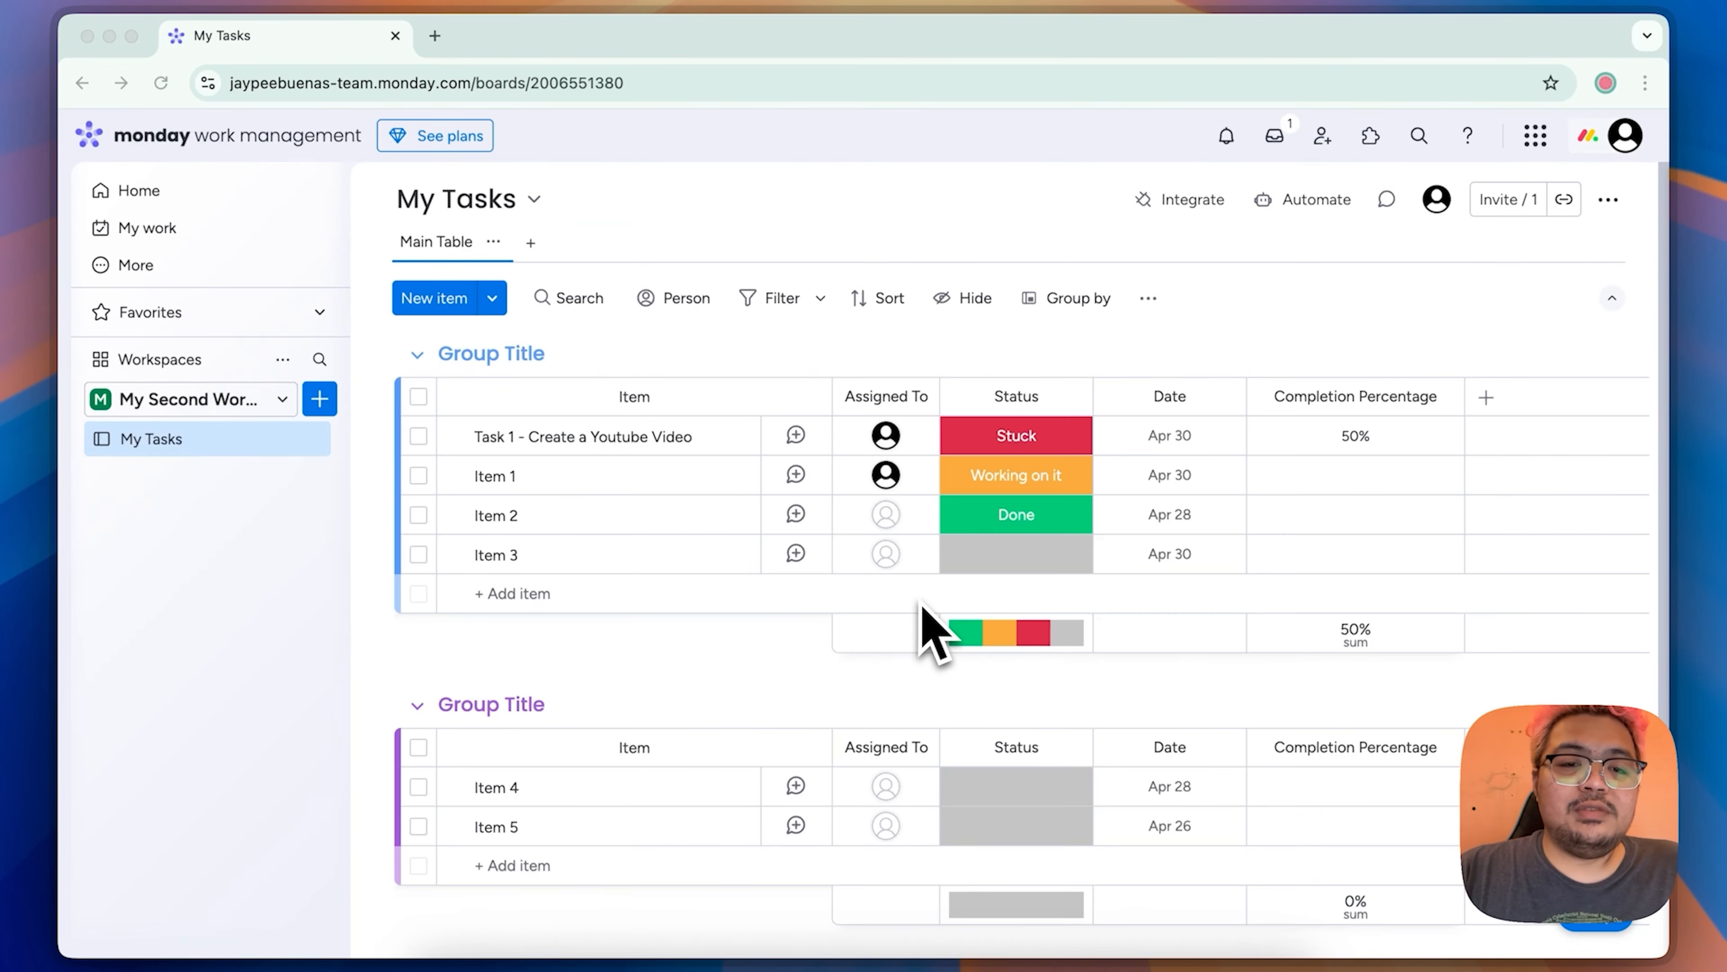
scroll(937, 629, down, 5)
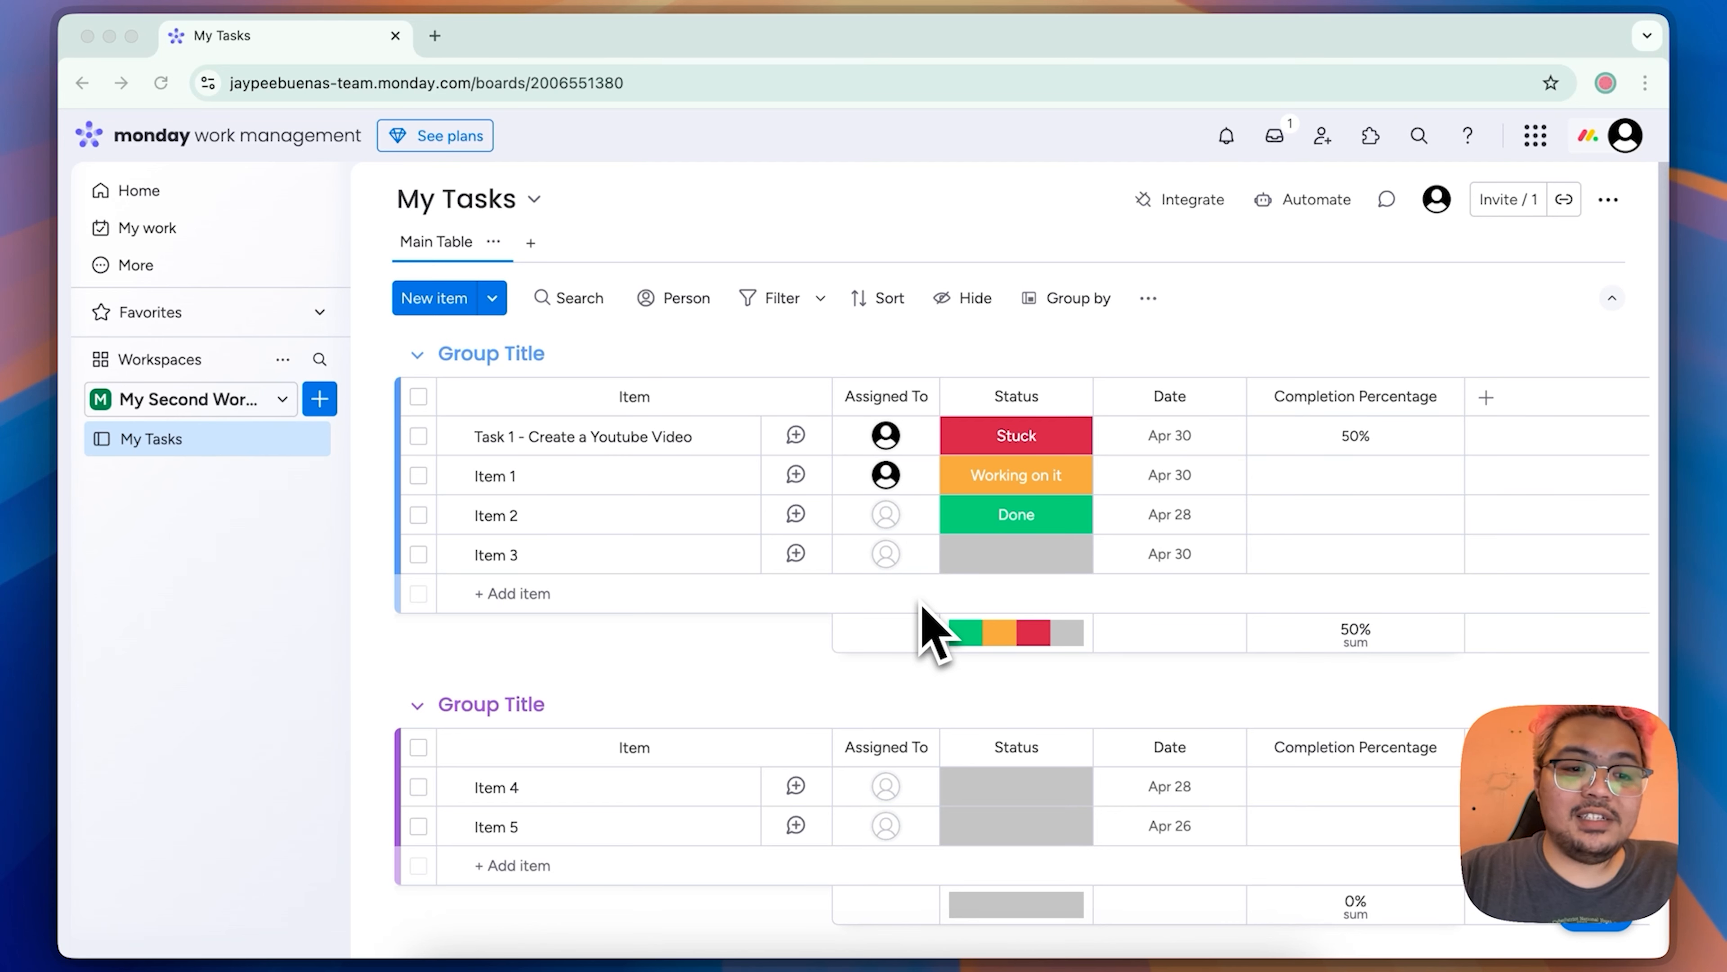
Step: Add a Calendar view to the My Tasks board
click(899, 591)
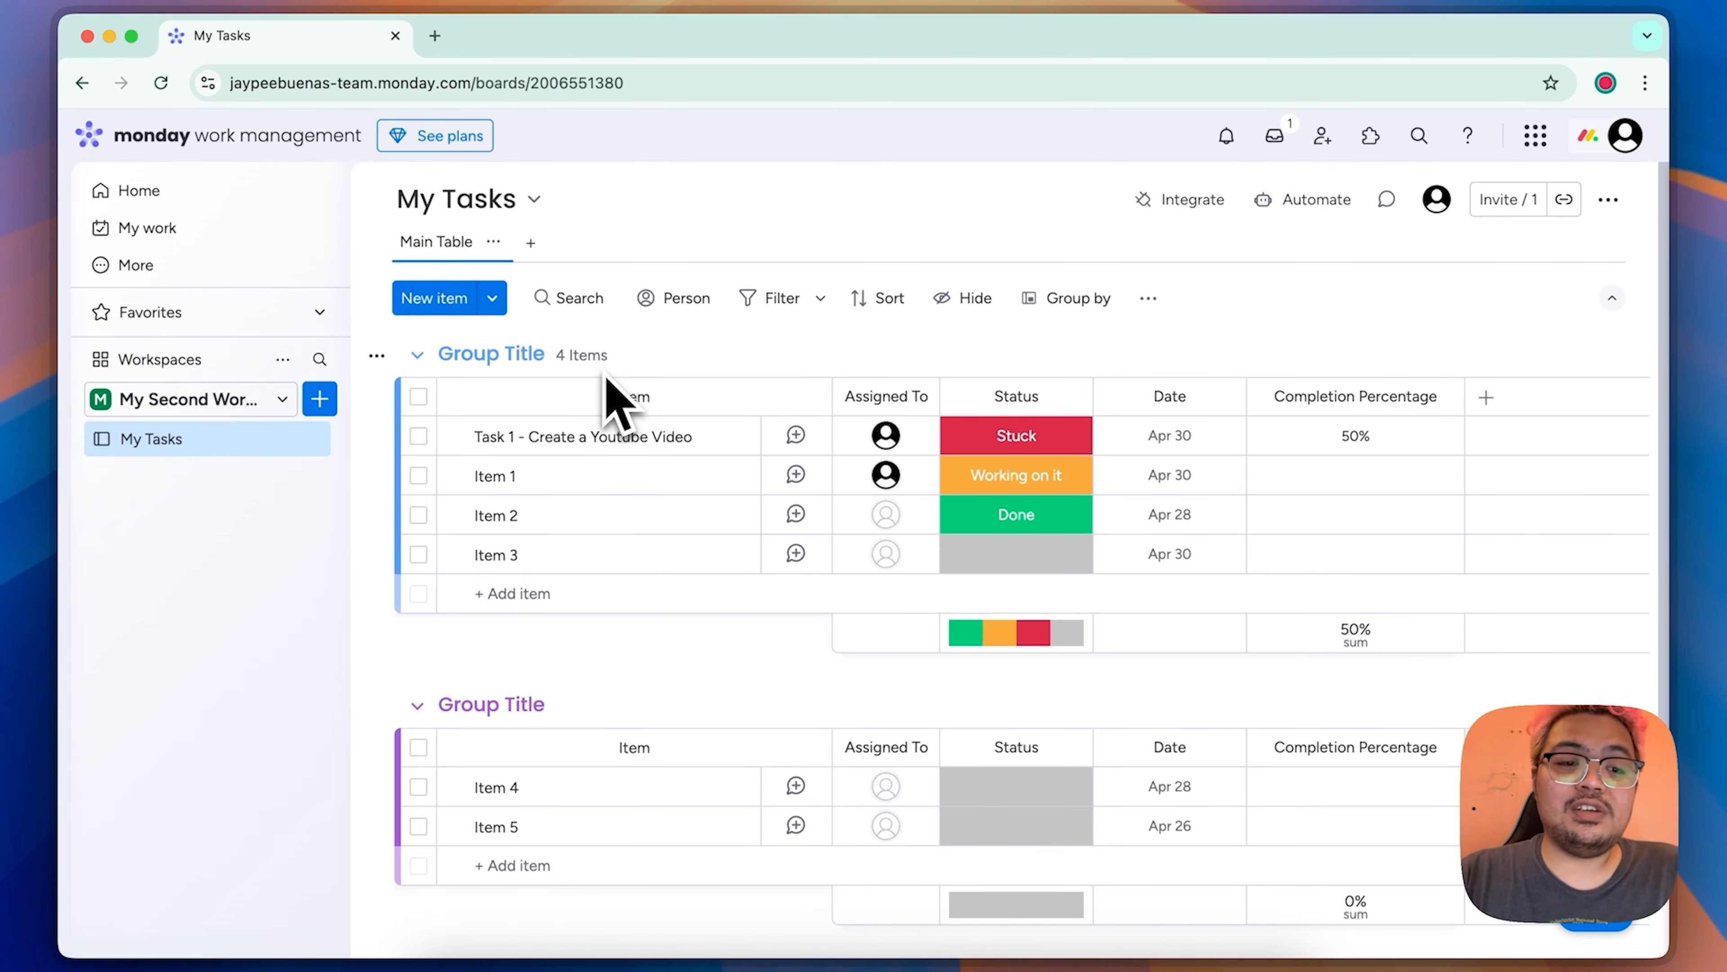
scroll(619, 639, down, 3)
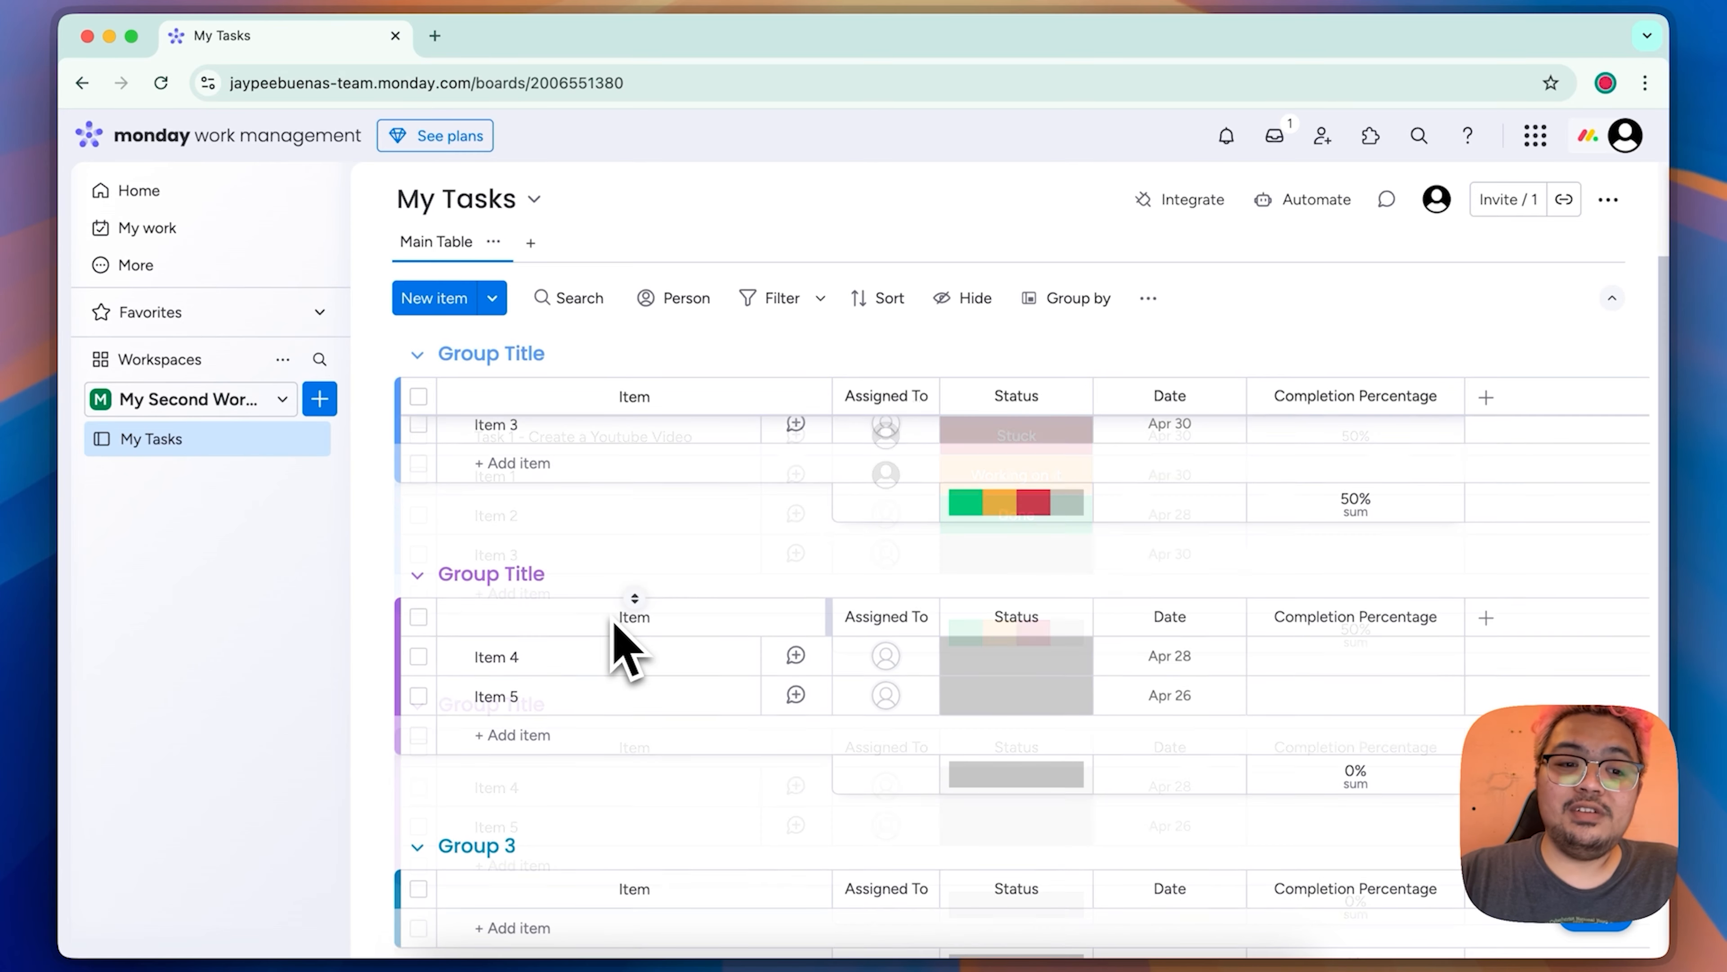
scroll(591, 477, up, 3)
click(531, 244)
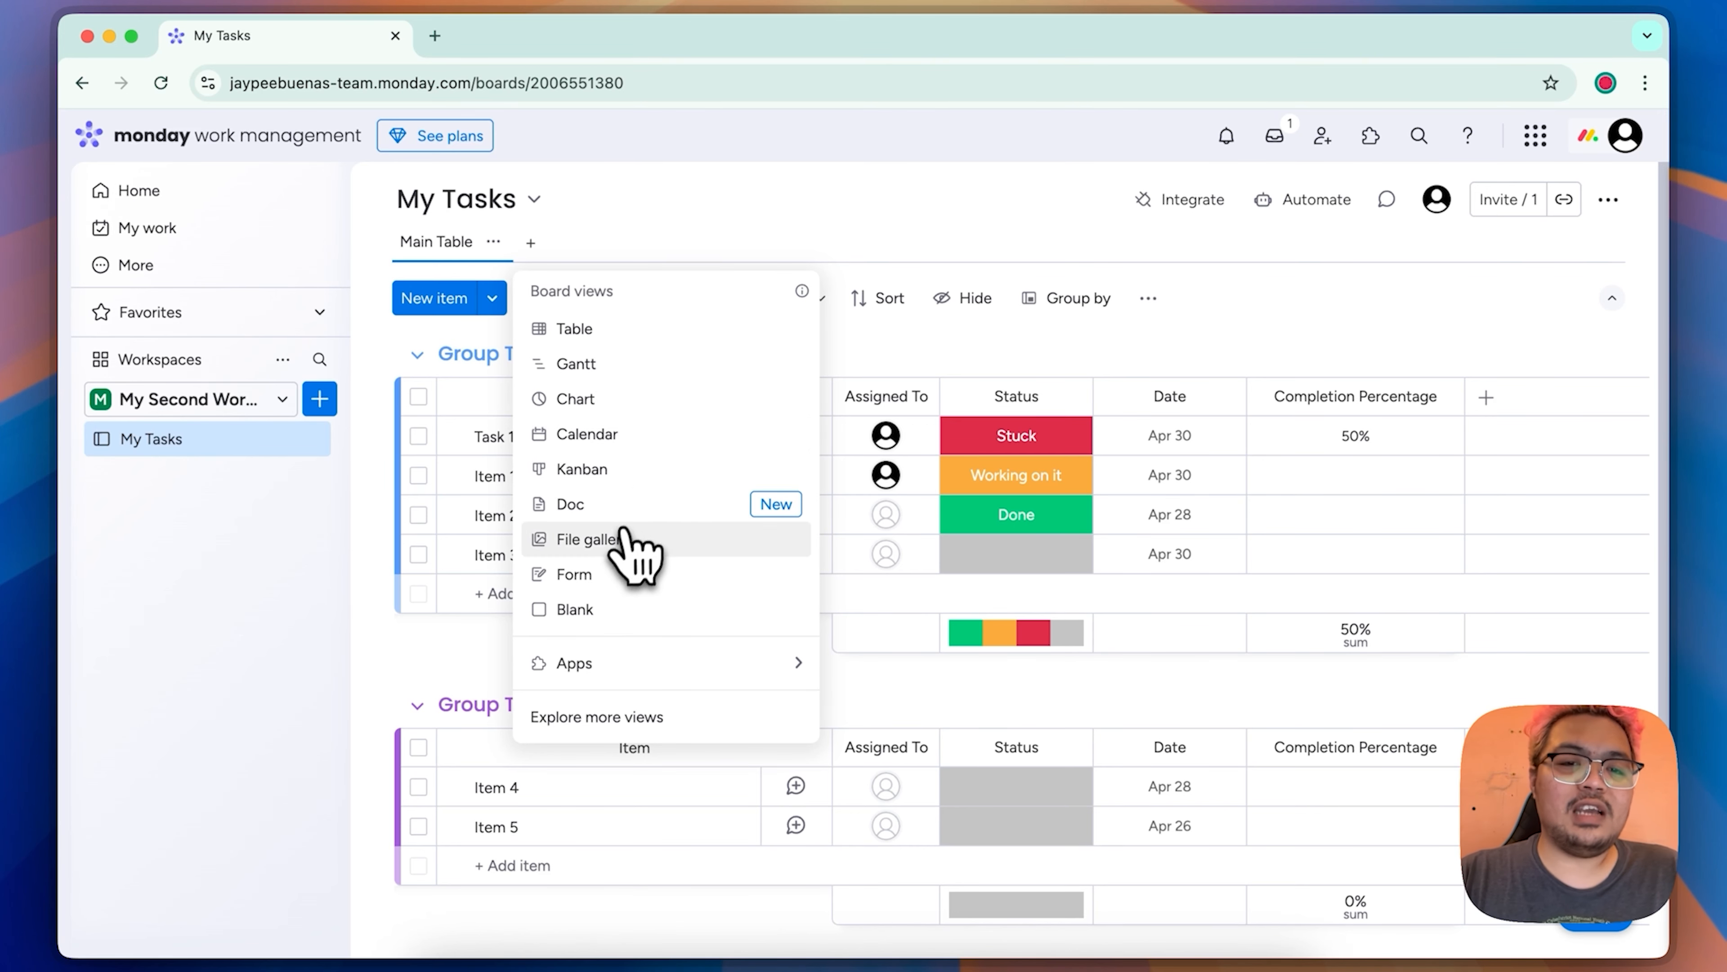
click(643, 434)
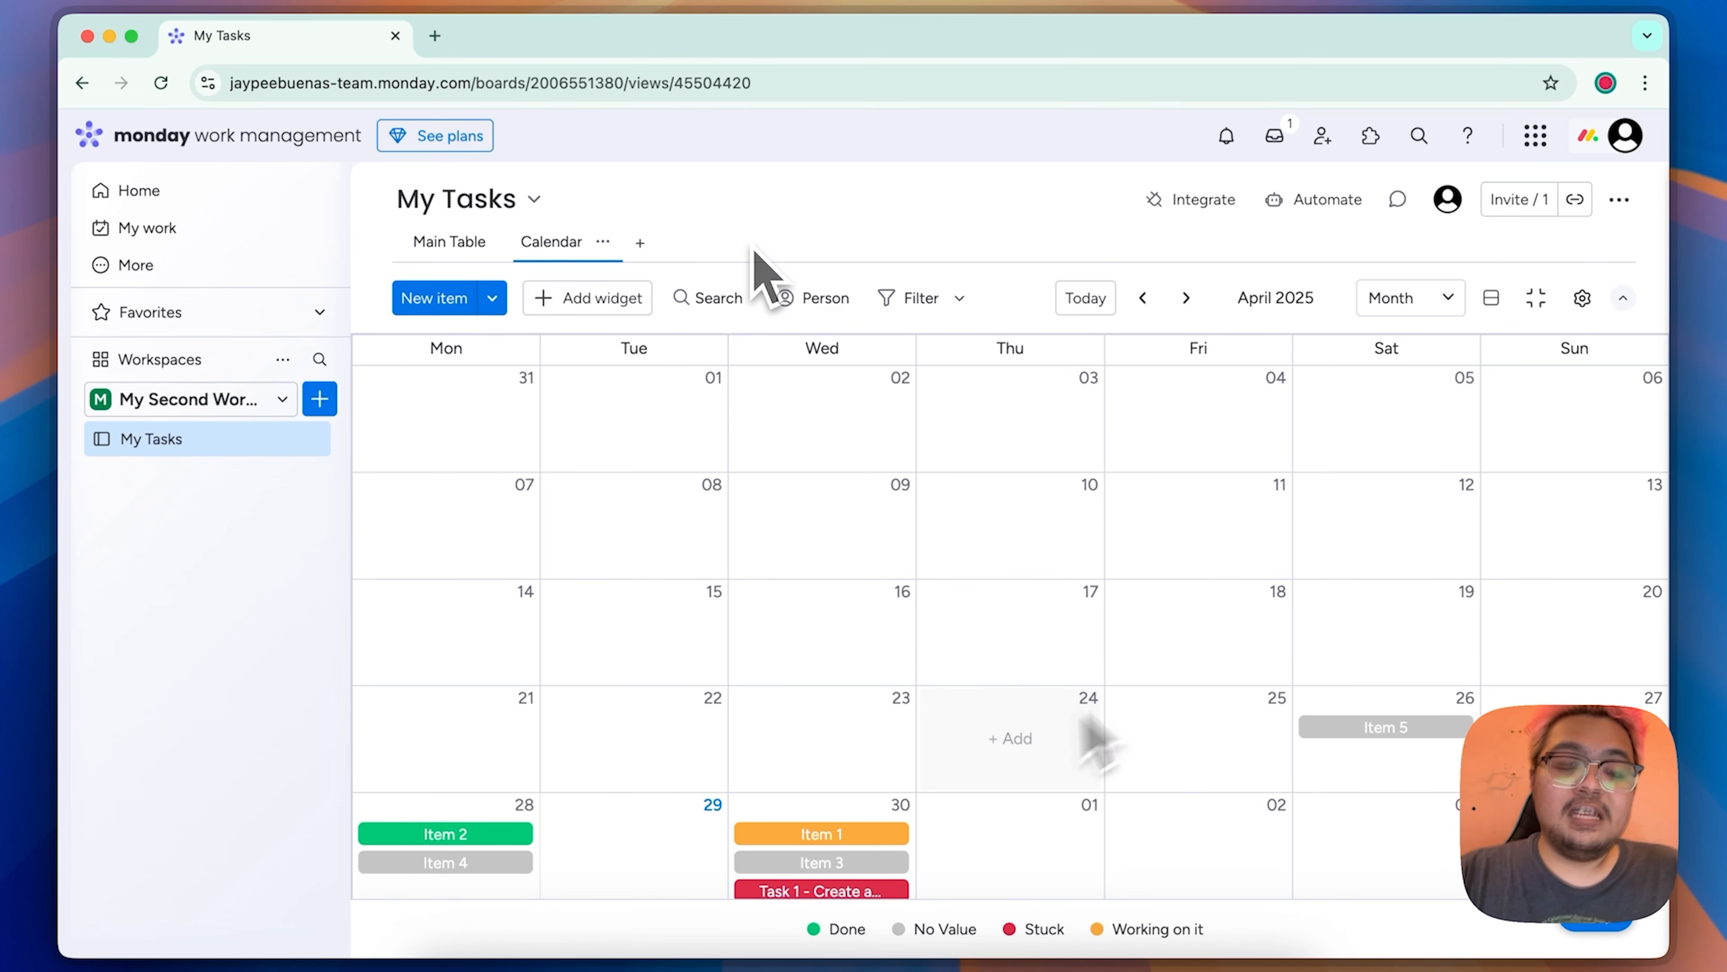
Step: Look through the management options available for the Calendar view
click(603, 243)
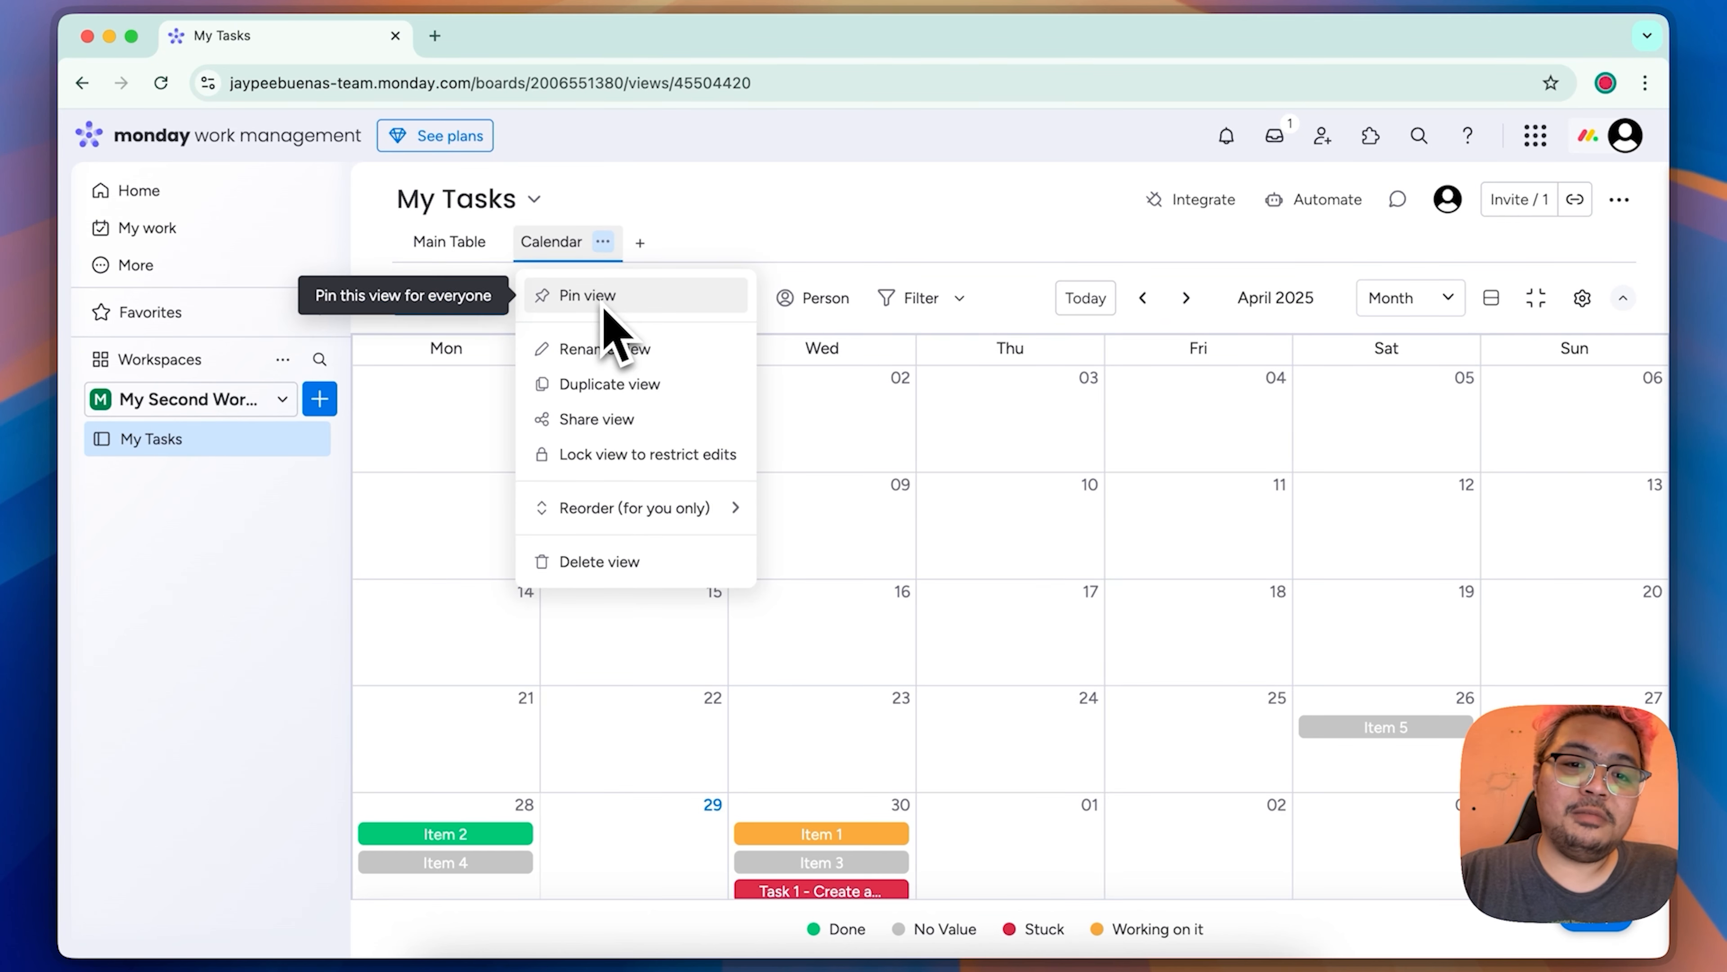
mouse_move(595, 510)
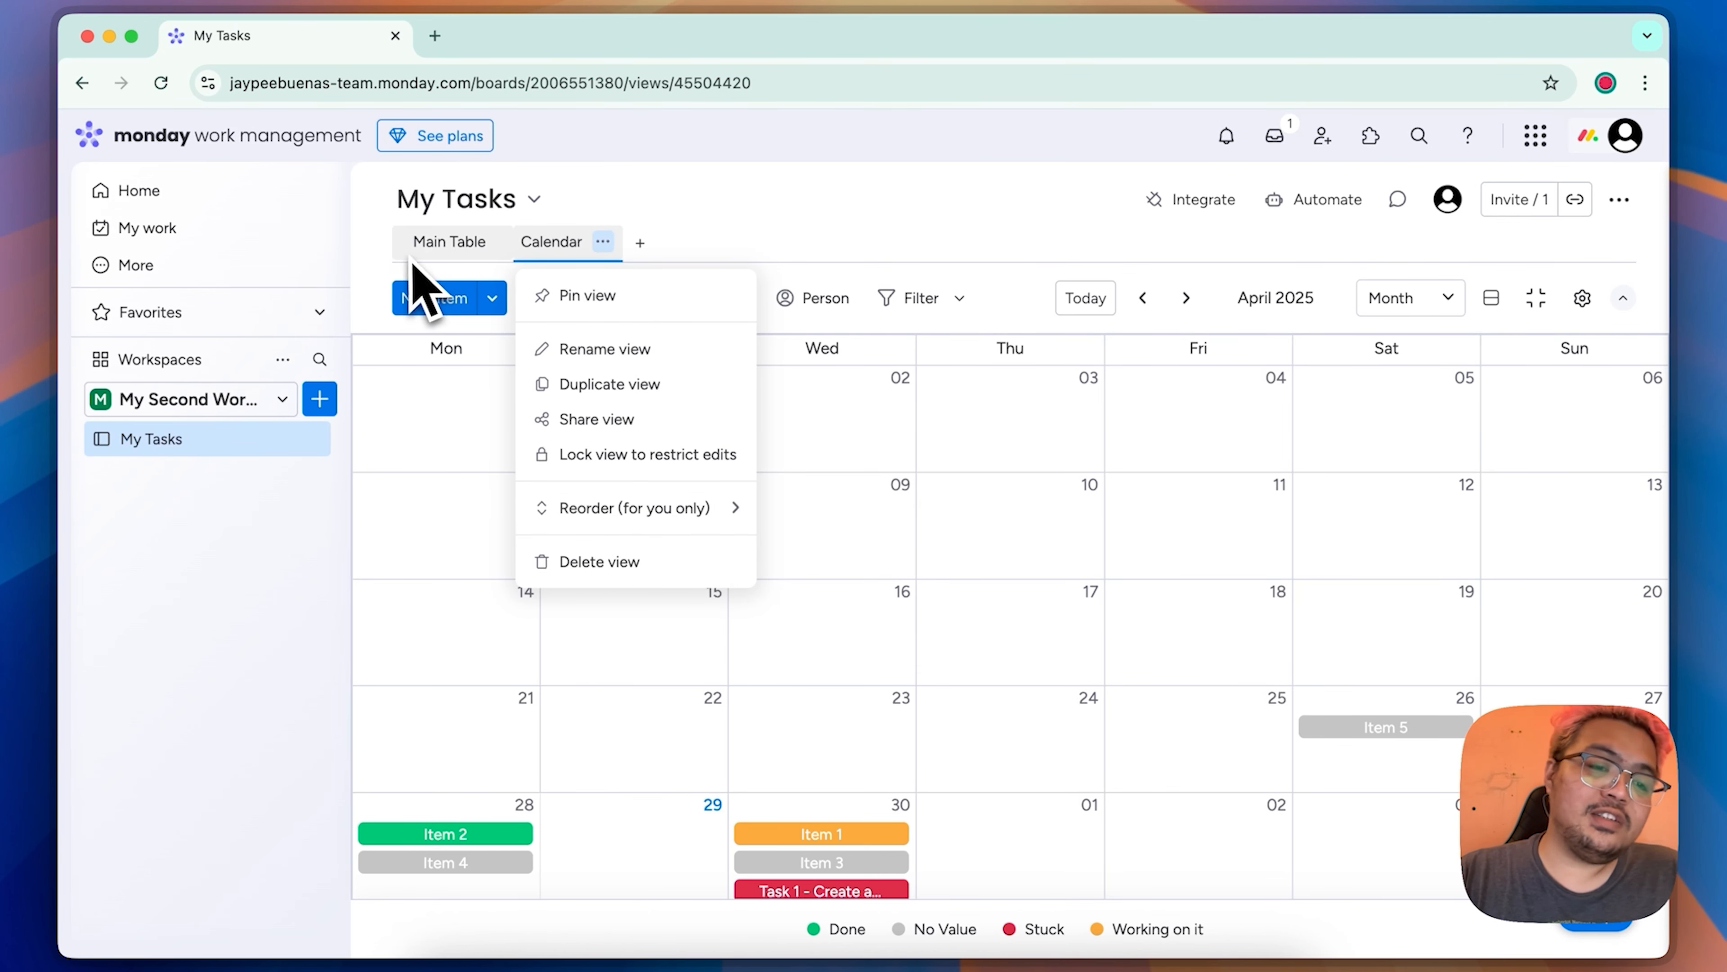
click(758, 265)
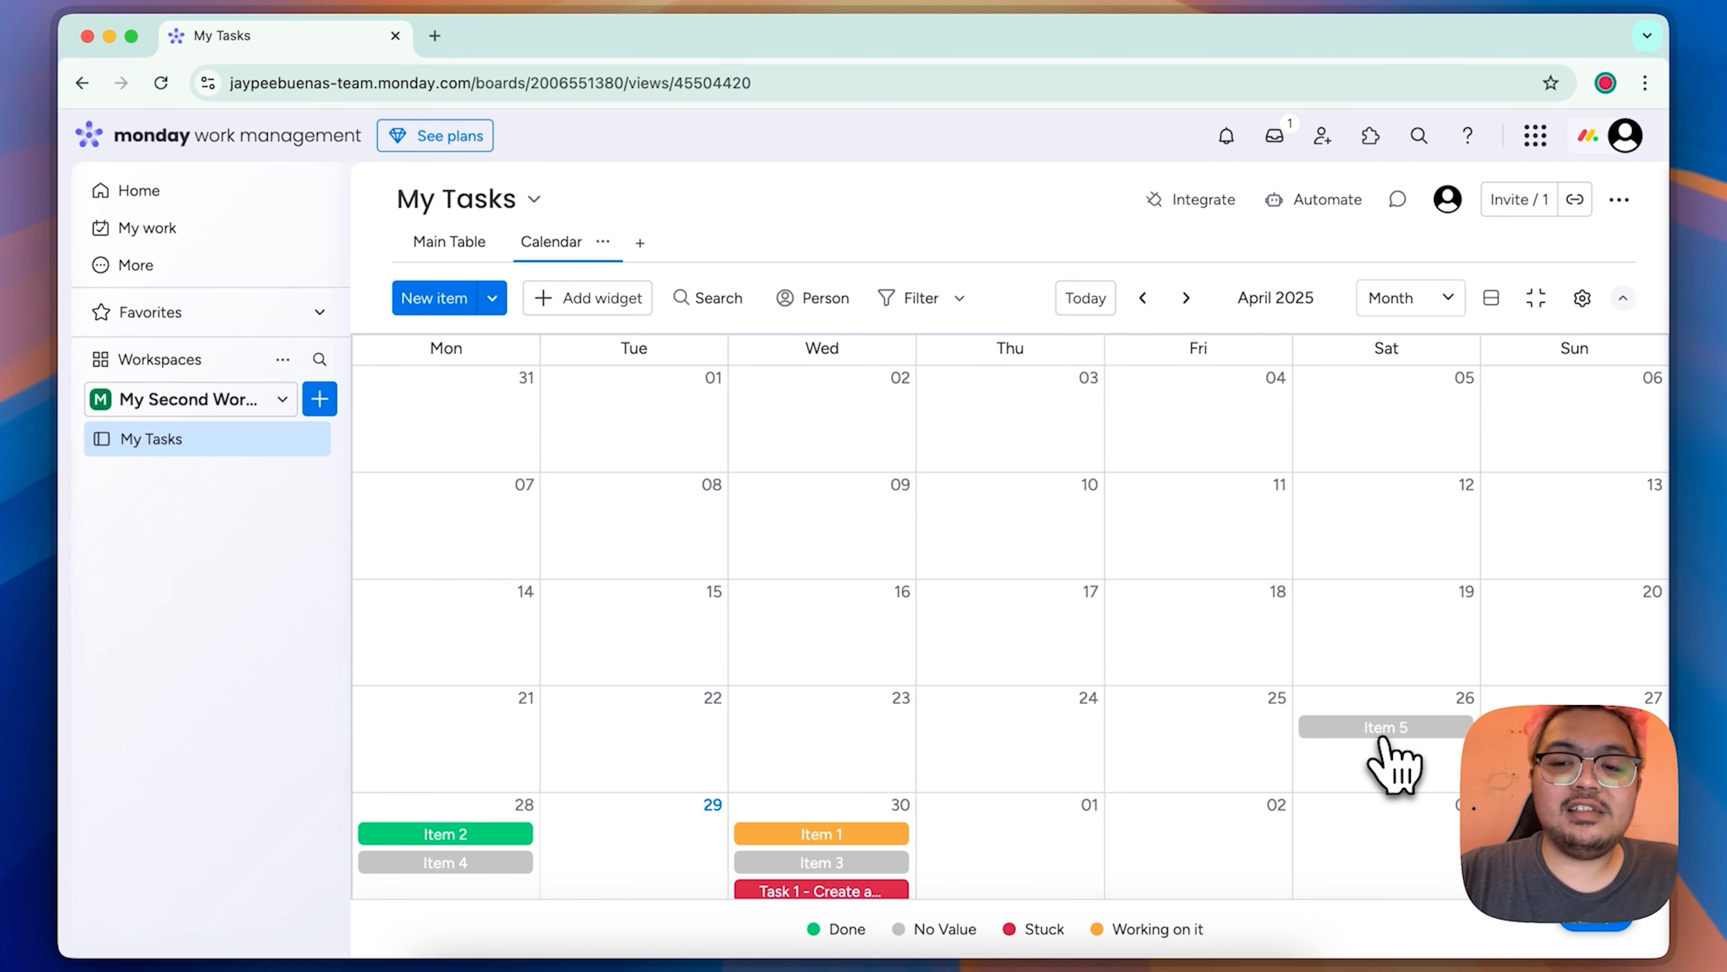
Step: View the details of Item 1 from its entry on April 30 in the calendar
mouse_move(1404, 735)
mouse_down()
mouse_move(1209, 750)
mouse_move(1333, 760)
mouse_up()
click(838, 834)
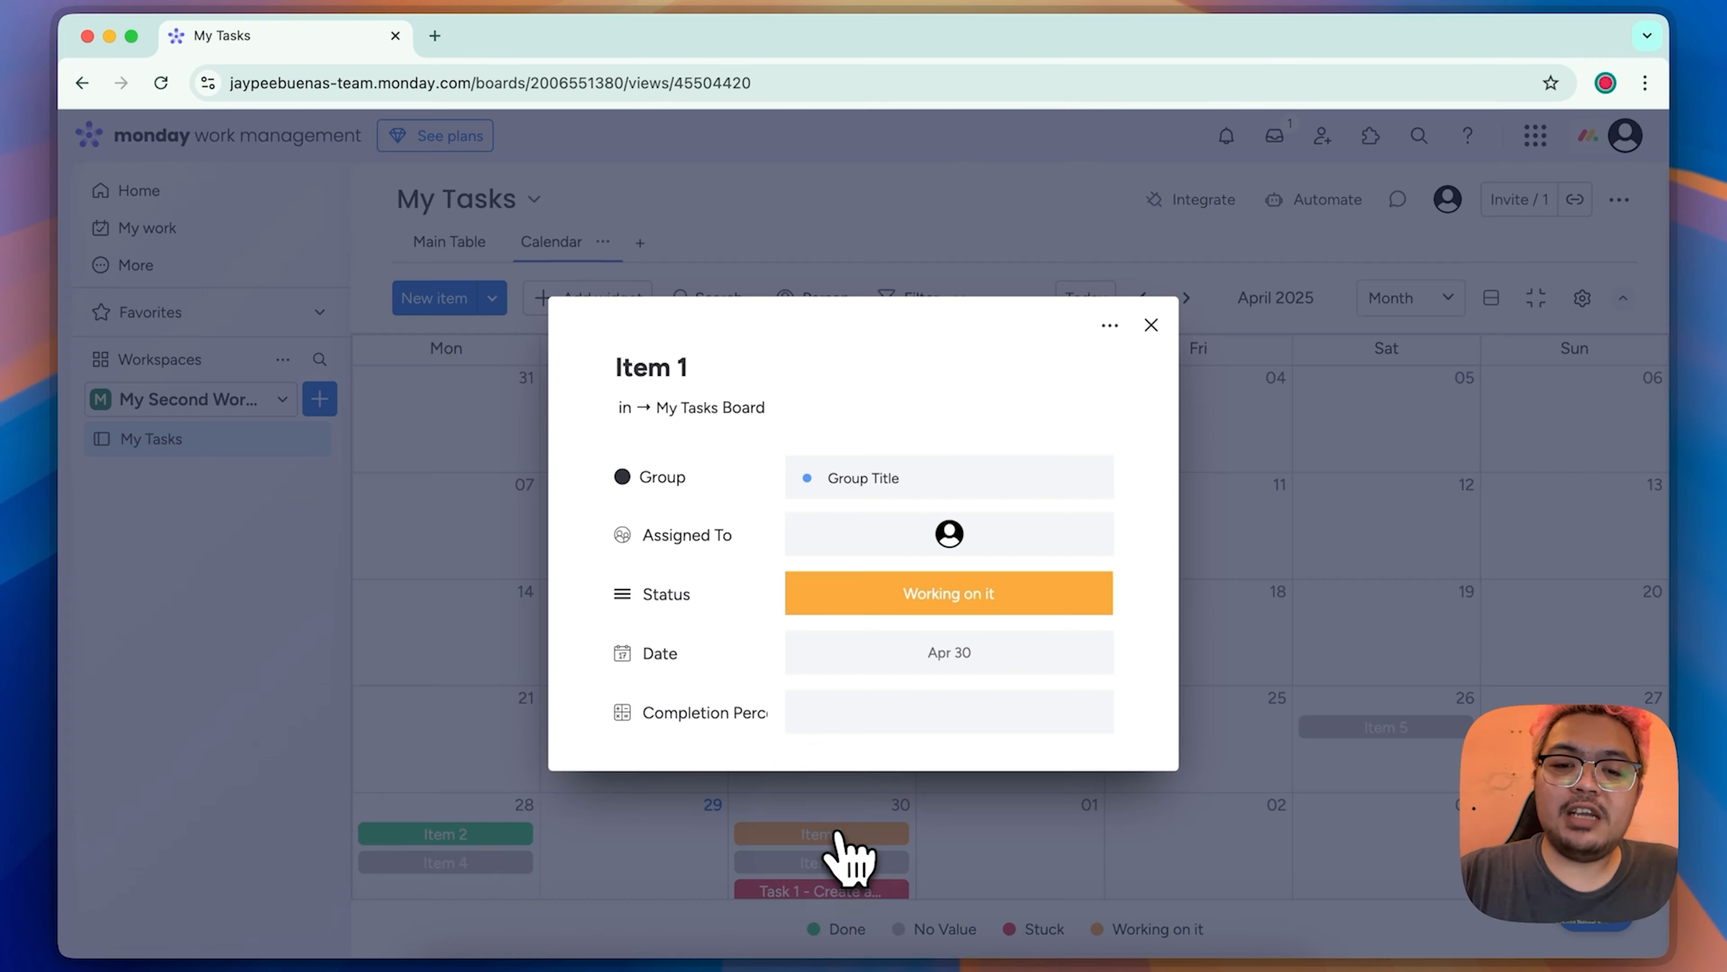
click(1150, 325)
Step: Look at the new item form for April 25 and the calendar's widget settings without changing anything
click(1198, 749)
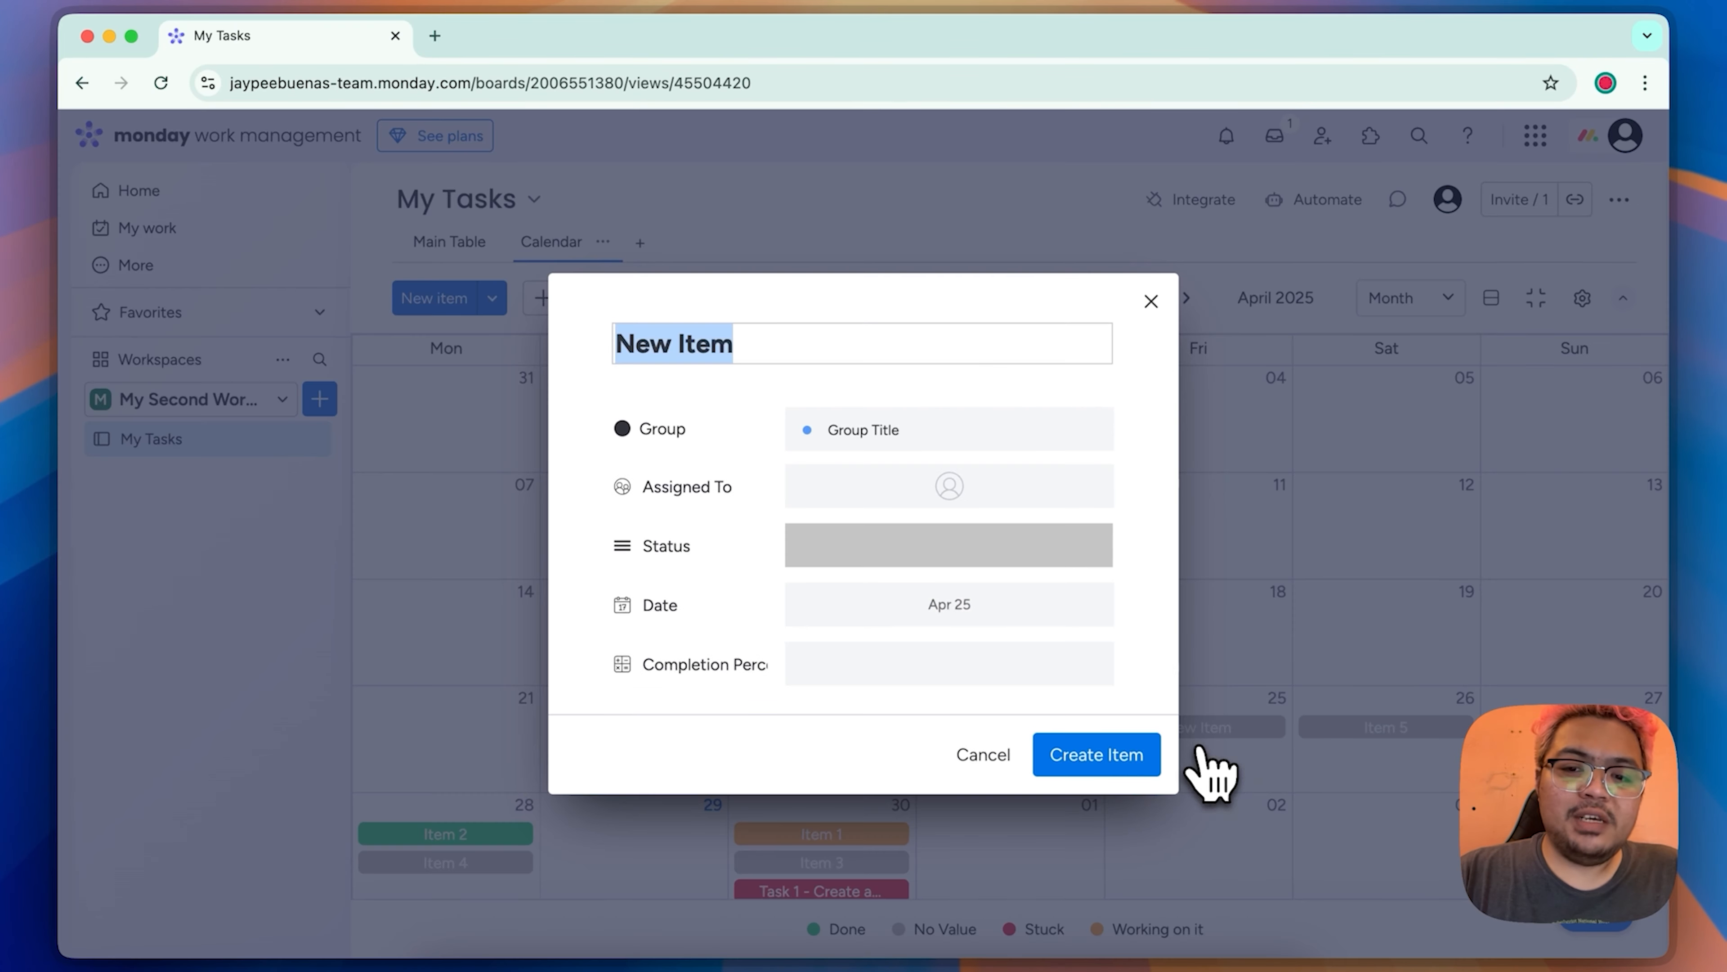
click(1151, 304)
click(1582, 297)
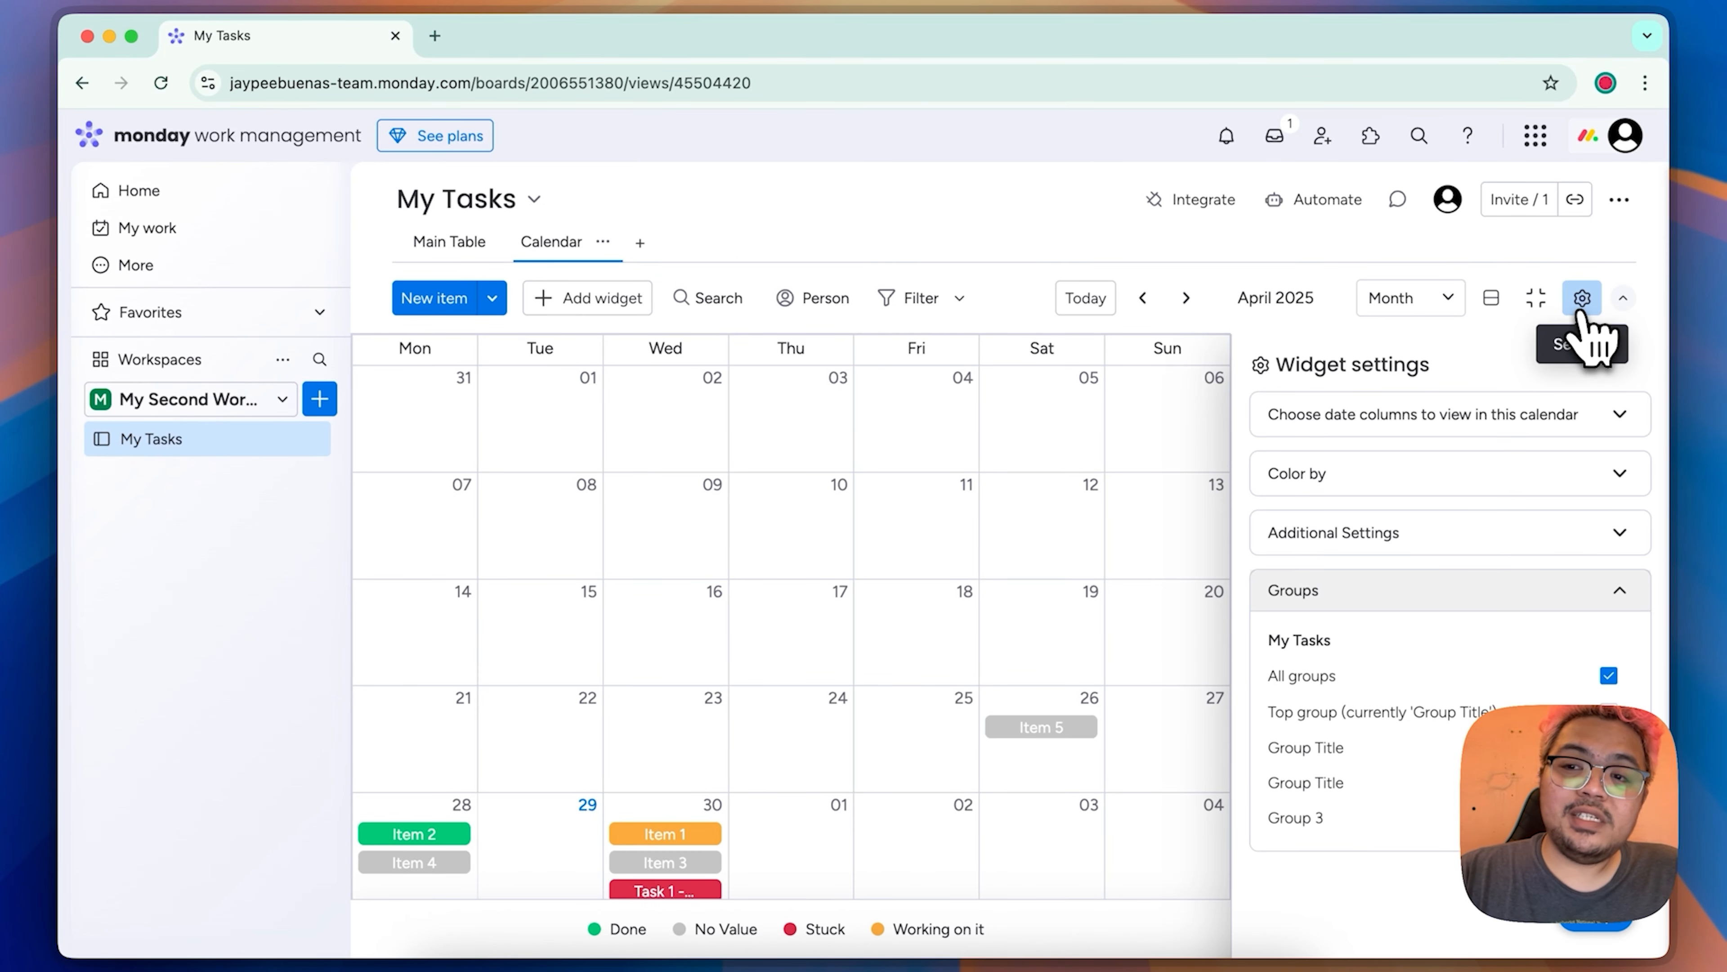
click(1582, 297)
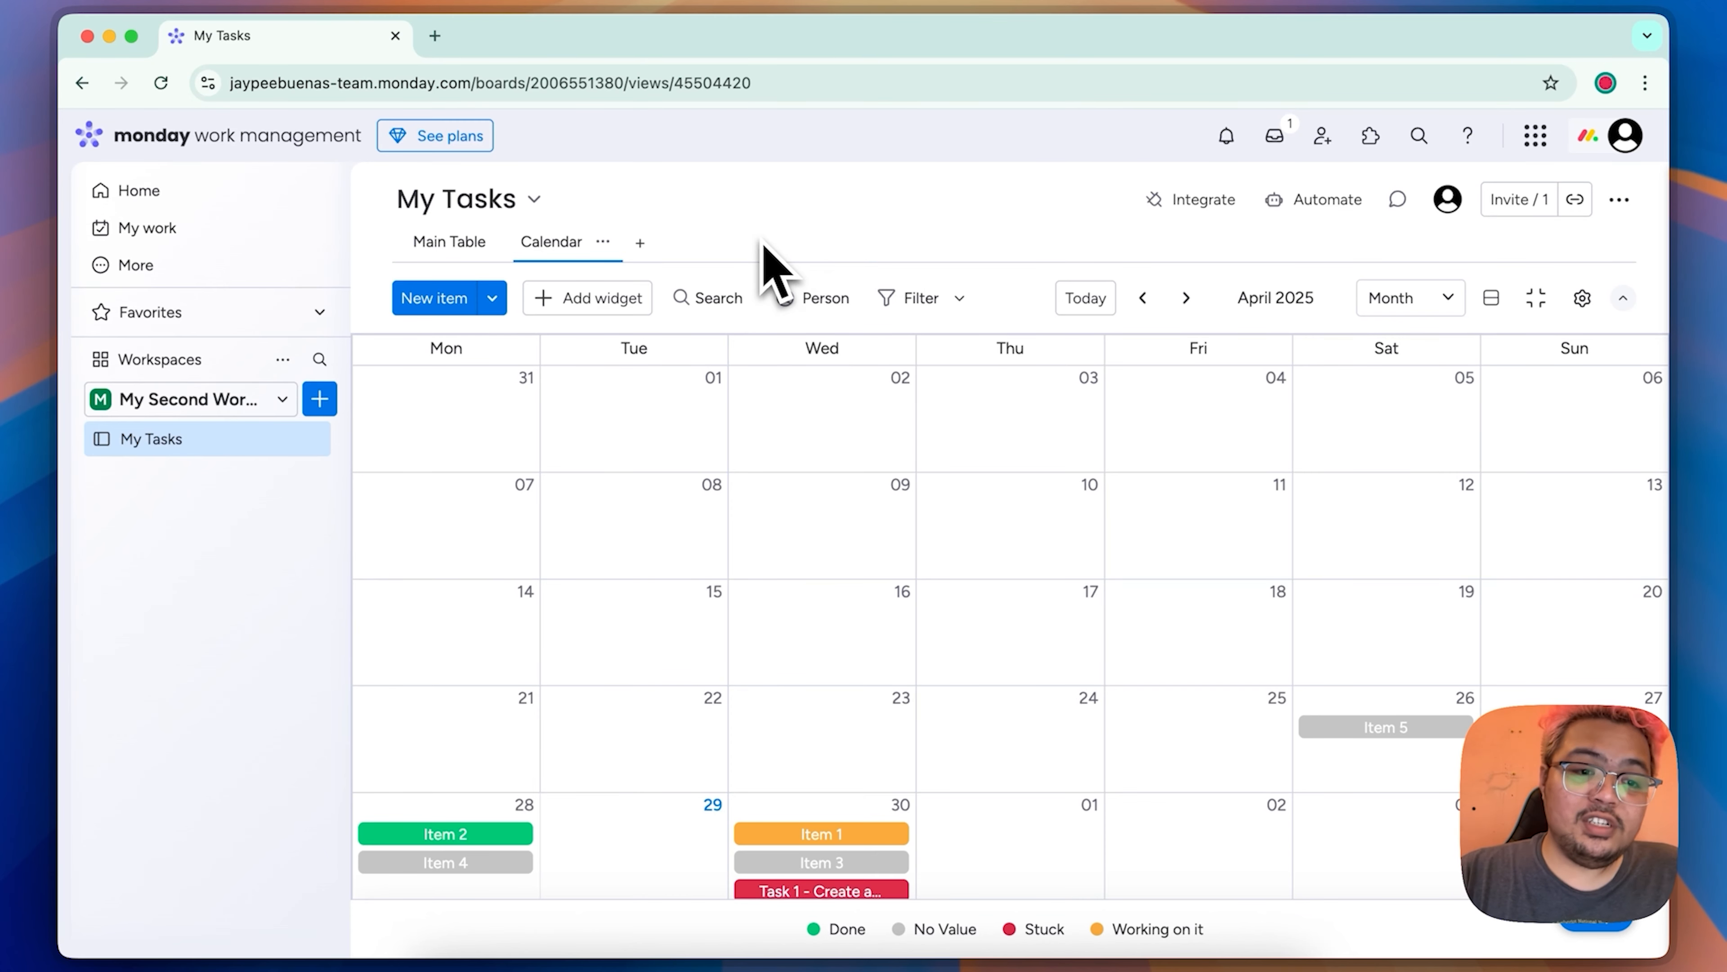
Step: Add a Kanban view to the My Tasks board
click(640, 243)
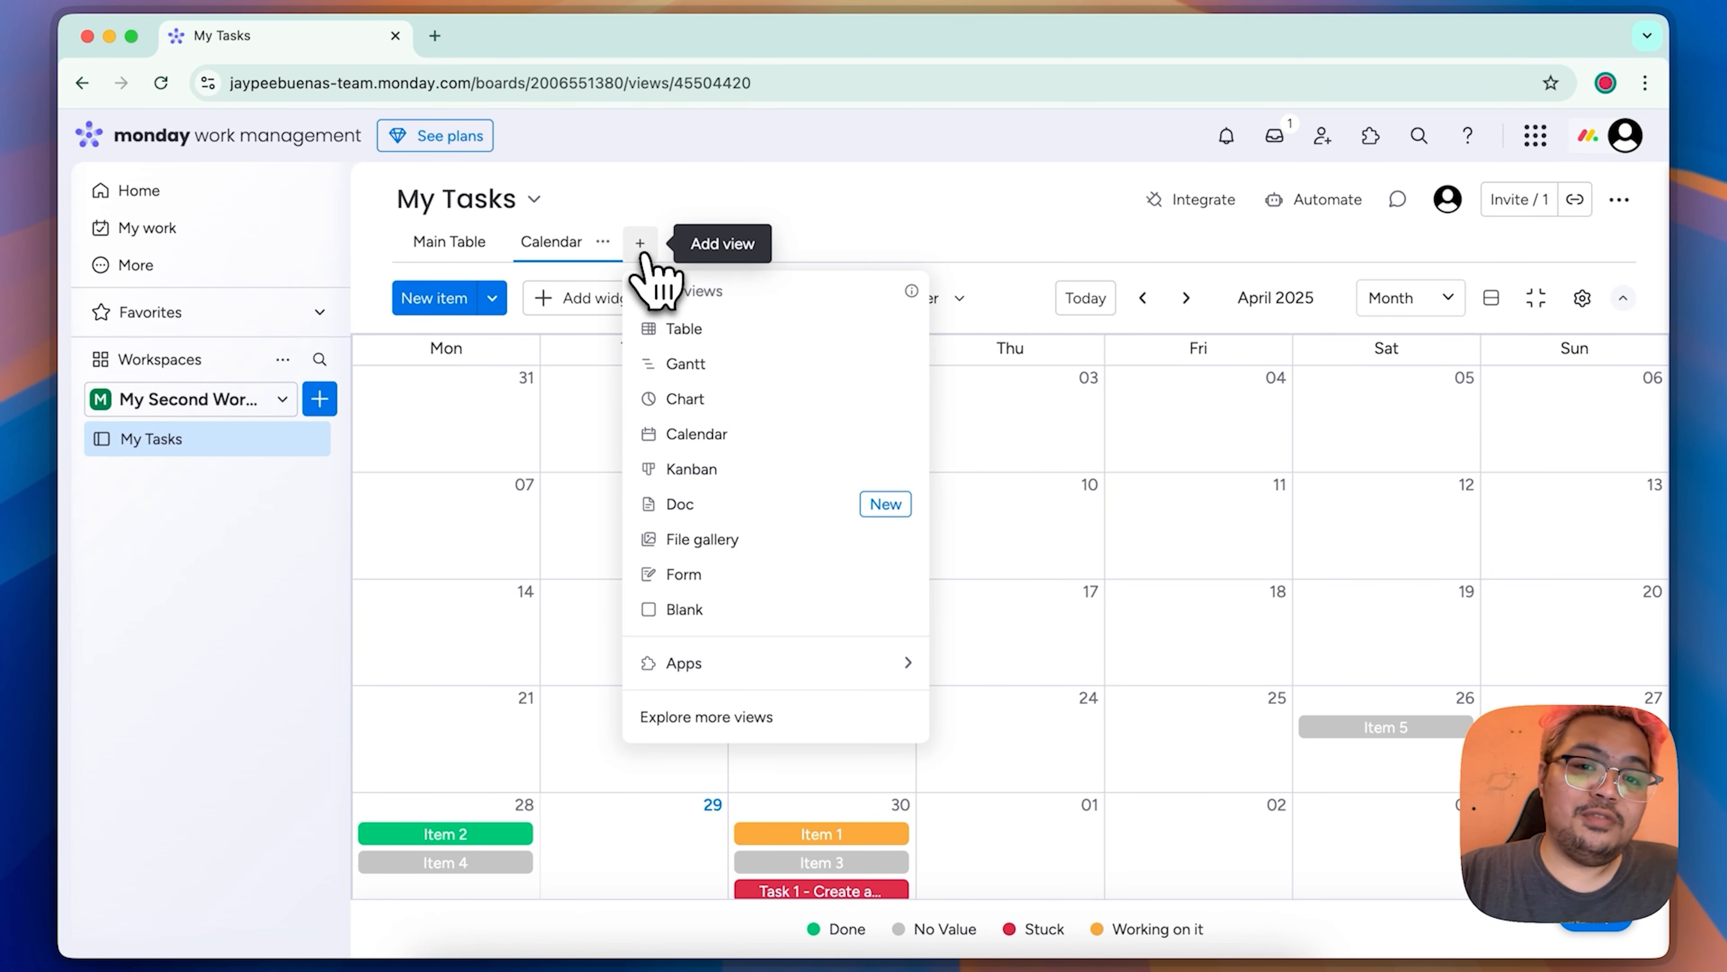
click(719, 469)
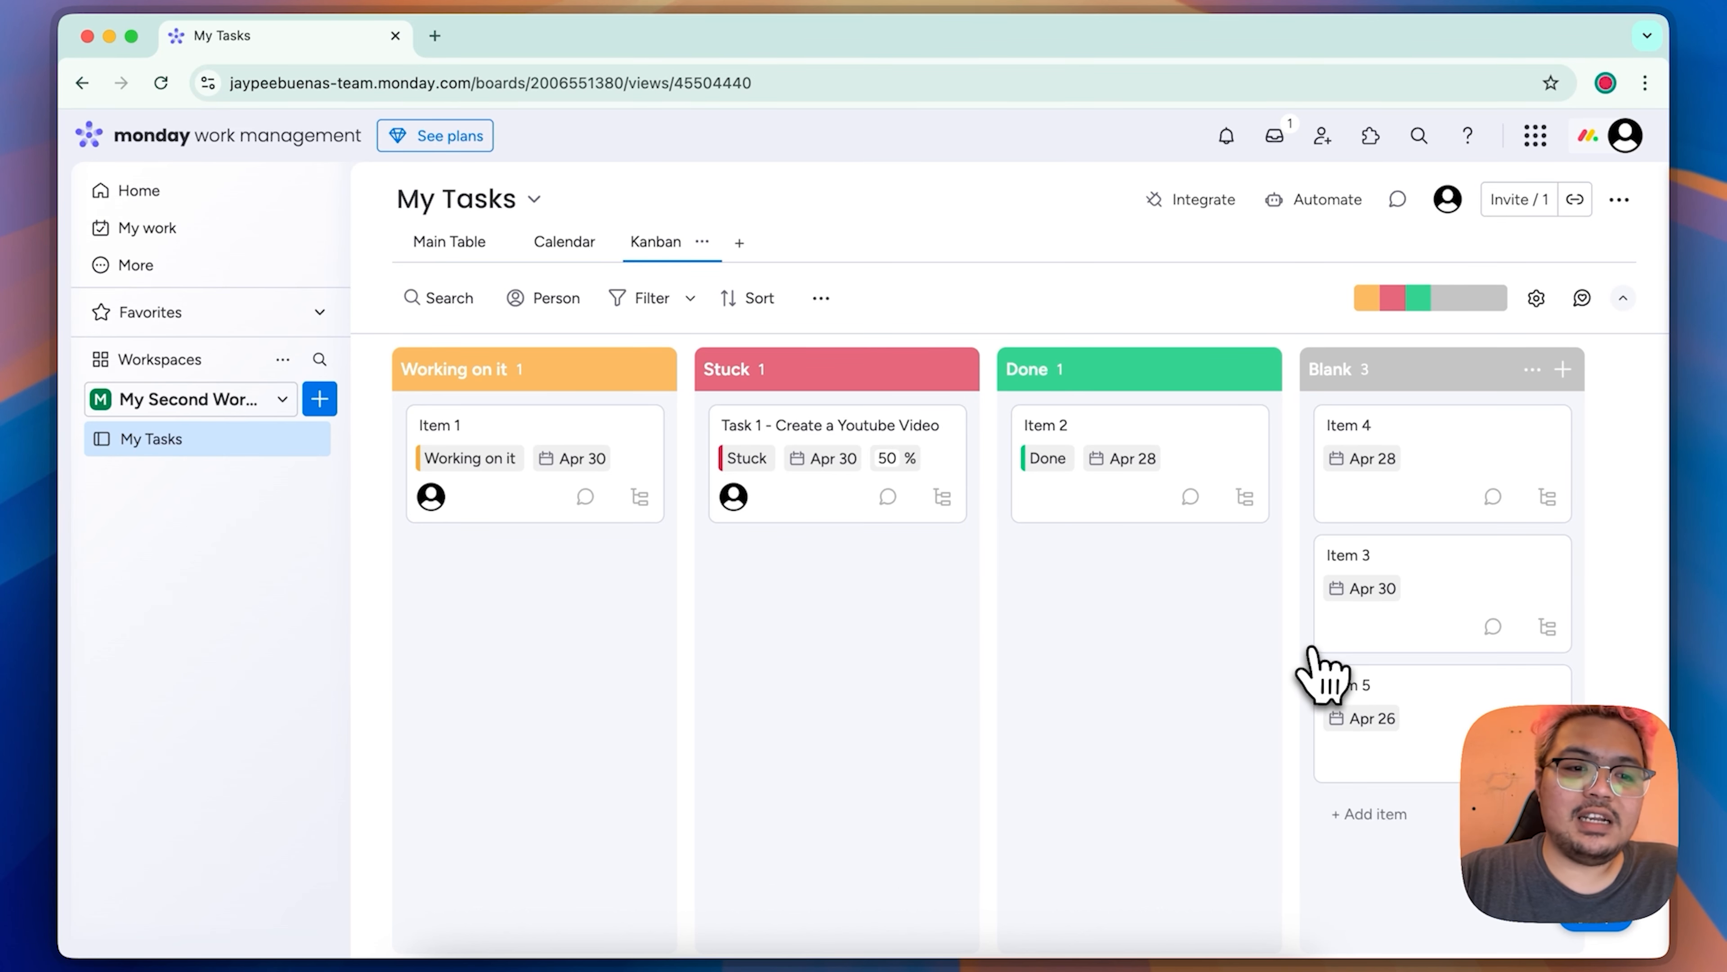
mouse_move(1466, 471)
mouse_down()
mouse_move(1492, 417)
mouse_move(1484, 471)
mouse_up()
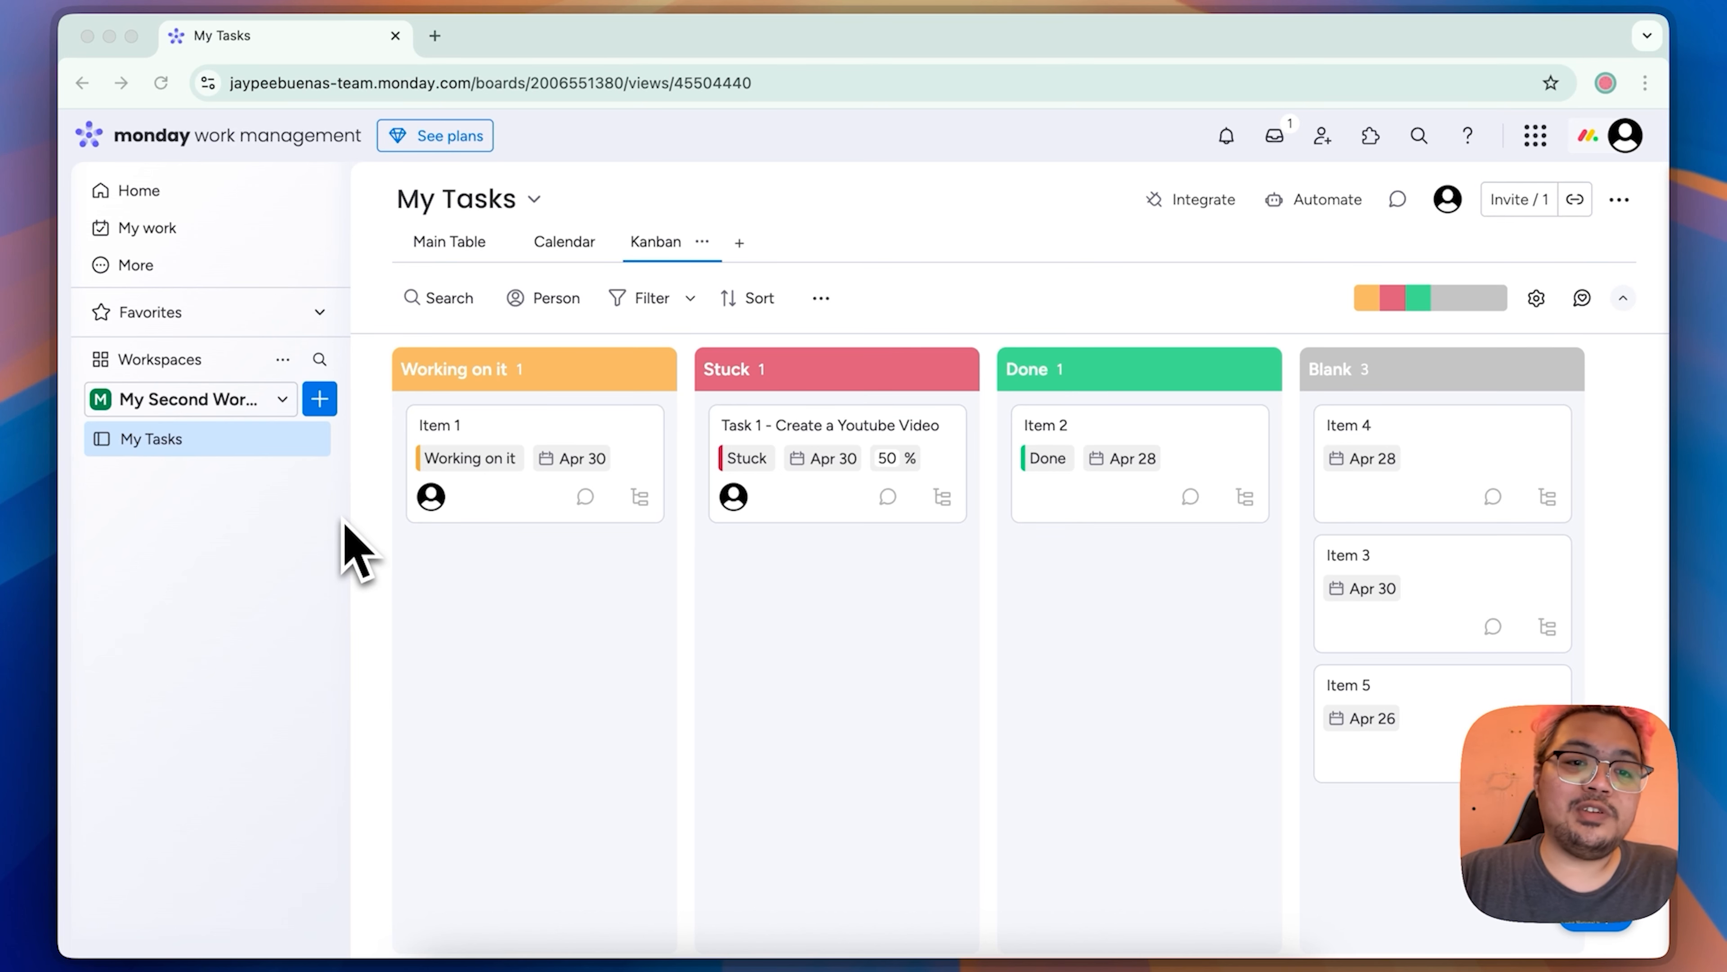
Step: Create a private dashboard named Primary Dashboard in the workspace
click(325, 407)
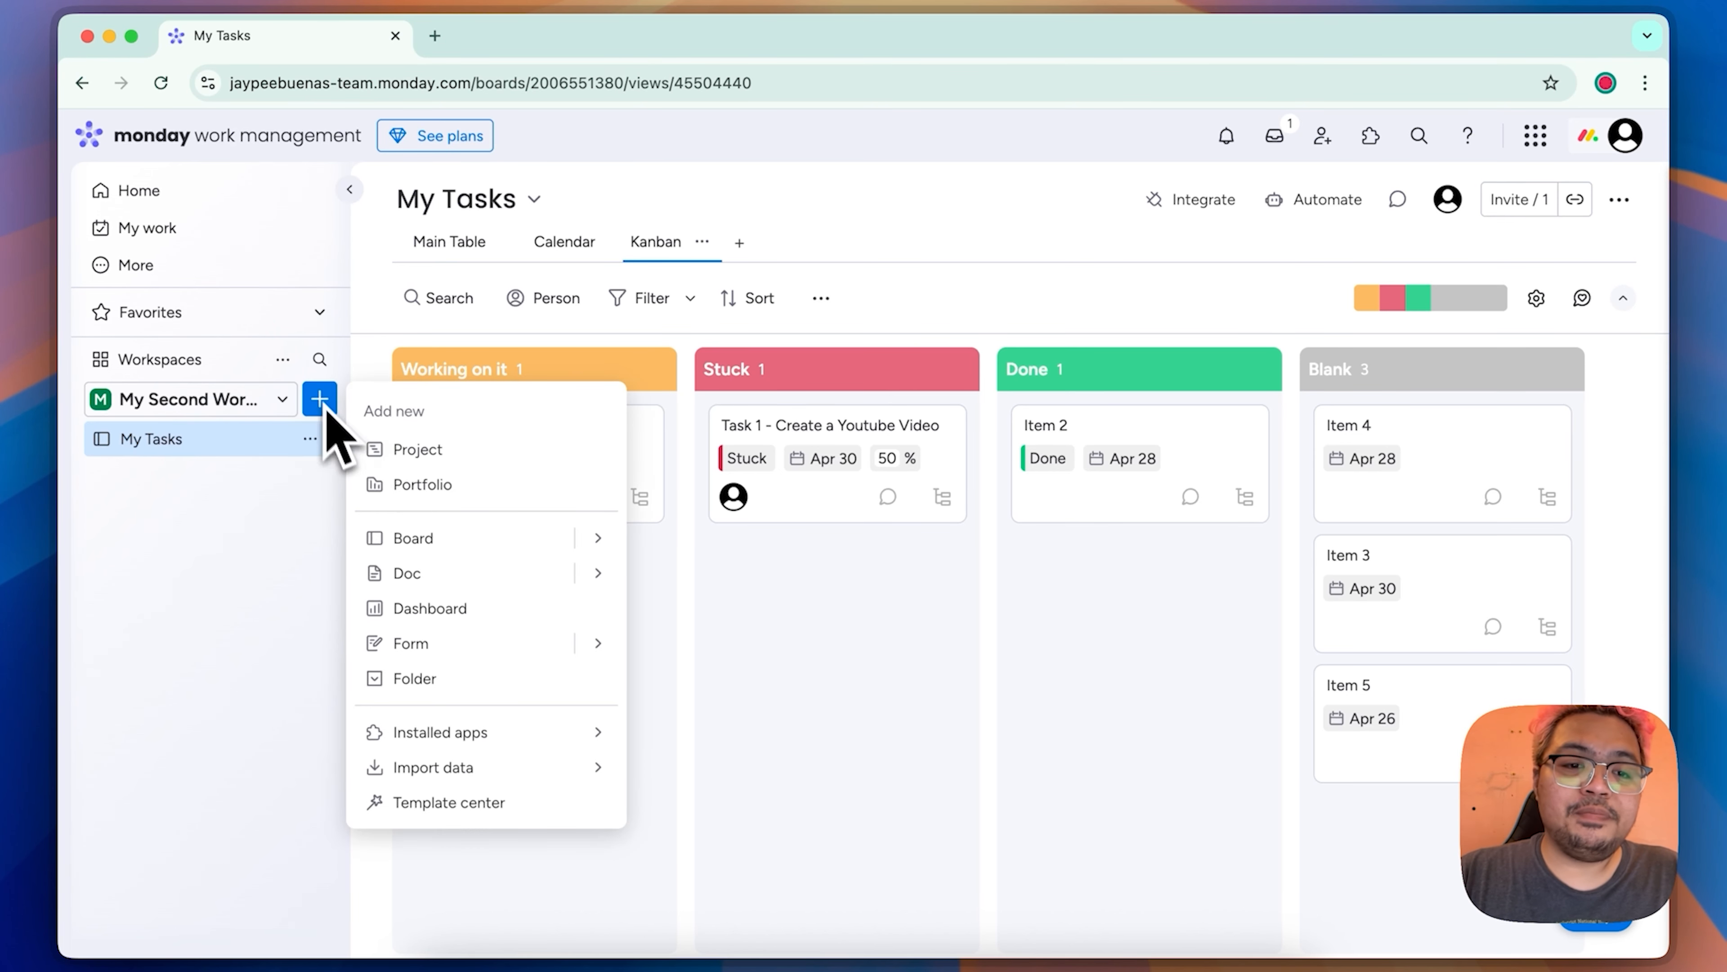
click(428, 608)
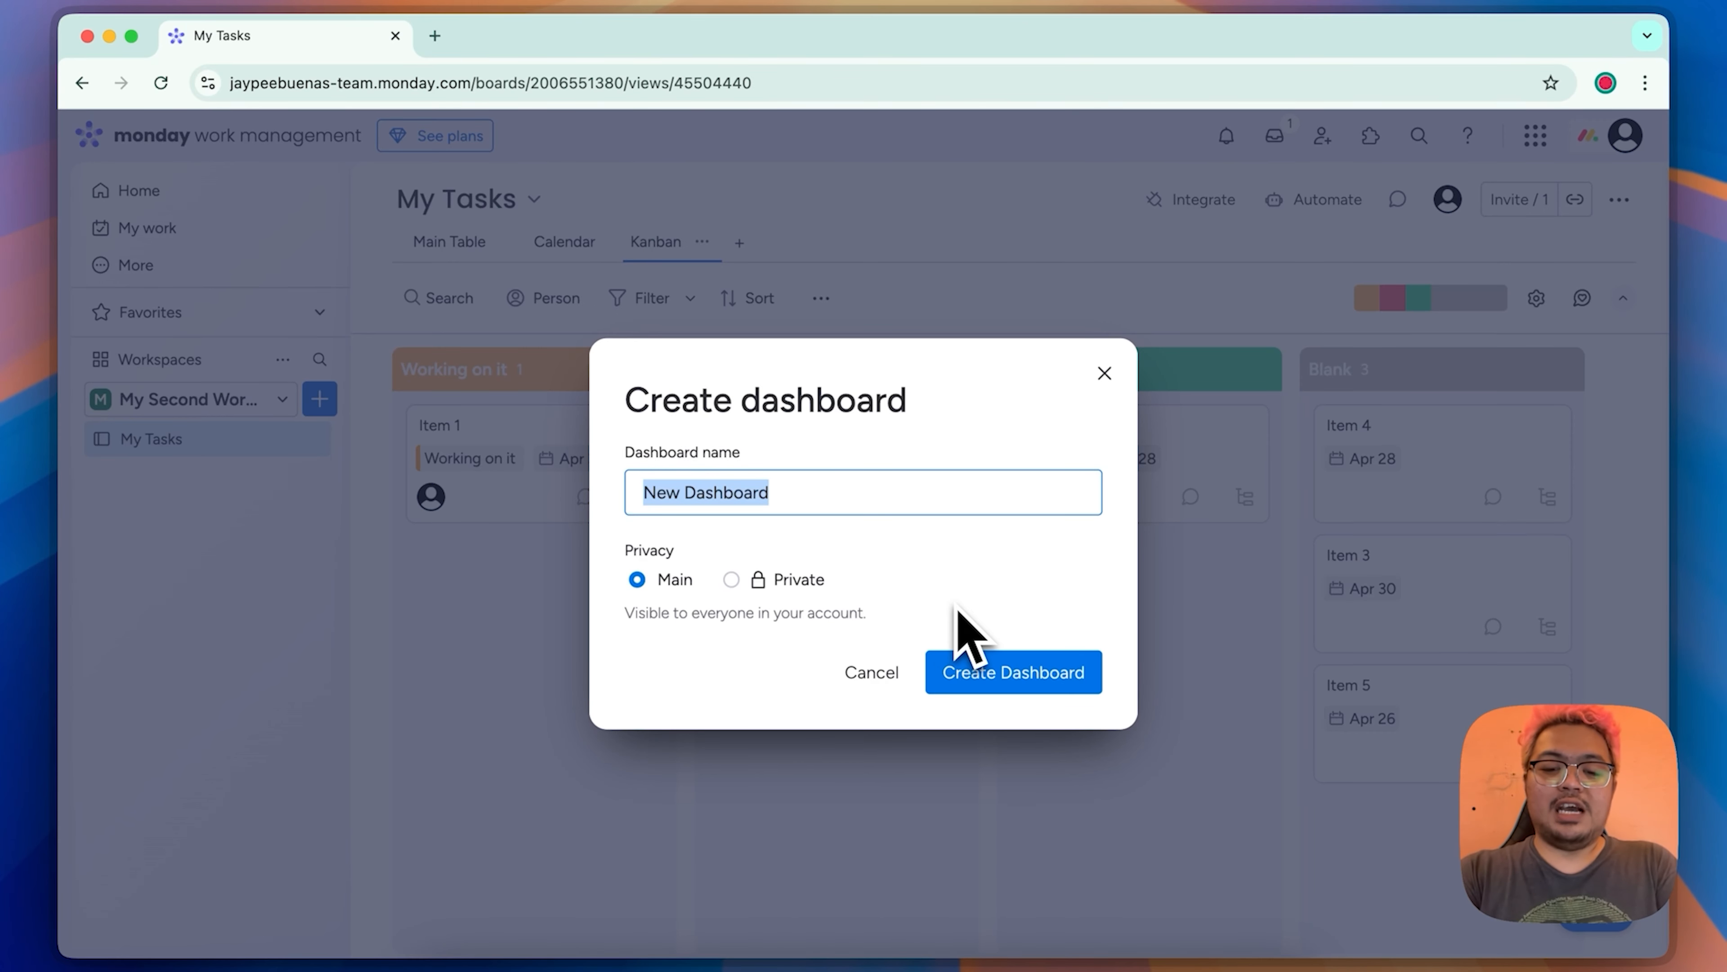
text(Primary)
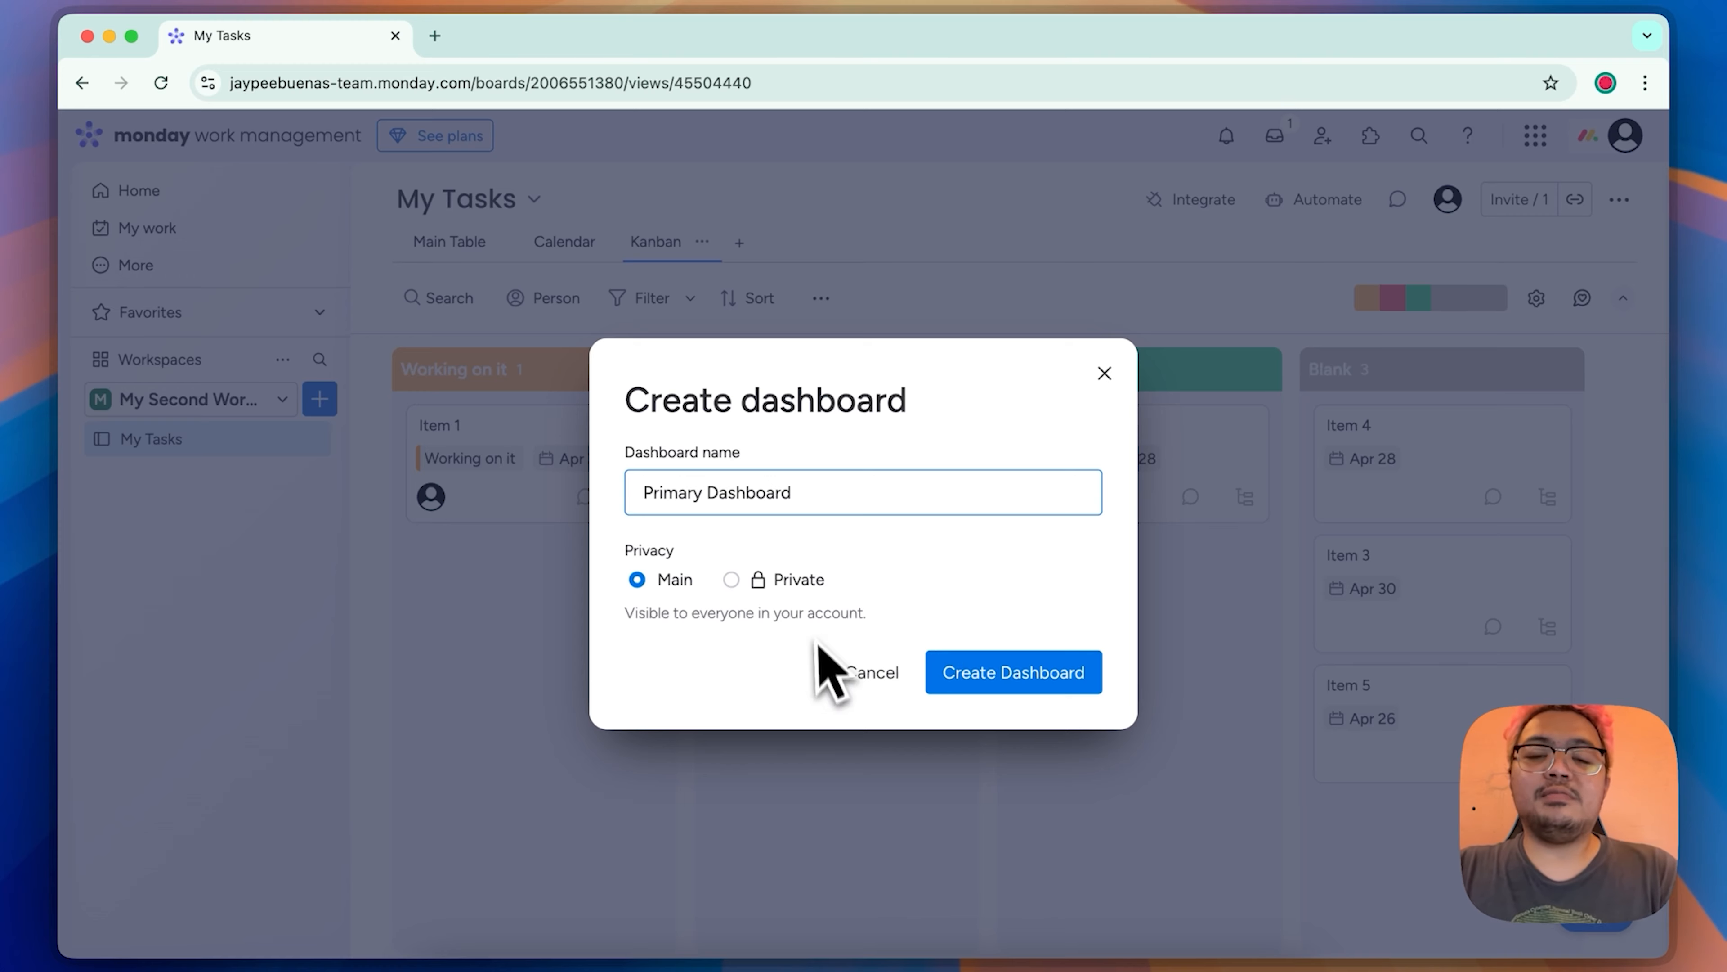
click(753, 589)
click(1051, 681)
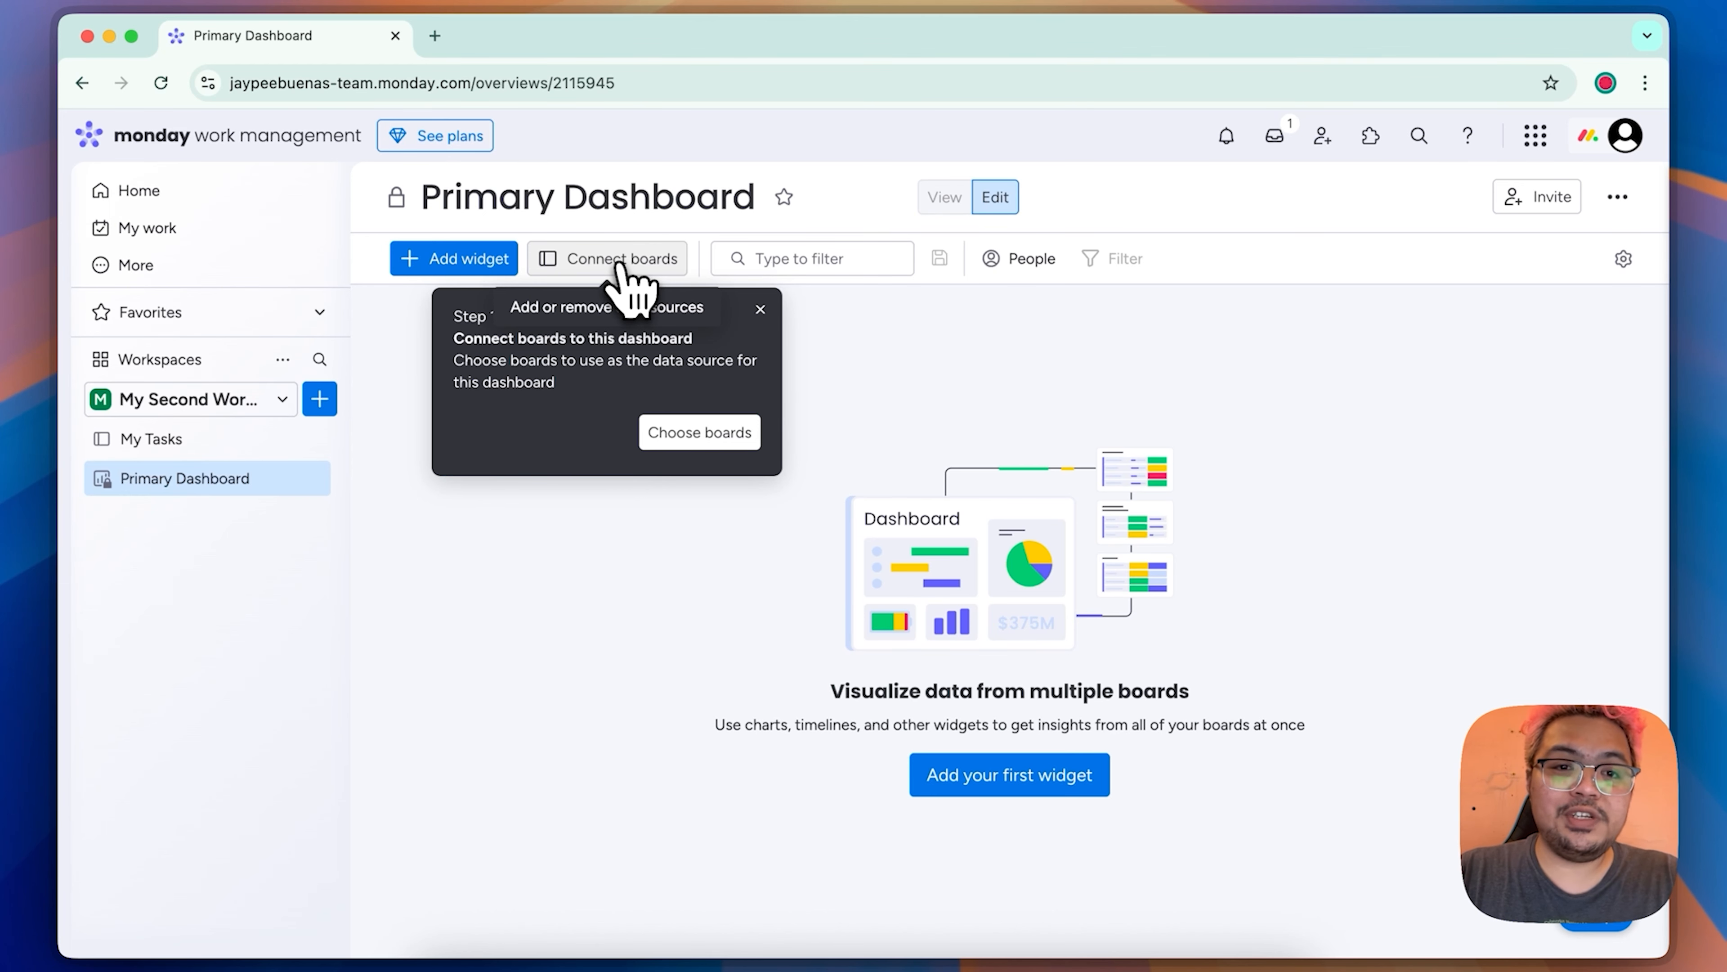
Step: Connect the My Tasks board from My Second Workspace to the dashboard as its data source
click(620, 264)
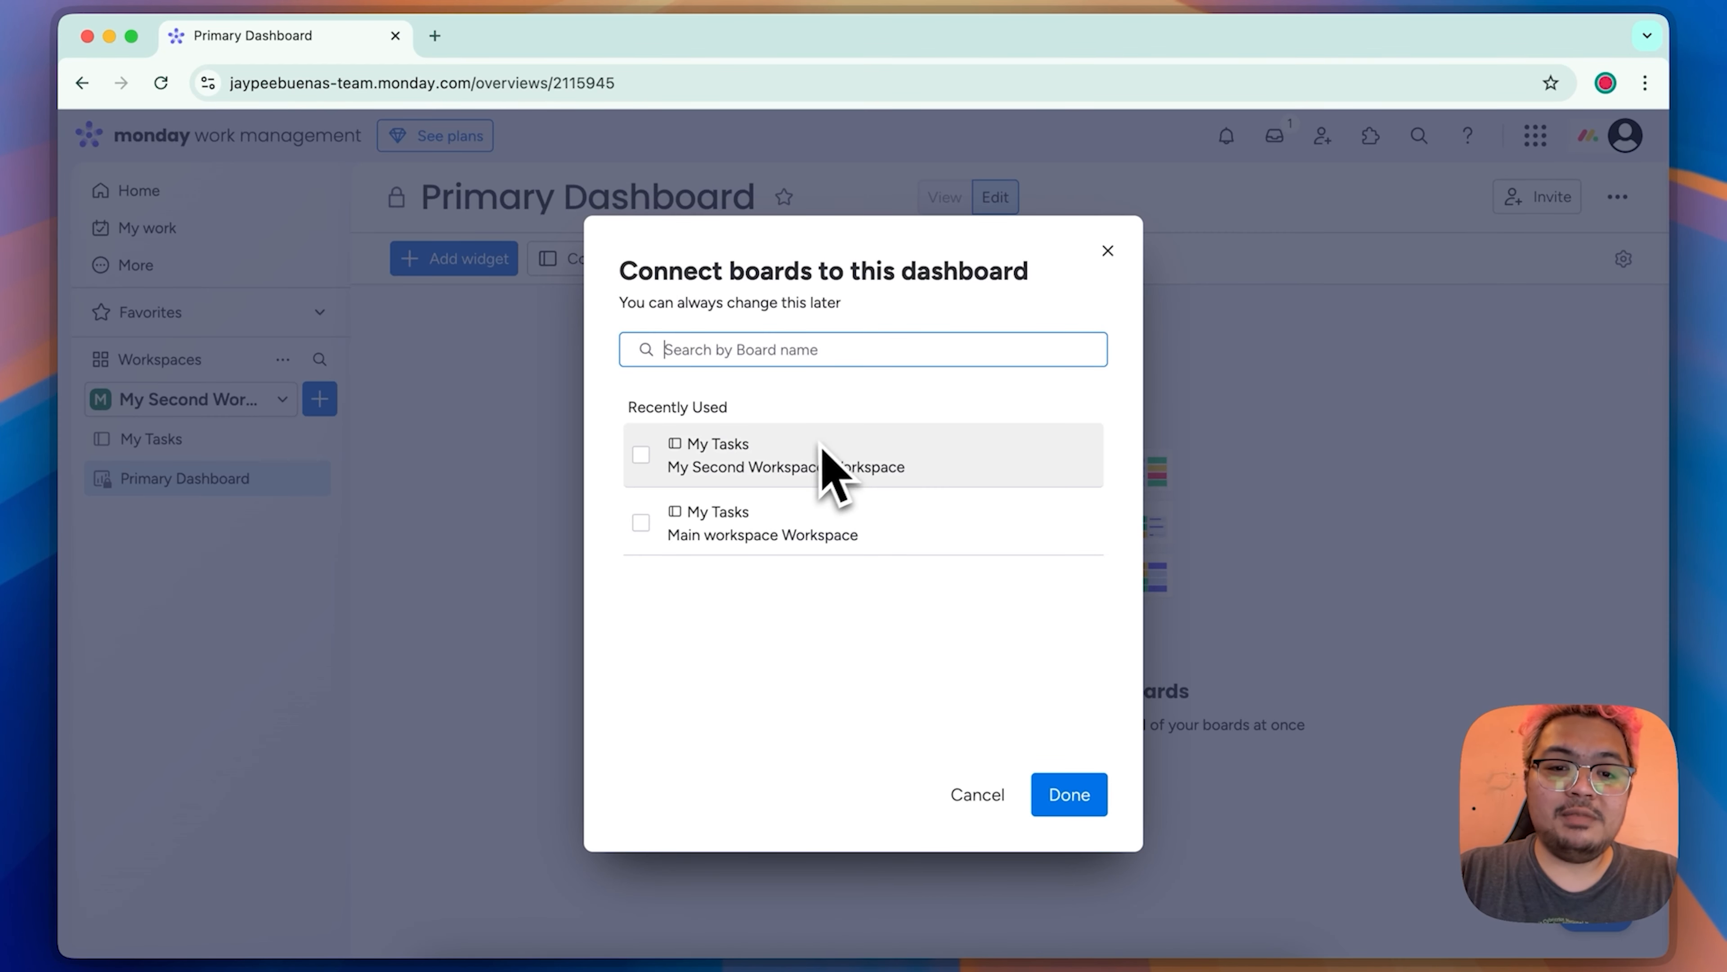
click(640, 454)
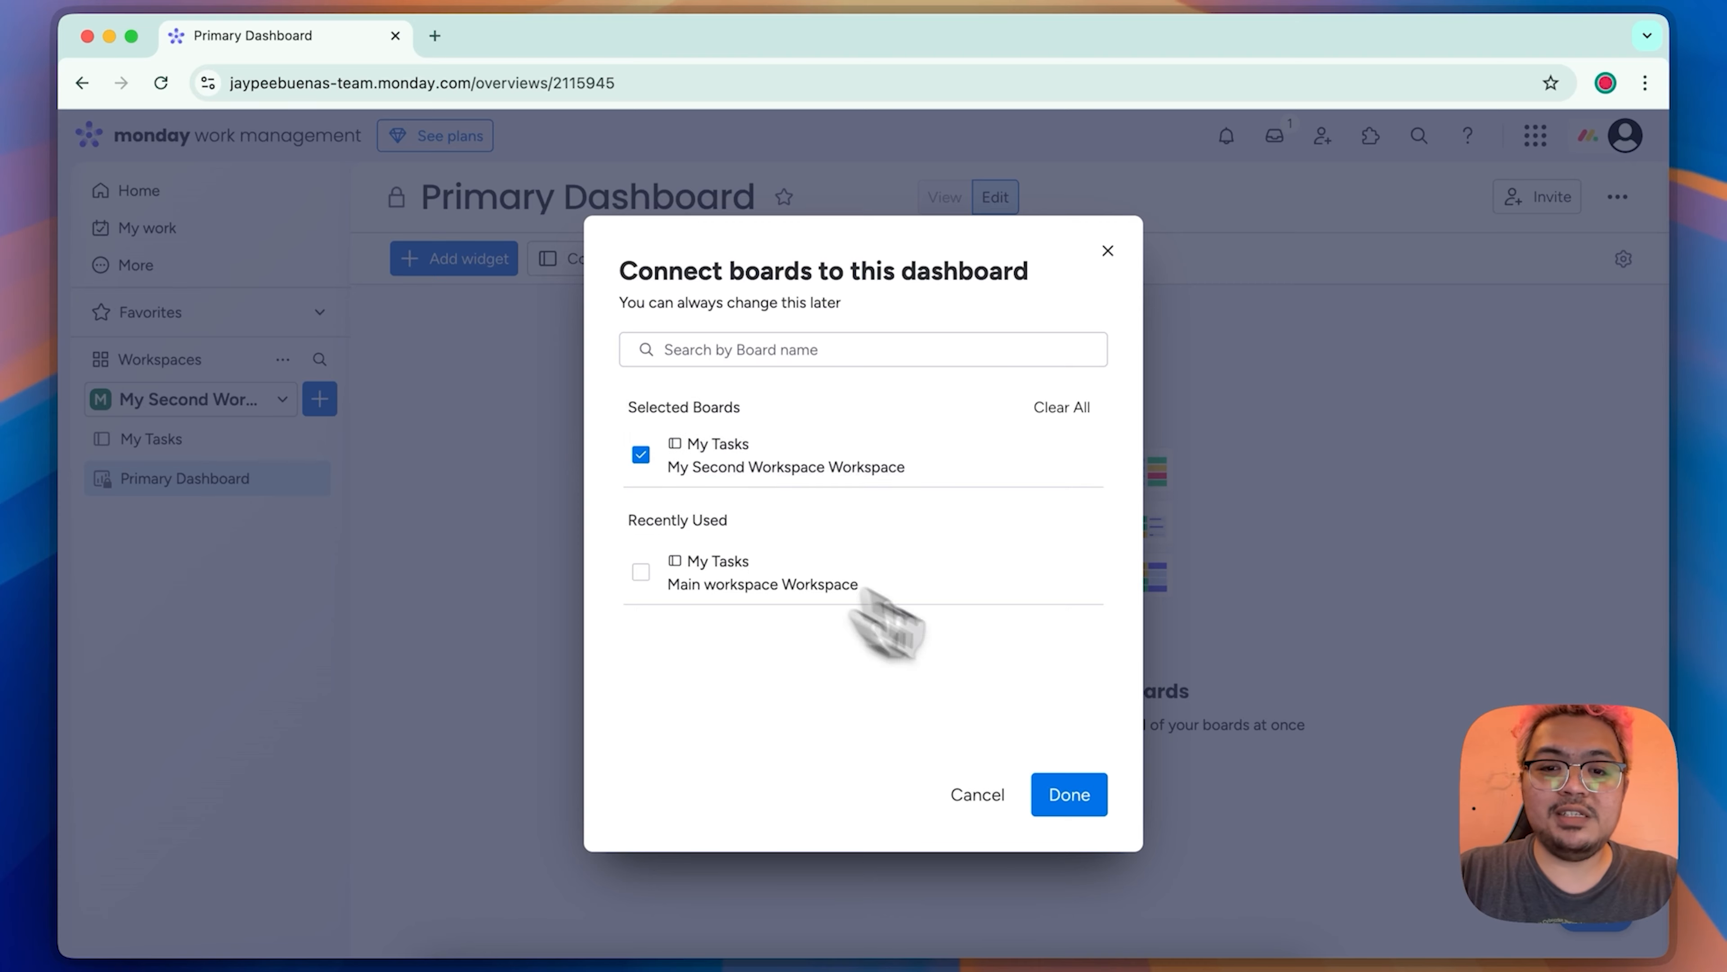
click(1069, 794)
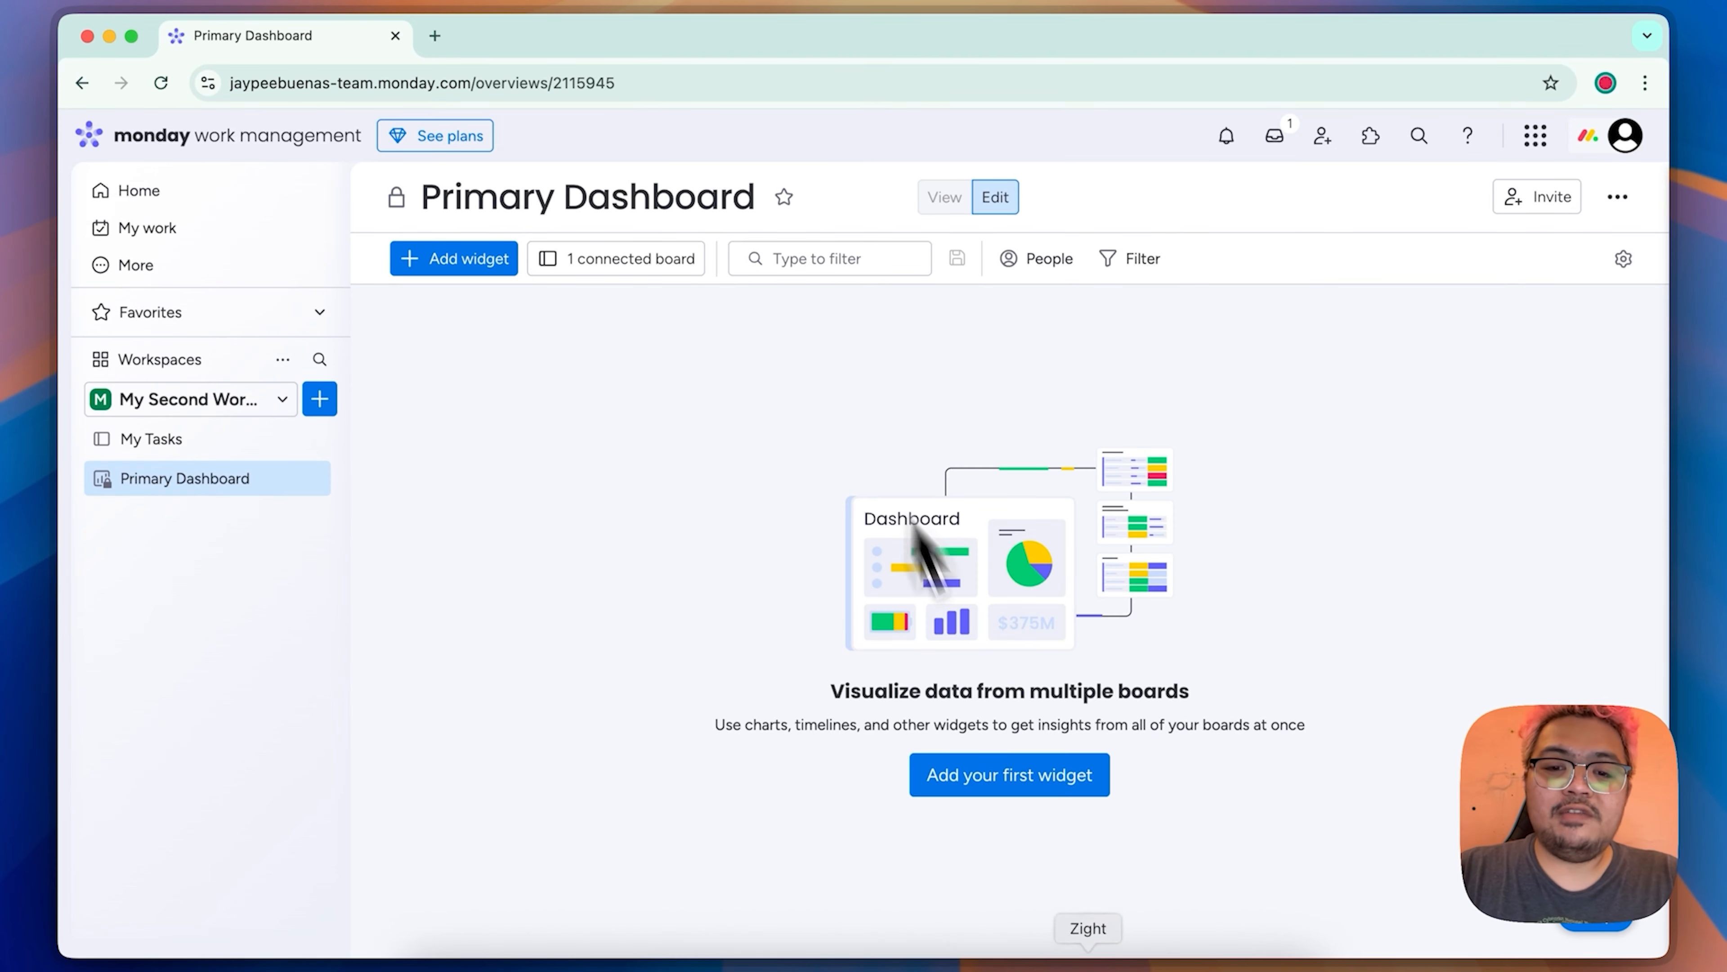
Step: Add a Chart widget to the dashboard and change its chart type to a pie chart
click(1050, 788)
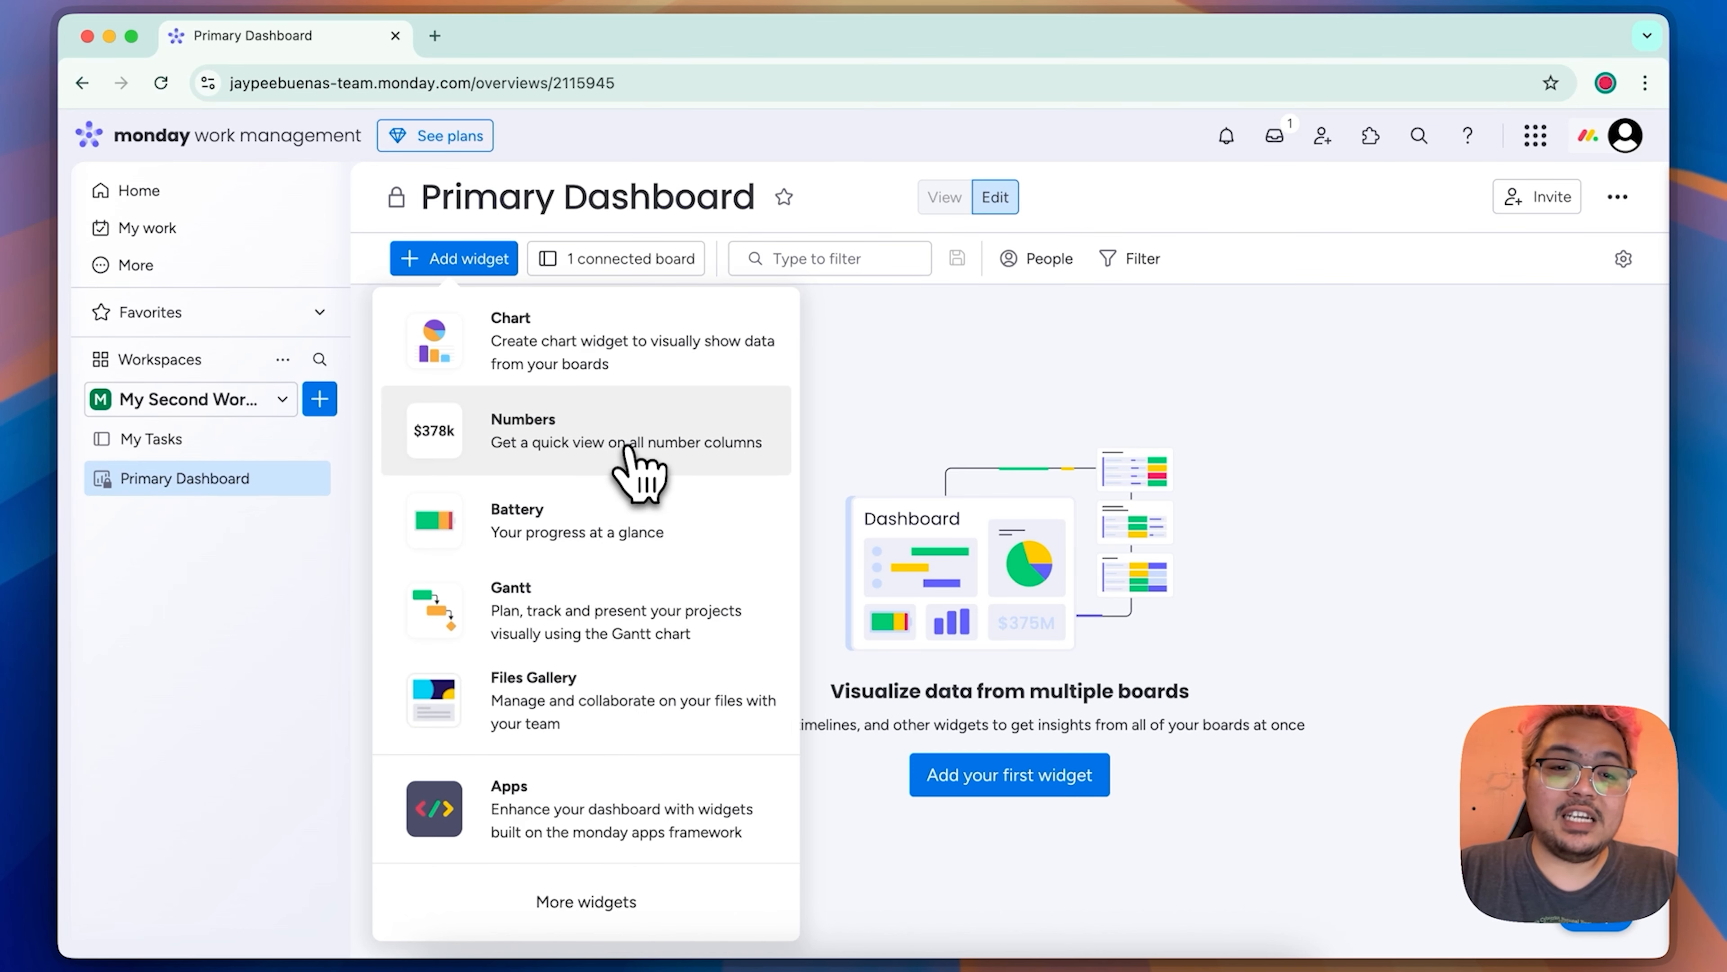
click(622, 360)
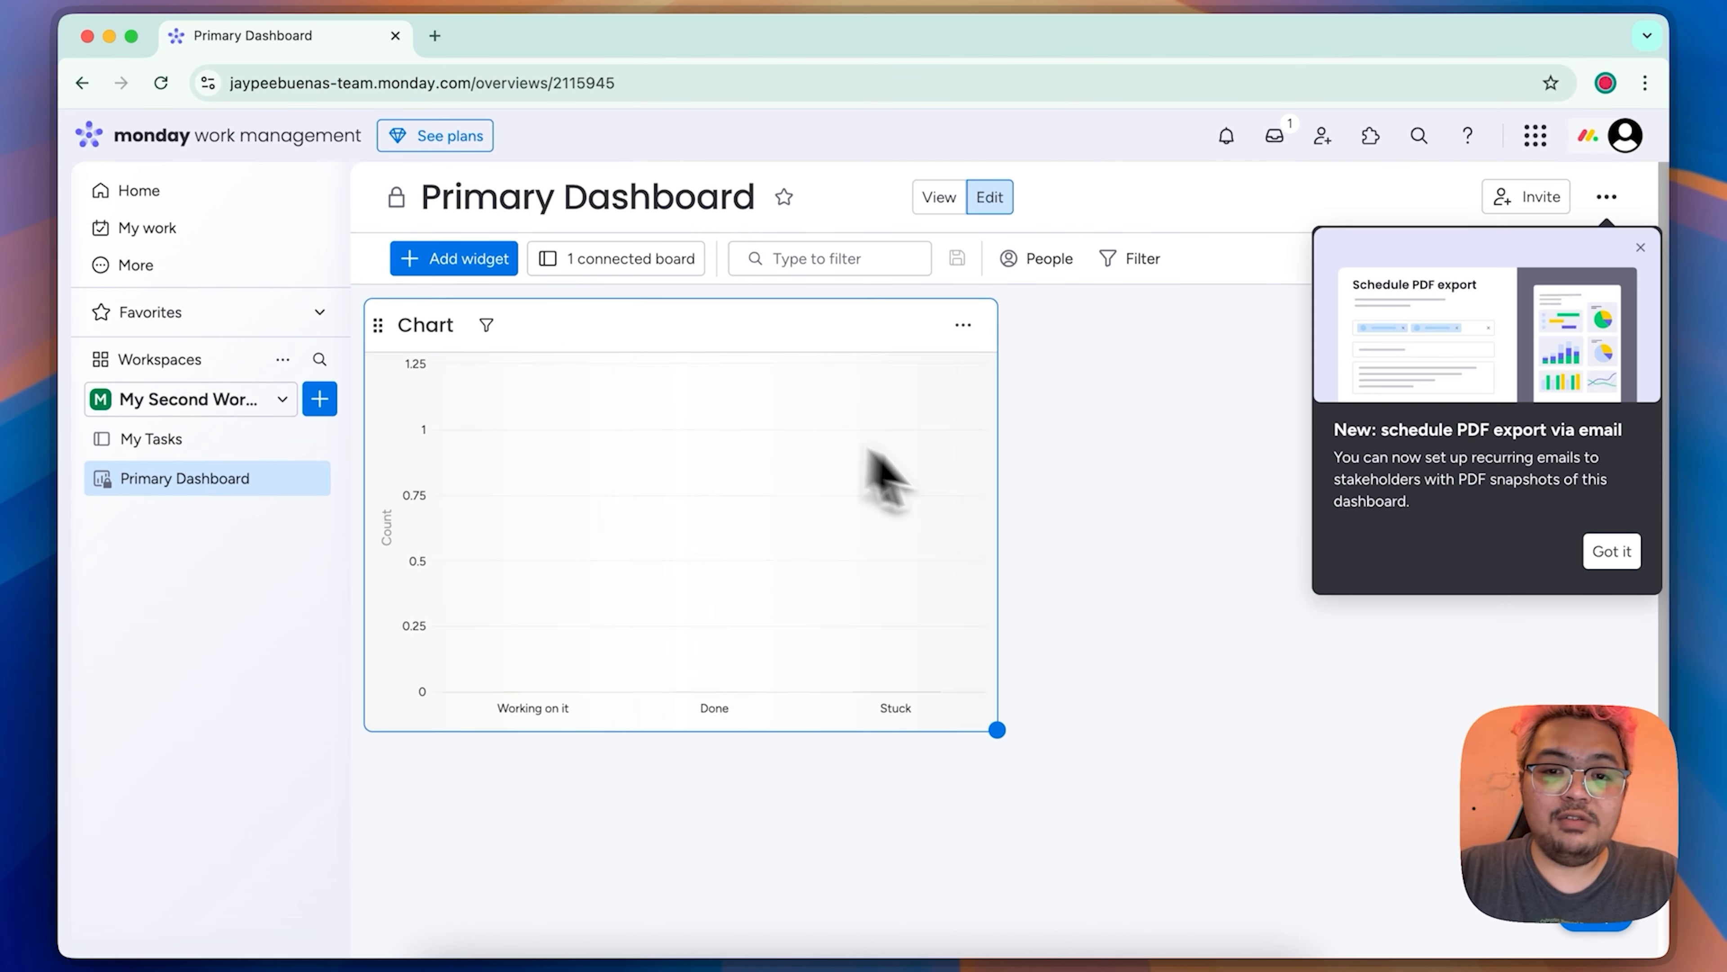
click(963, 325)
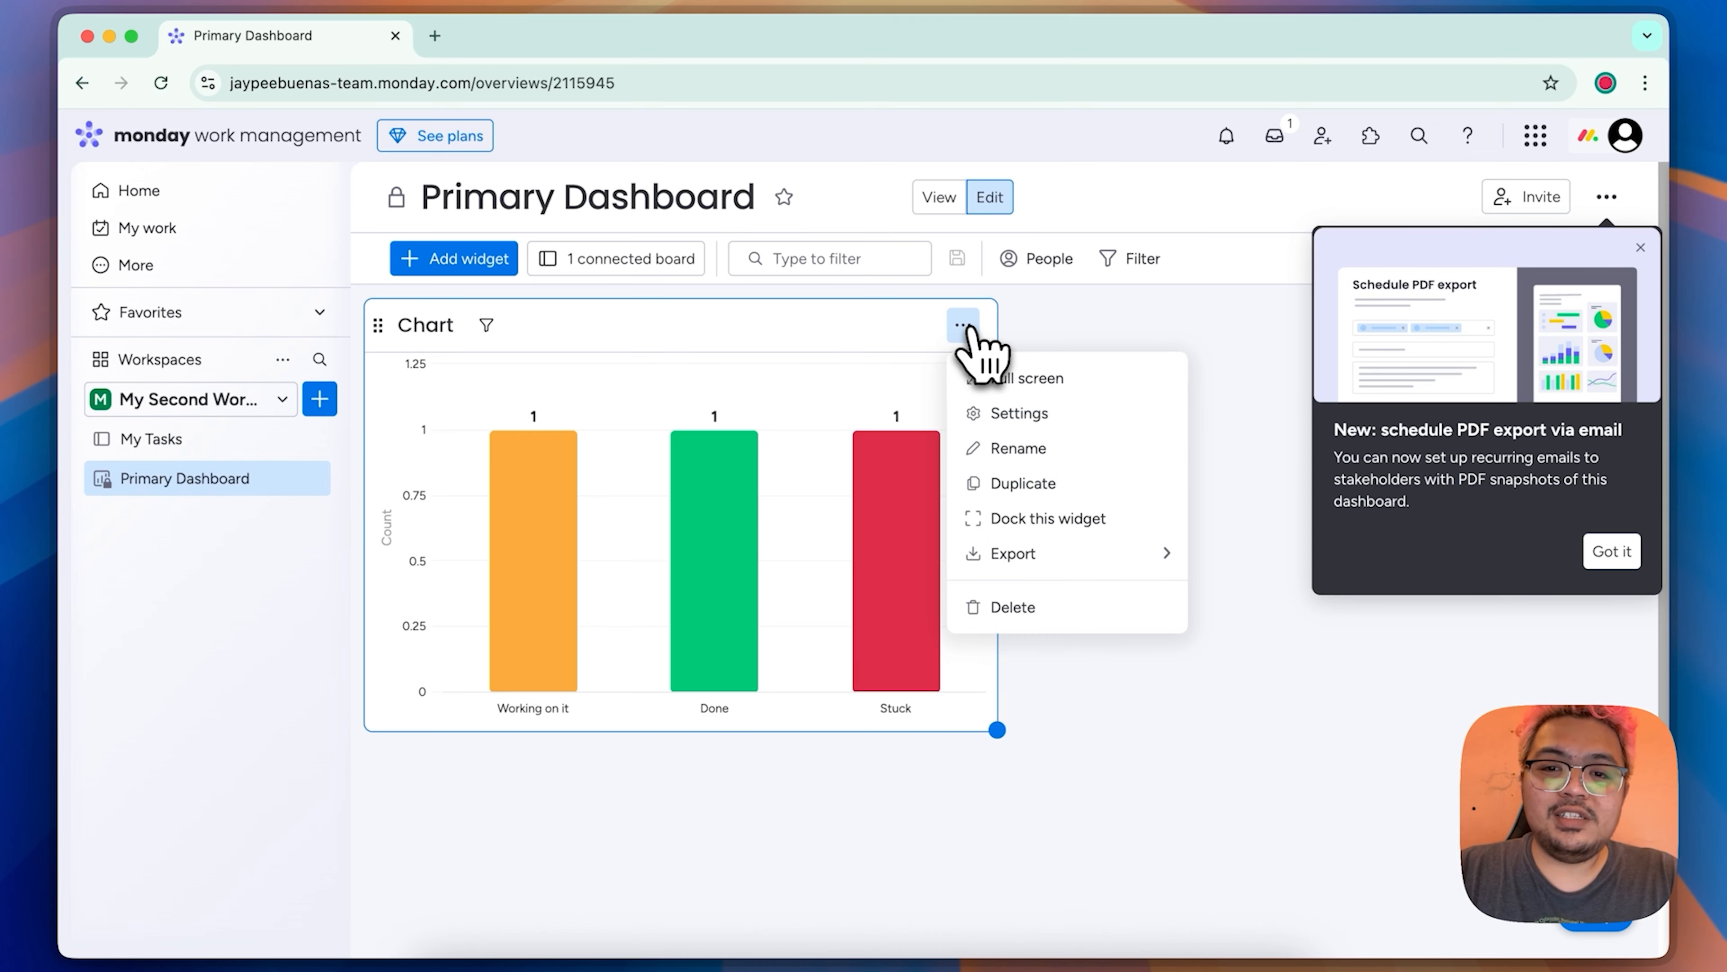
click(1047, 416)
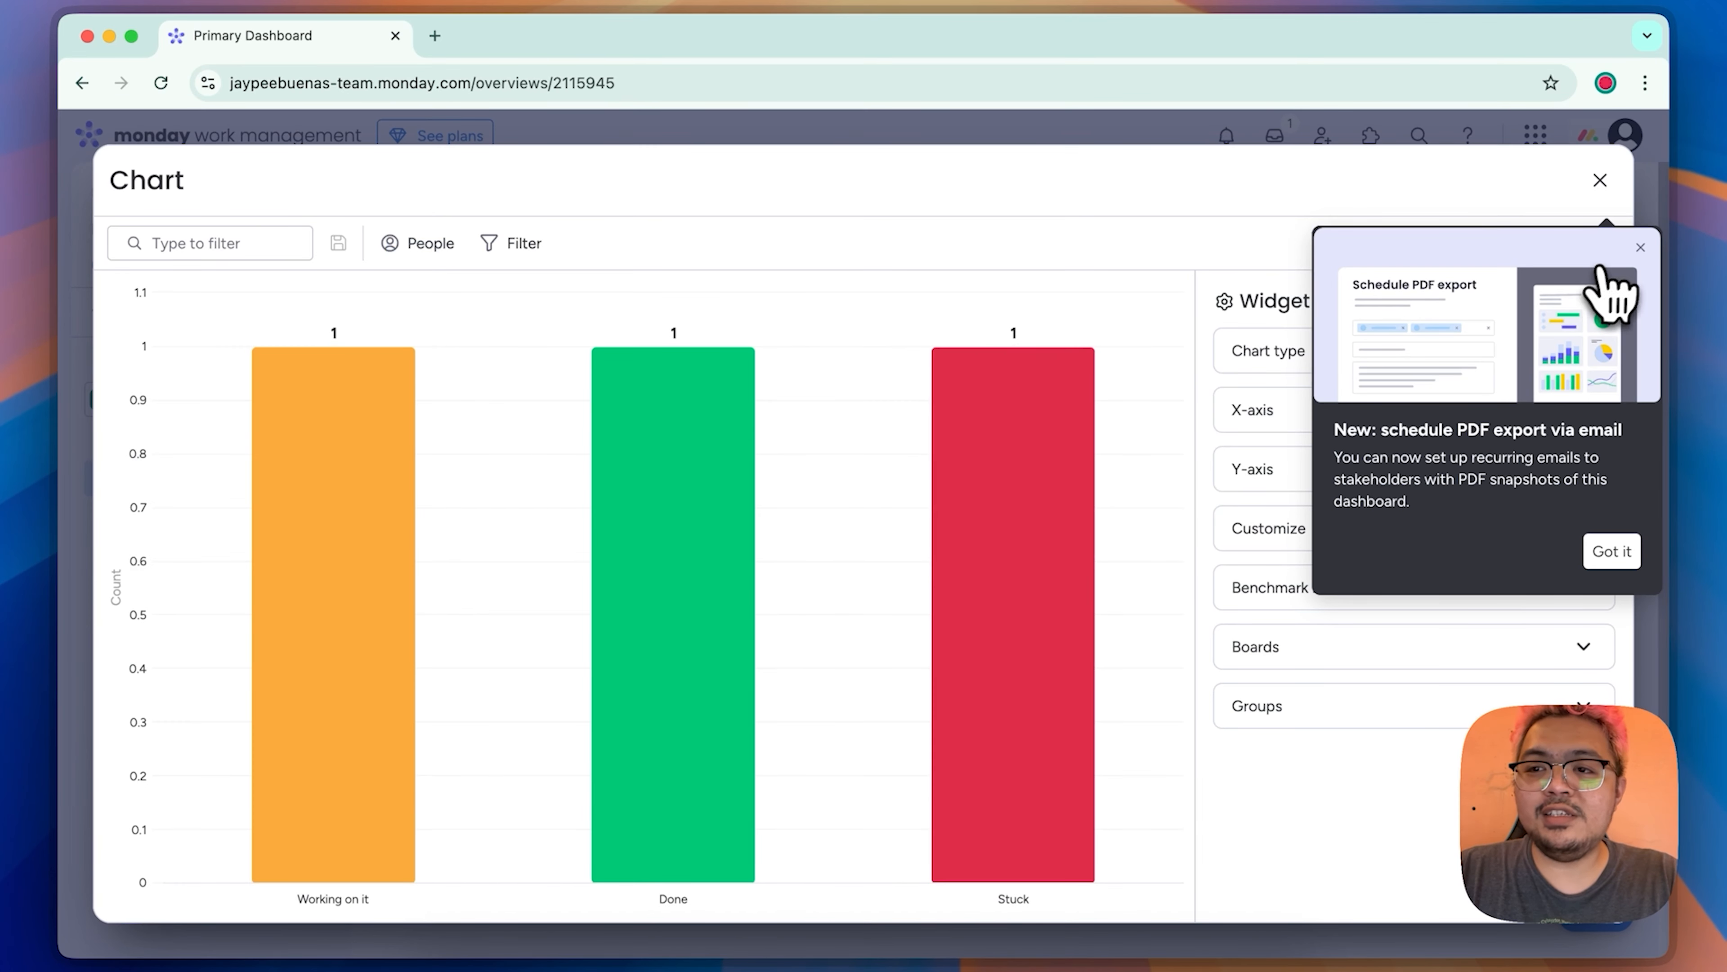
click(1640, 248)
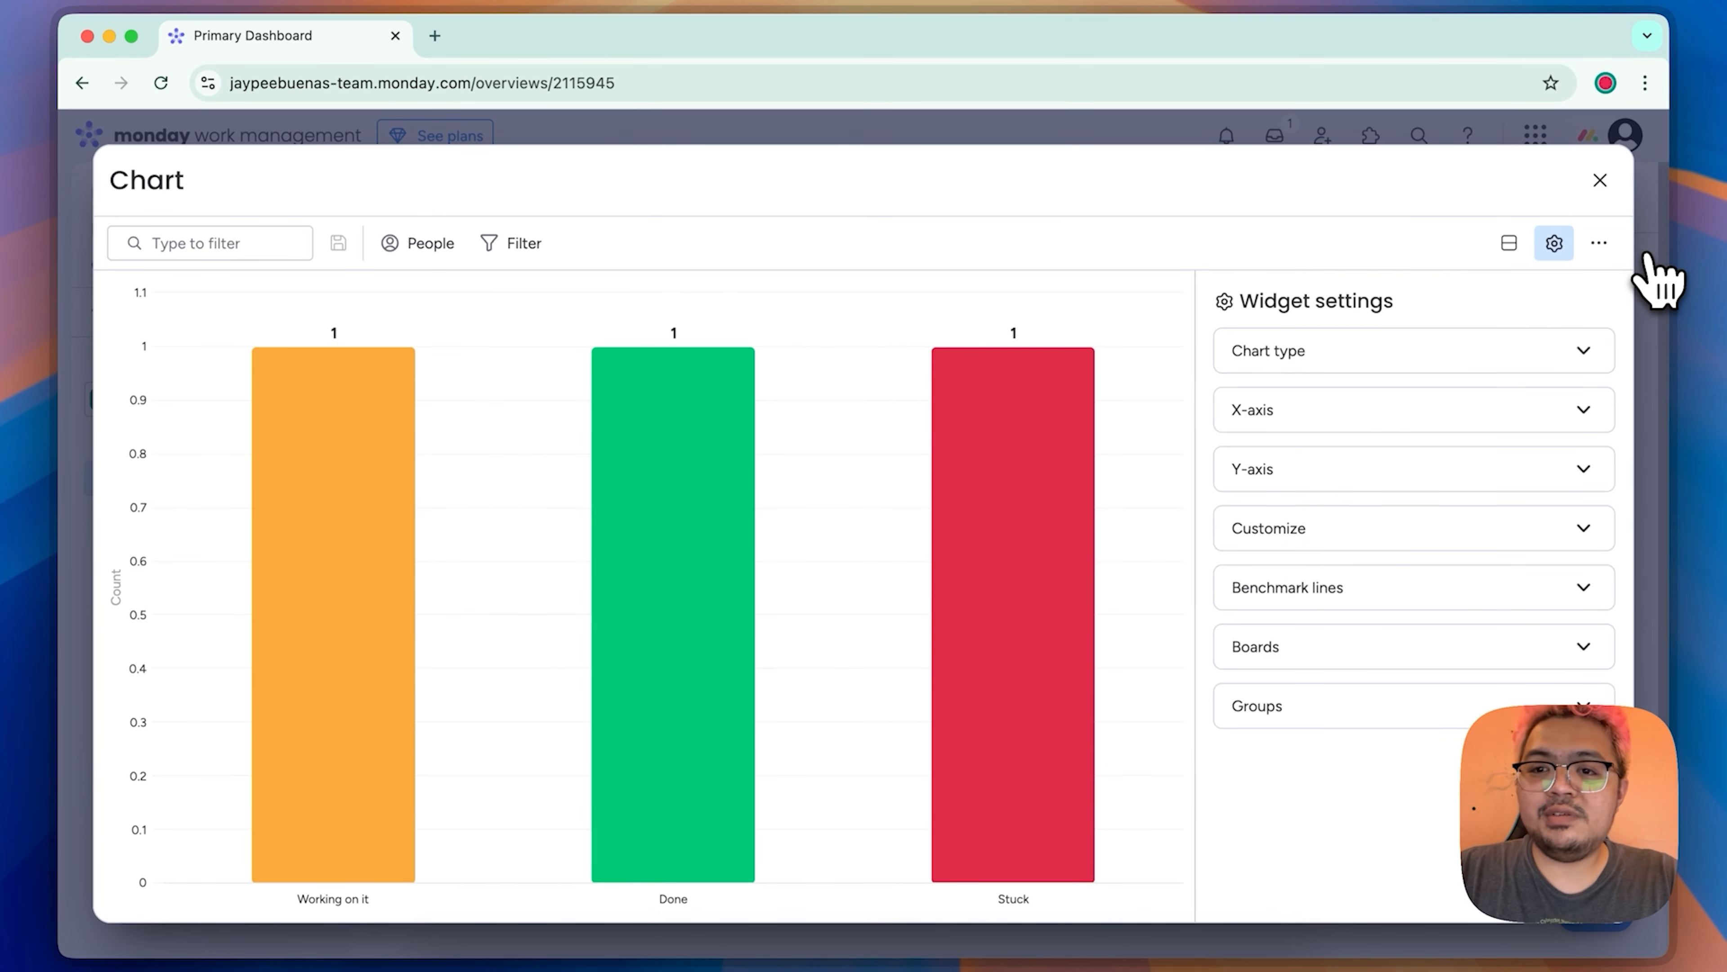
click(1433, 362)
click(1423, 407)
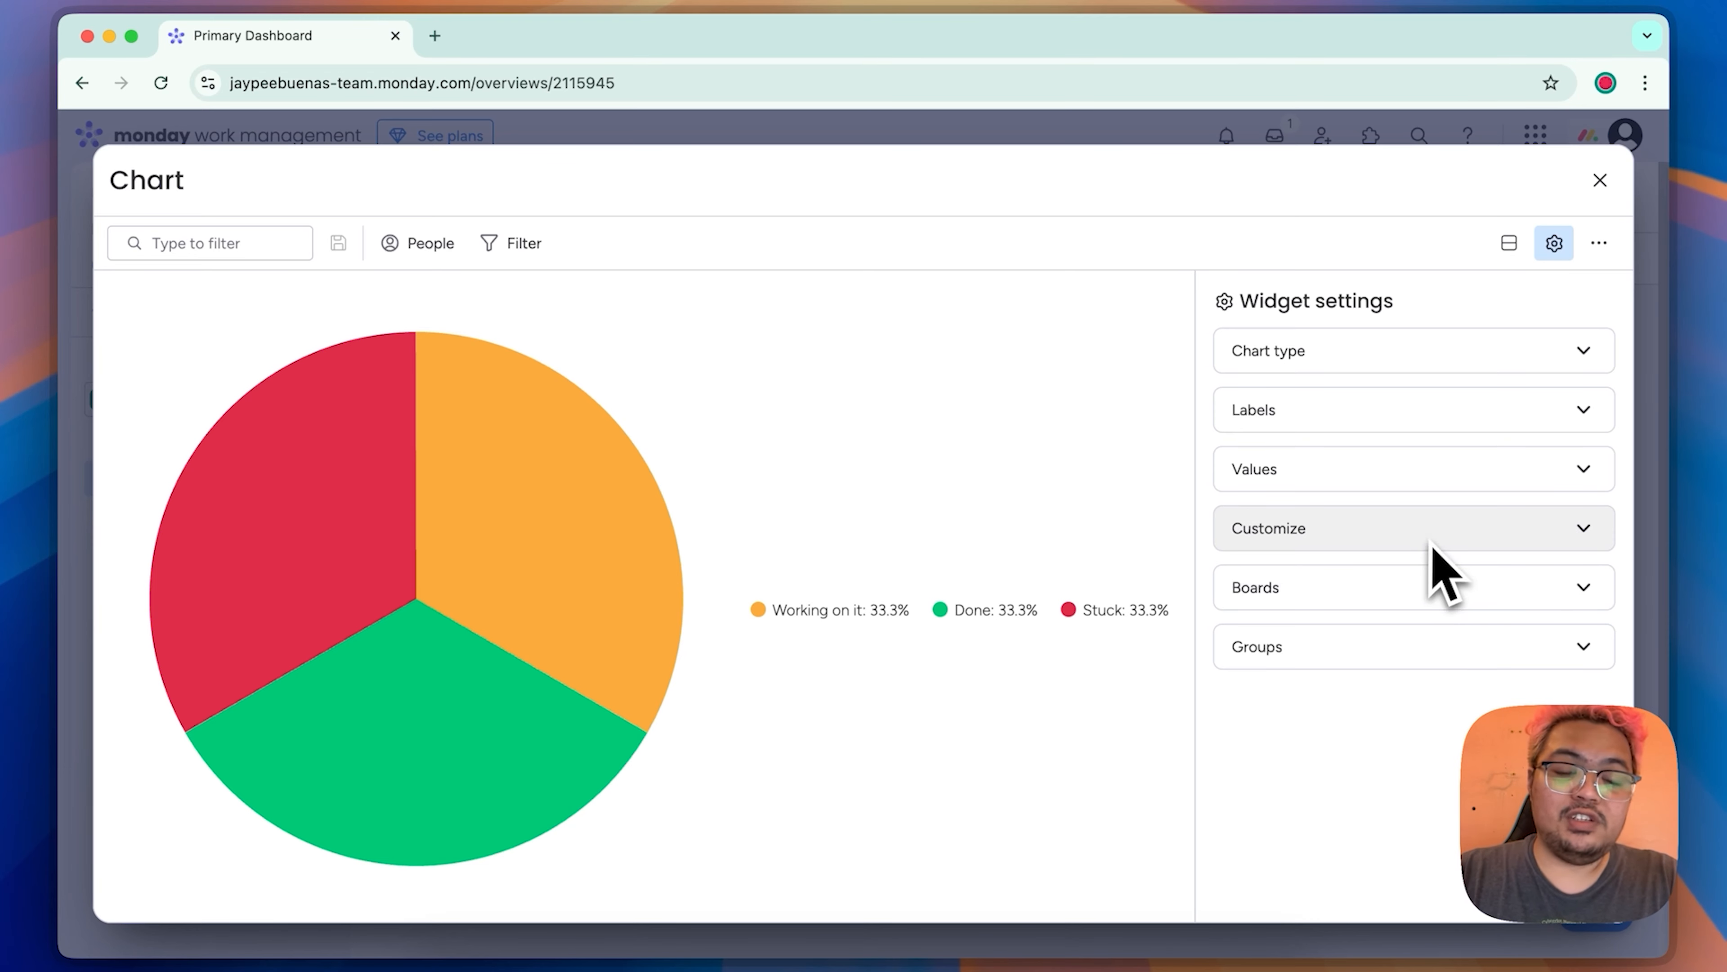
Step: Check the Chart widget's Boards setting and return to the dashboard
click(1416, 590)
click(1415, 589)
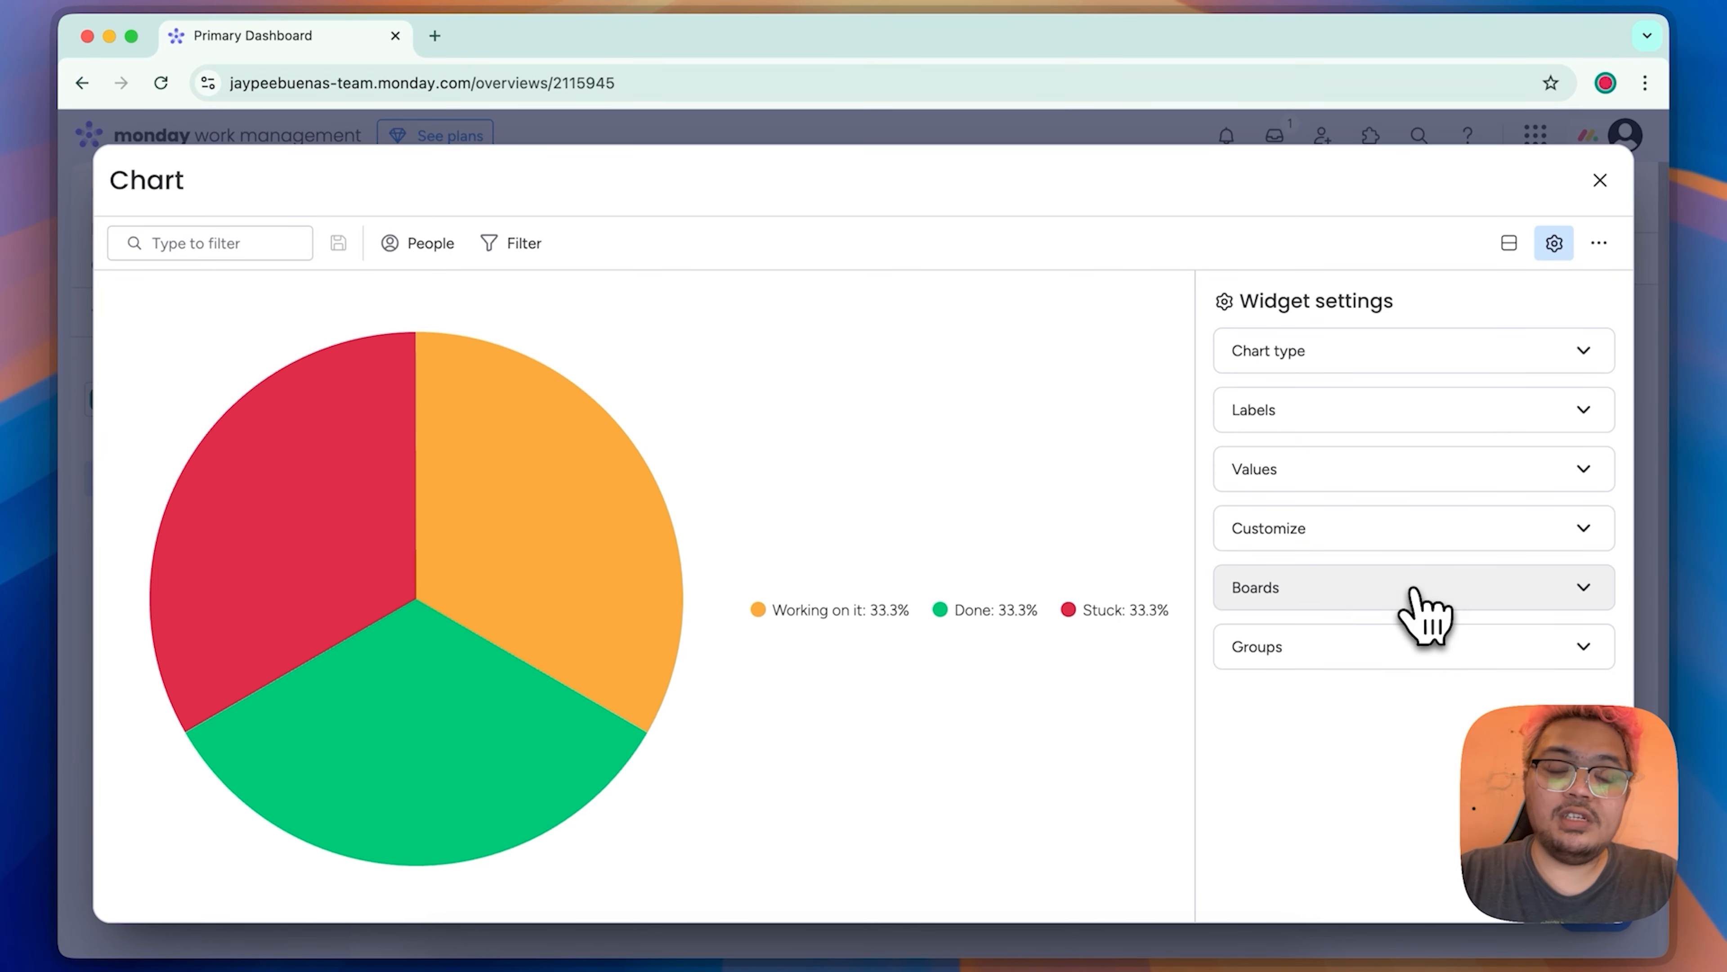
click(1600, 181)
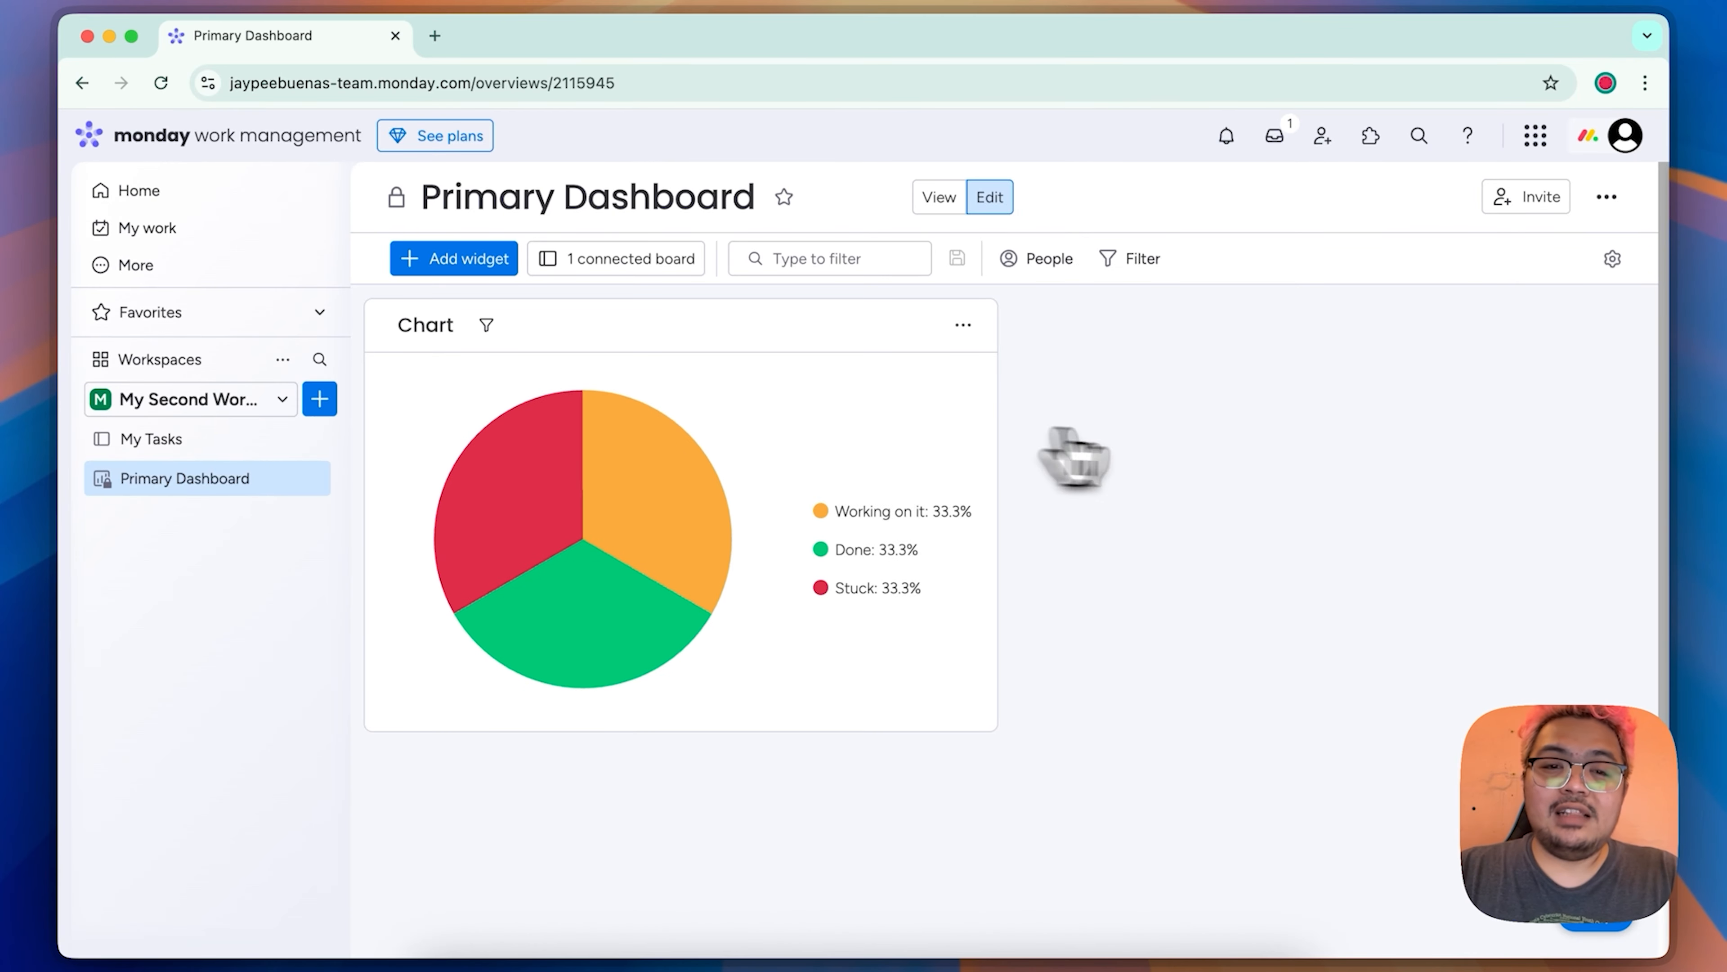
Step: Add a numbers widget beside the pie chart on the dashboard and title it Number of Tasks
click(488, 262)
click(598, 428)
click(1085, 332)
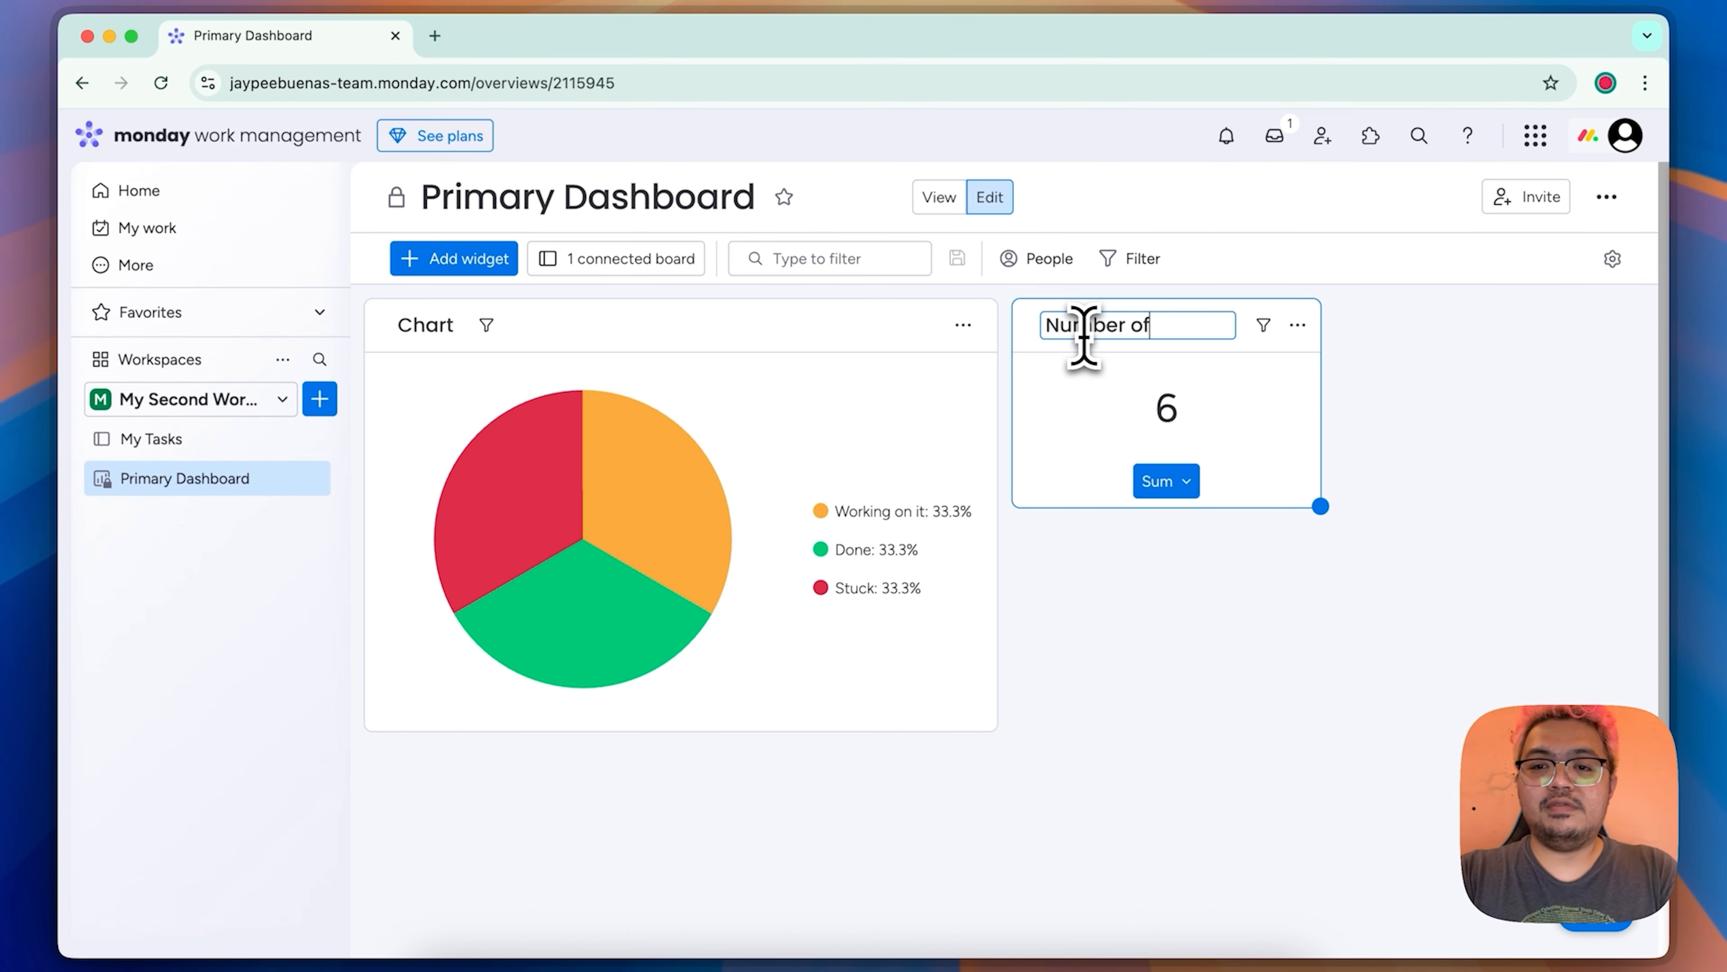
text(Number of Tasks)
click(1409, 559)
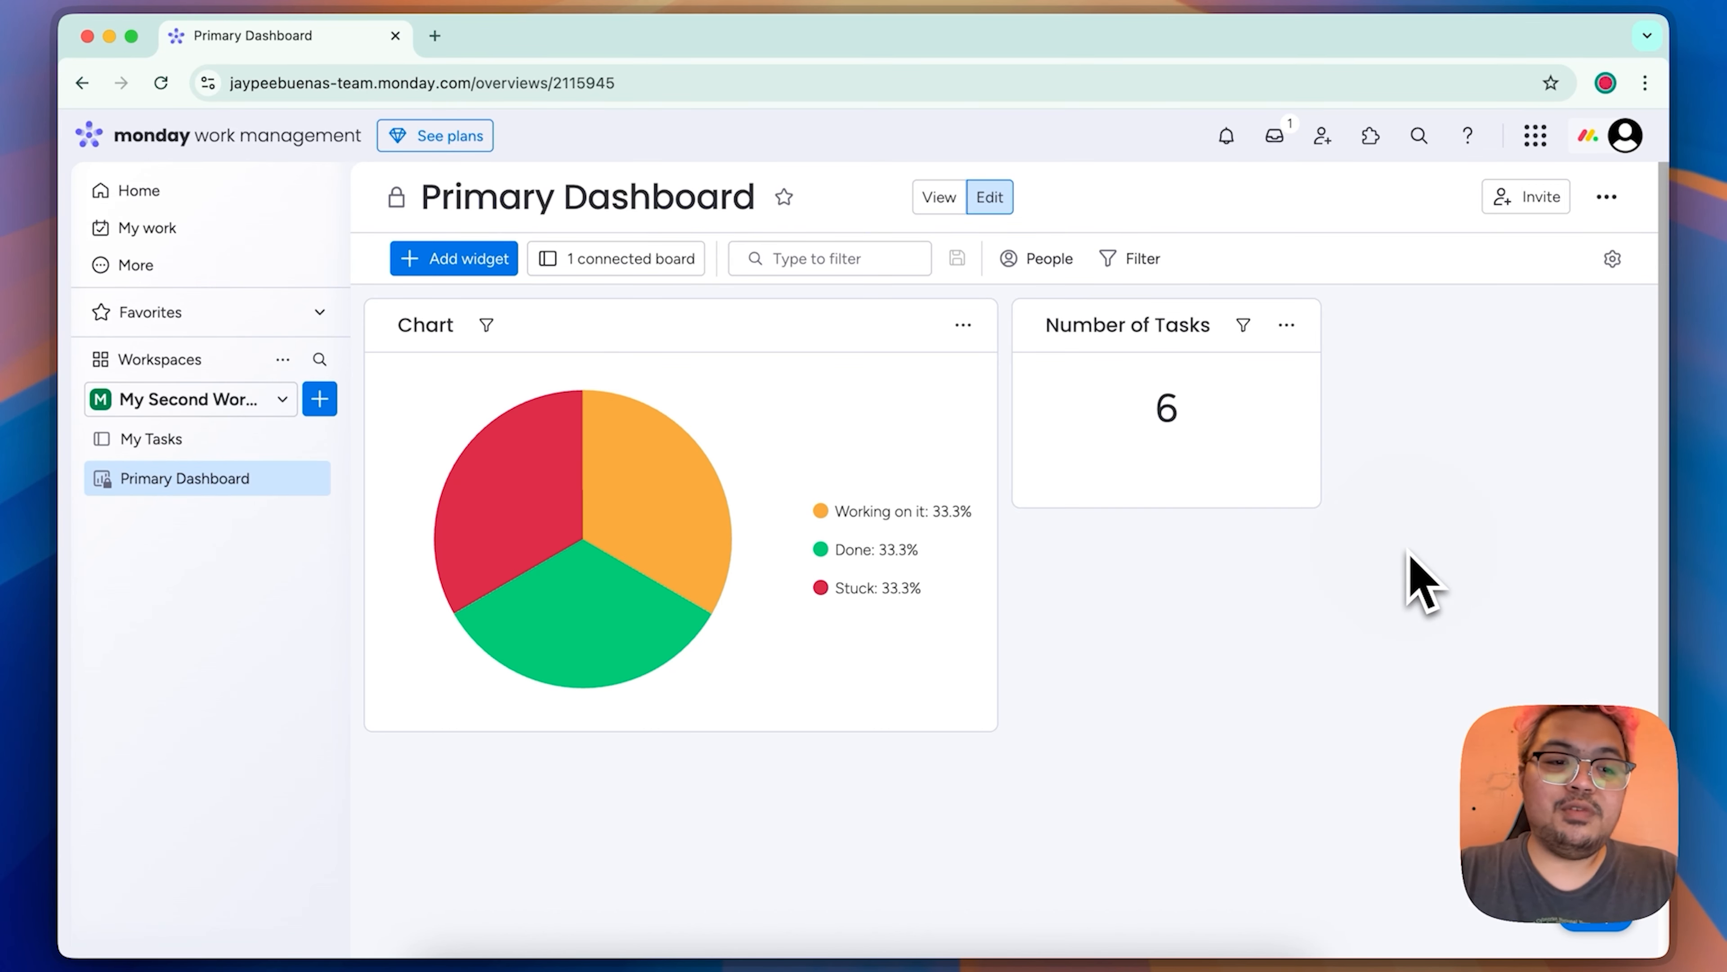
Step: Filter the Number of Tasks widget to items whose Status color is Stuck, and save the filter
click(1243, 325)
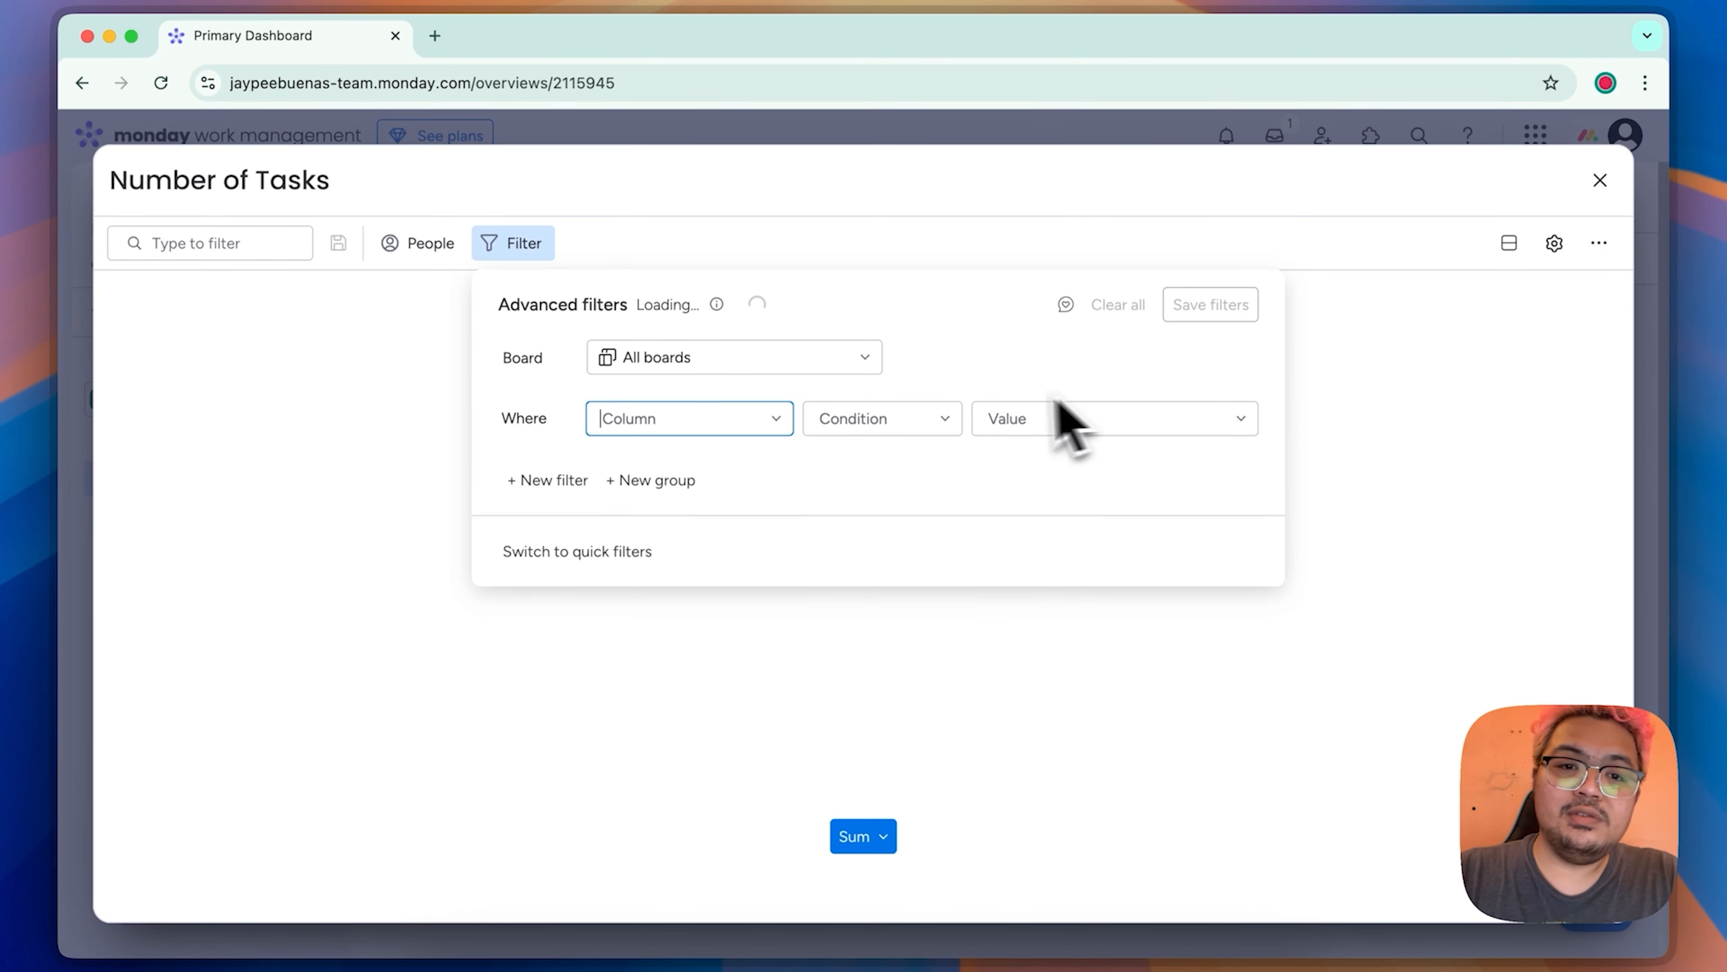
click(751, 425)
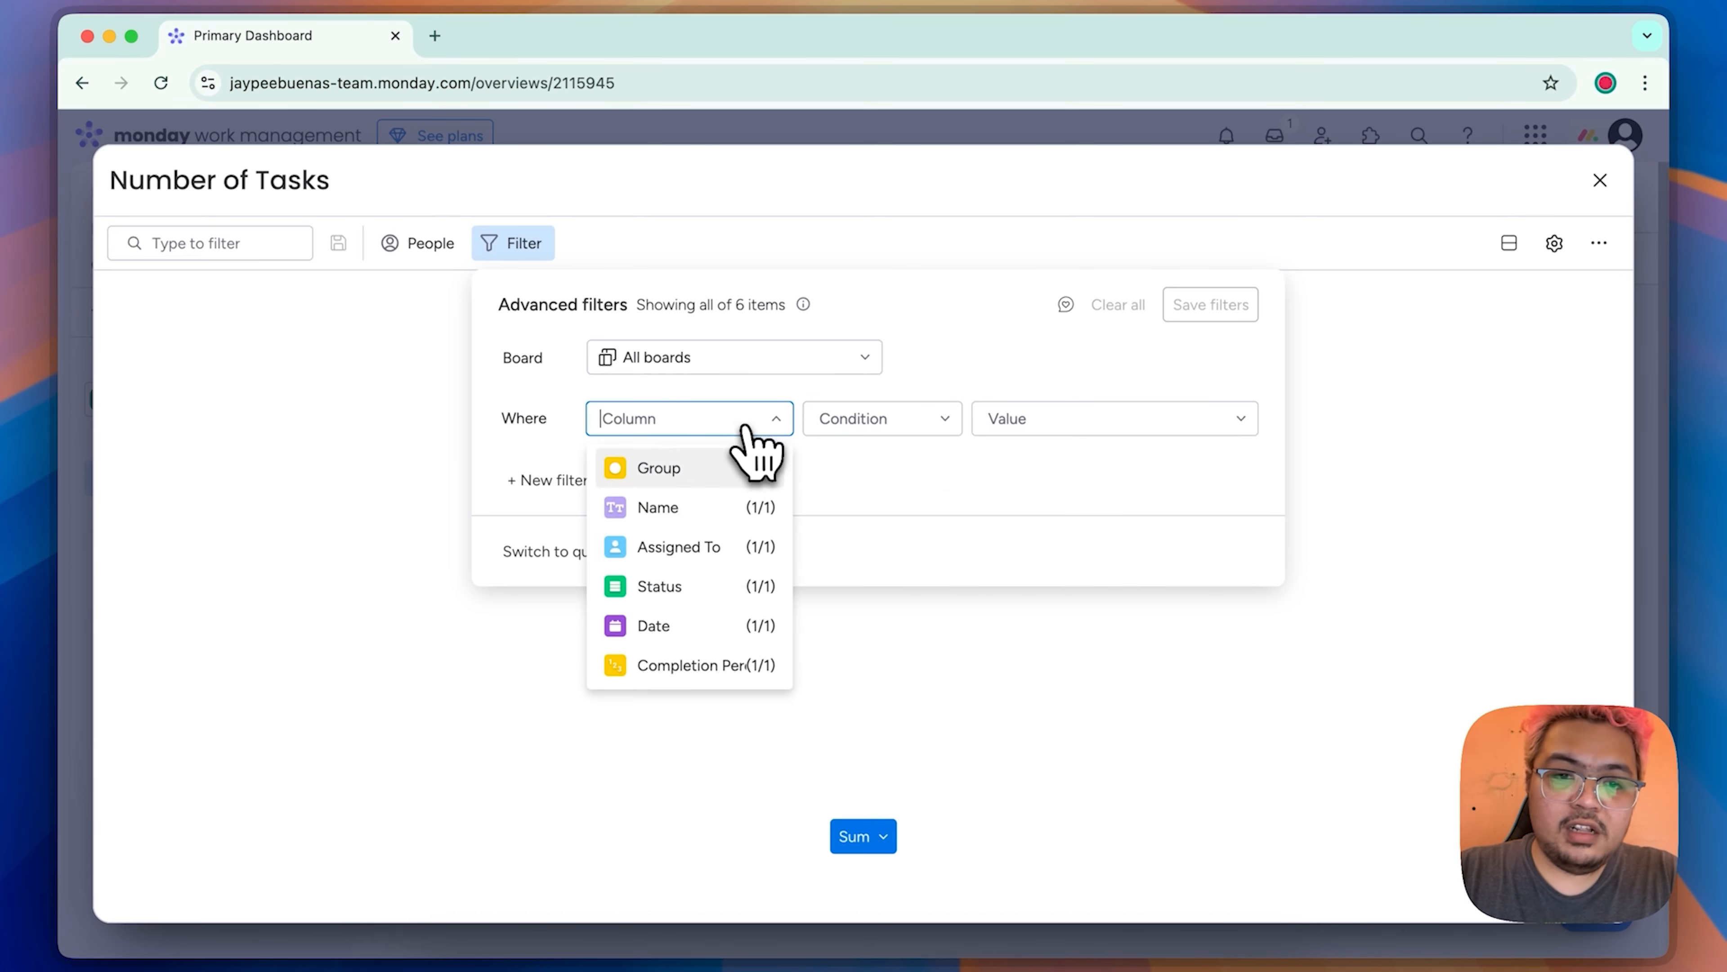
click(719, 590)
click(901, 423)
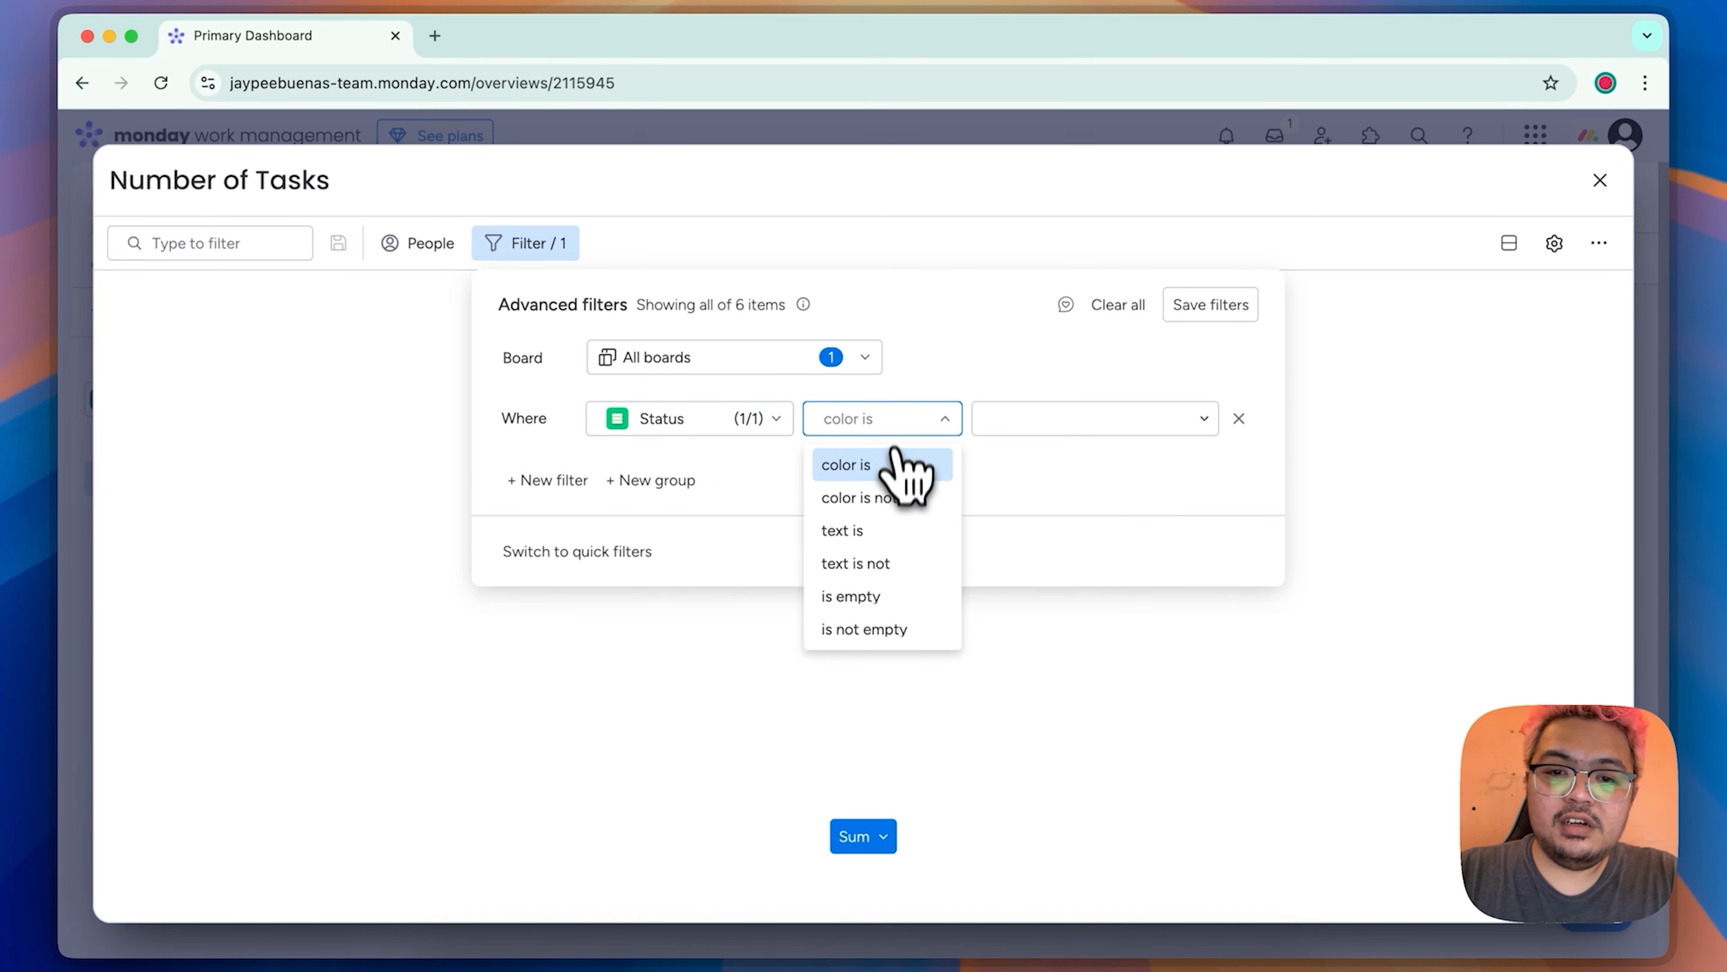
click(896, 473)
click(1033, 420)
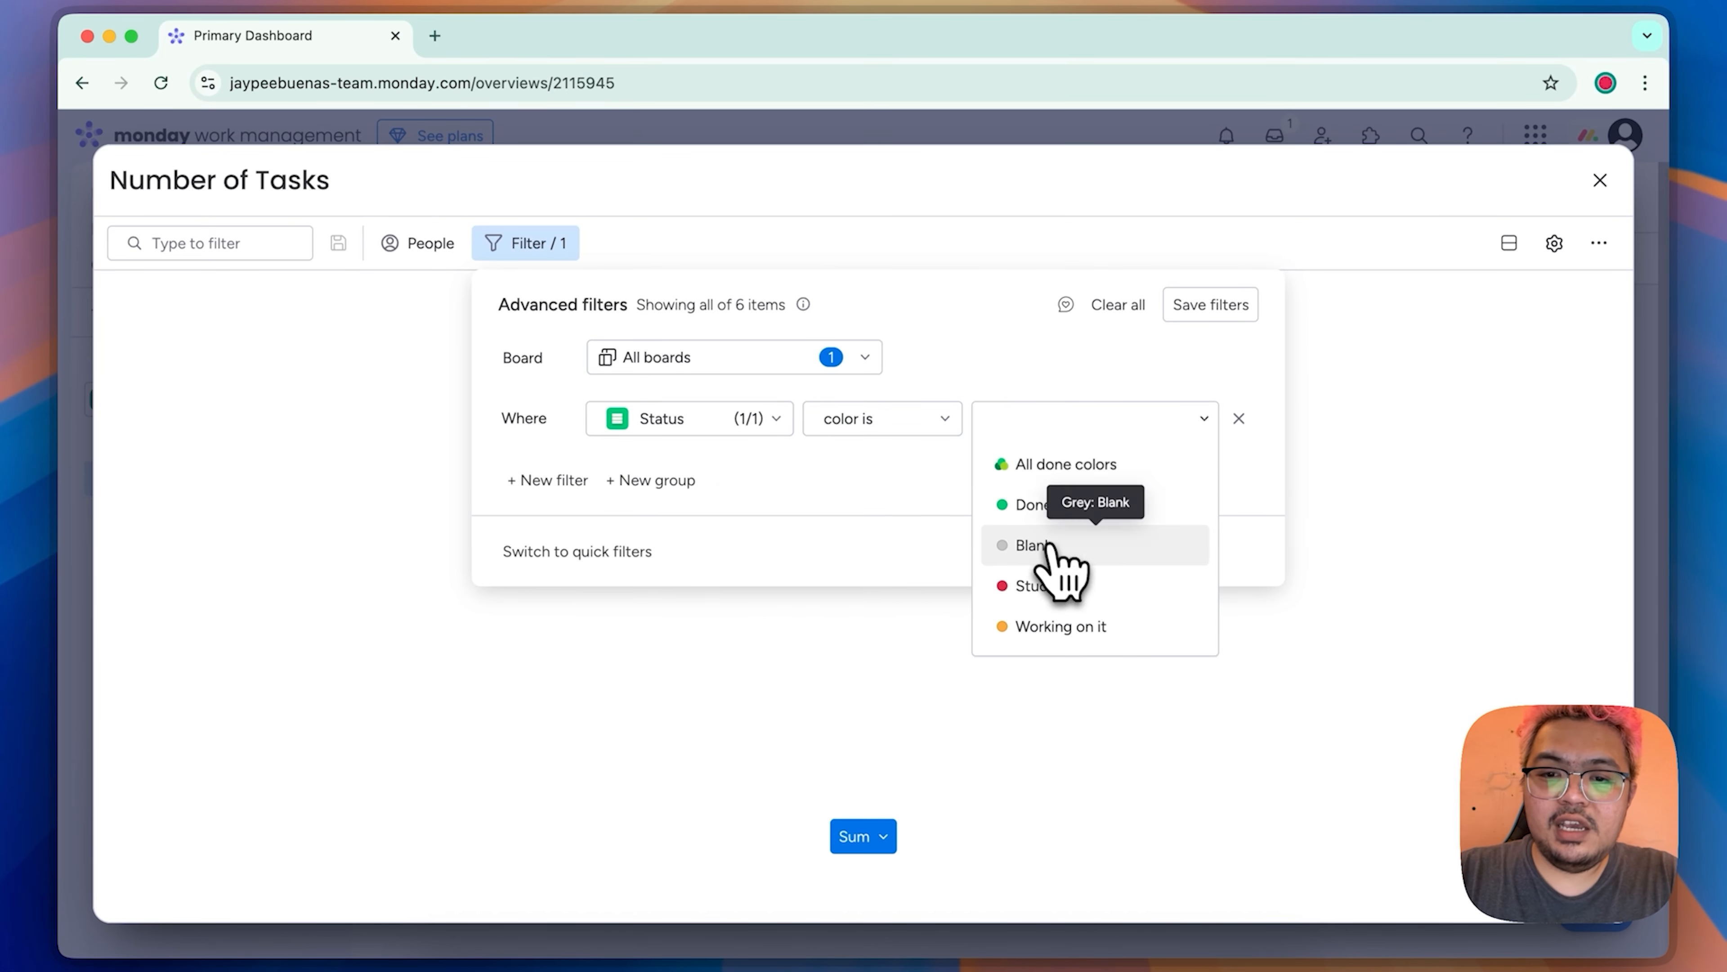
click(1085, 589)
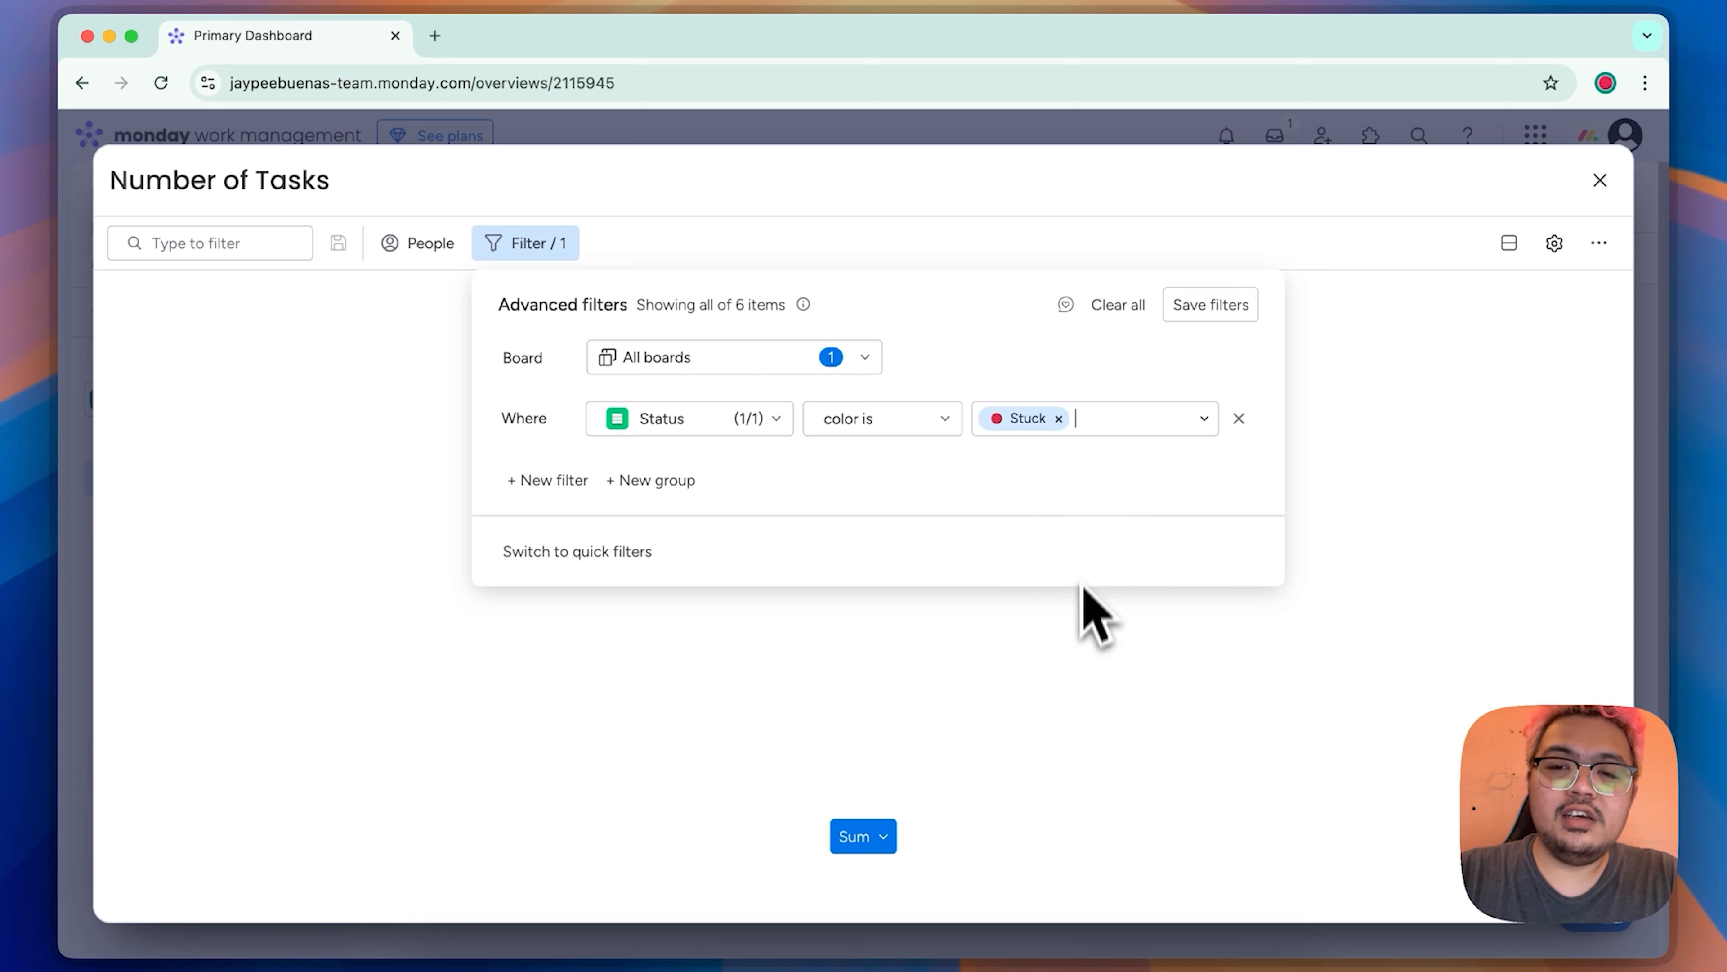
click(1254, 320)
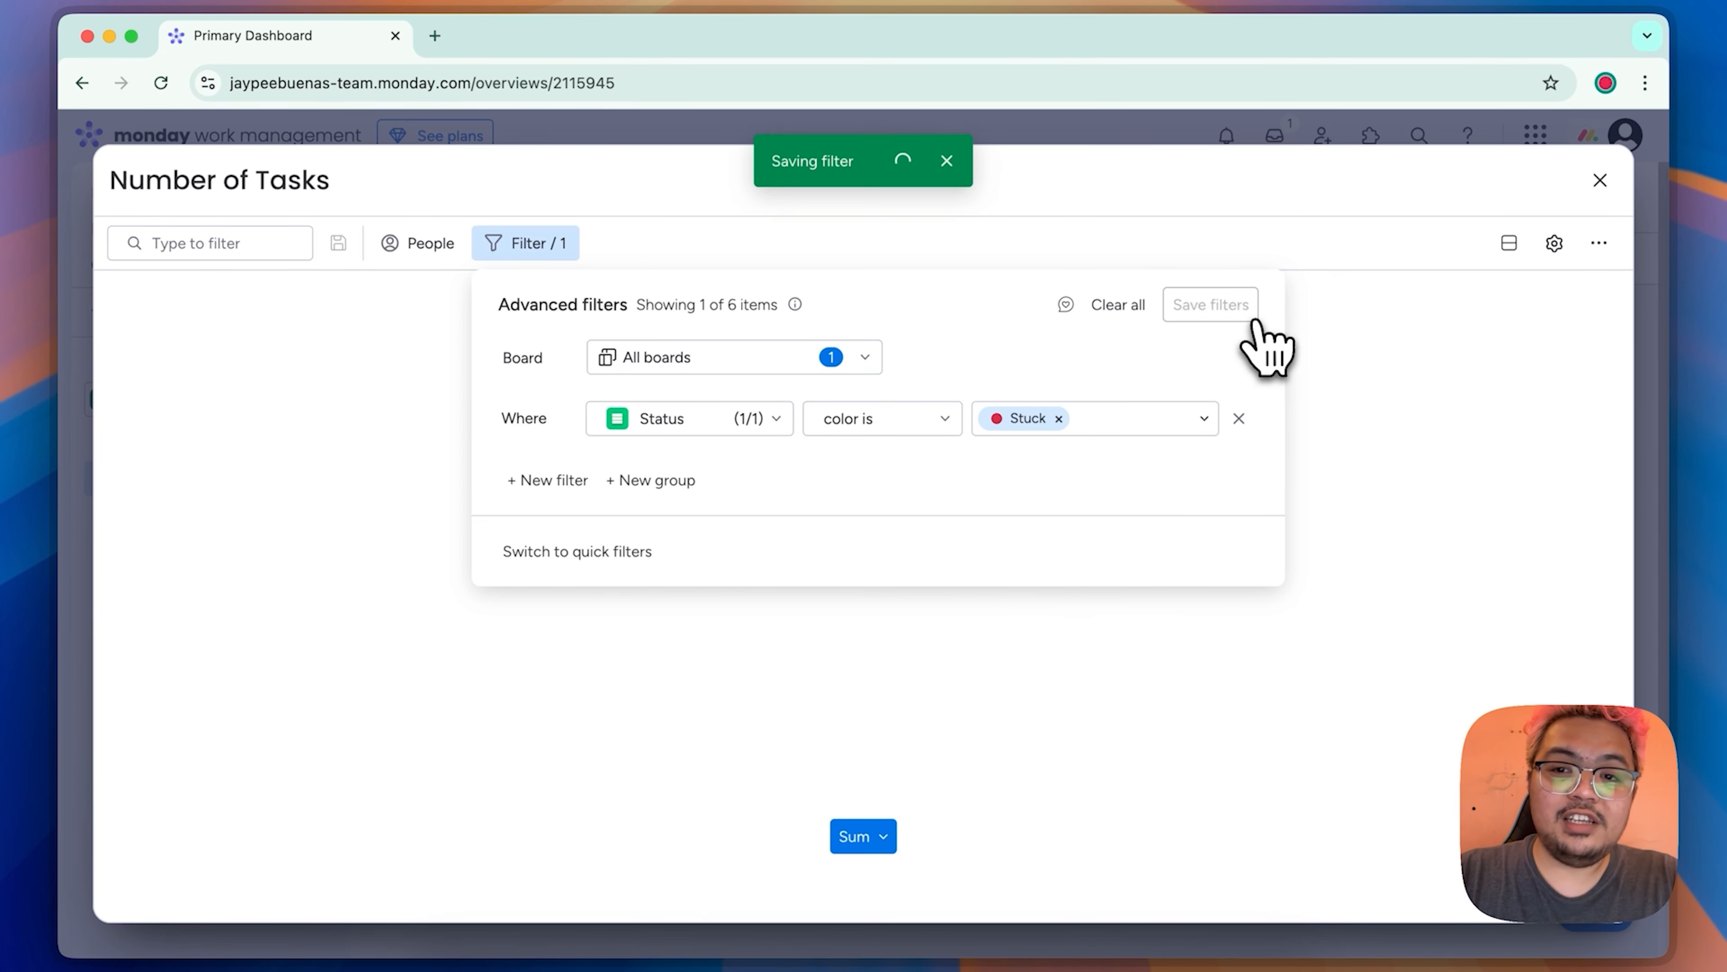
click(1406, 469)
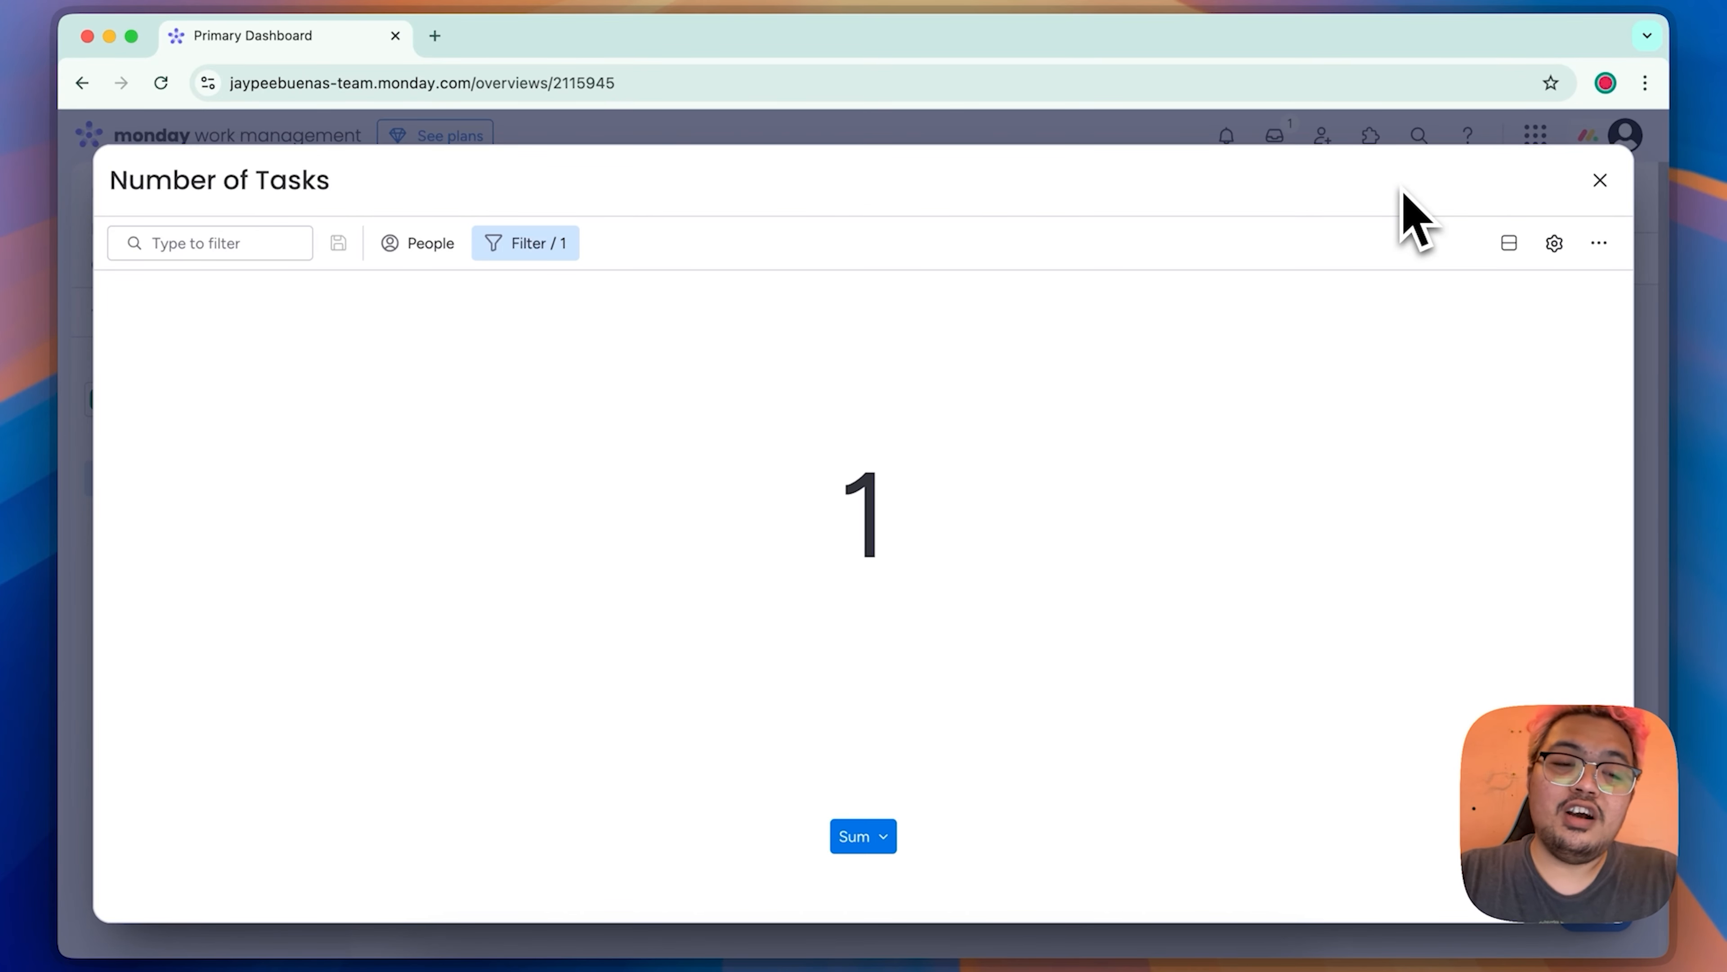
click(1600, 180)
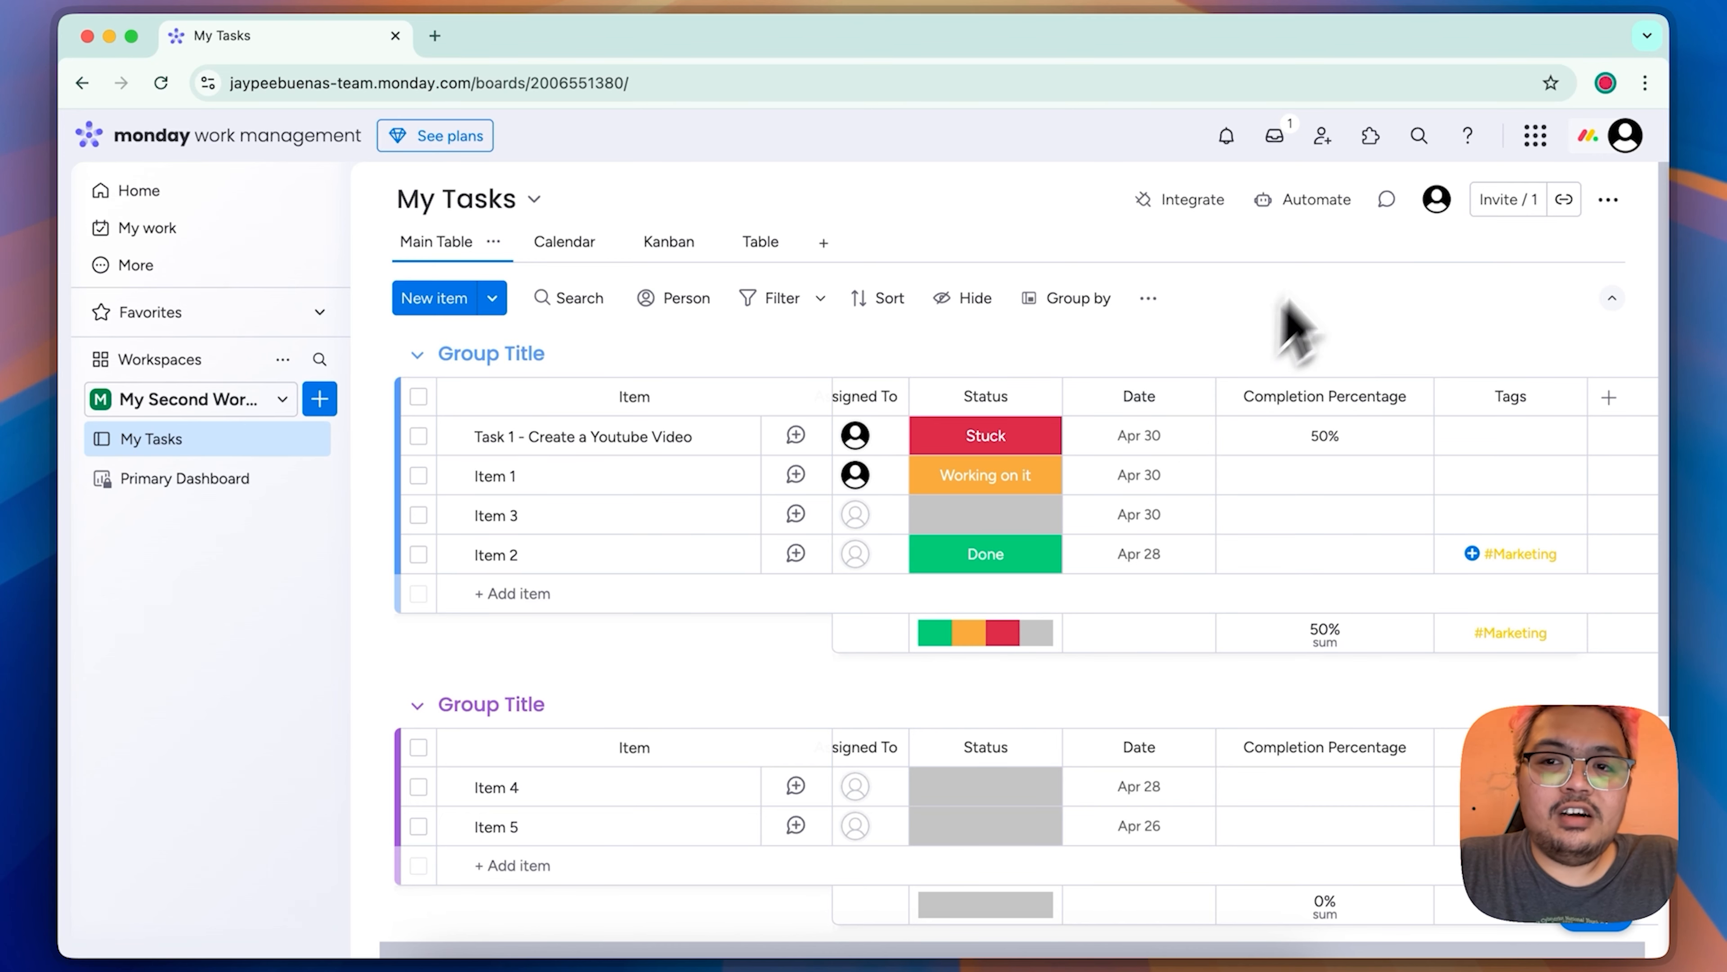
Step: Create an automation on the My Tasks board that moves an item to Group 3 when Status changes to Working on it
click(1323, 211)
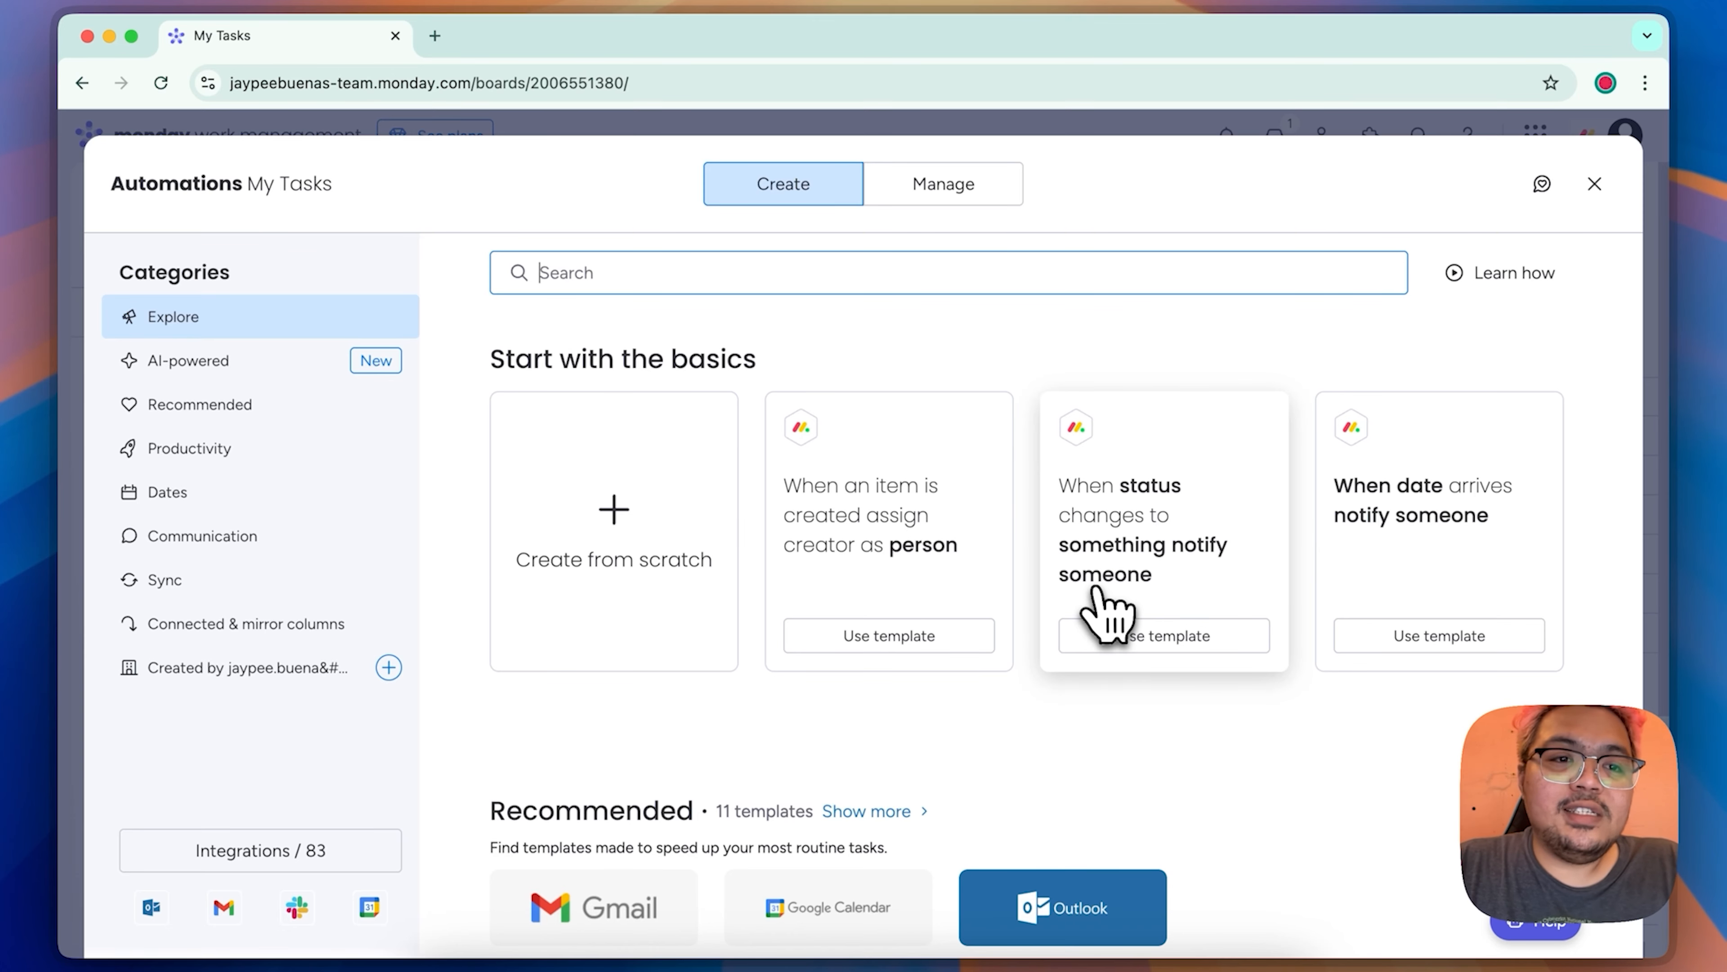
scroll(1105, 616, down, 5)
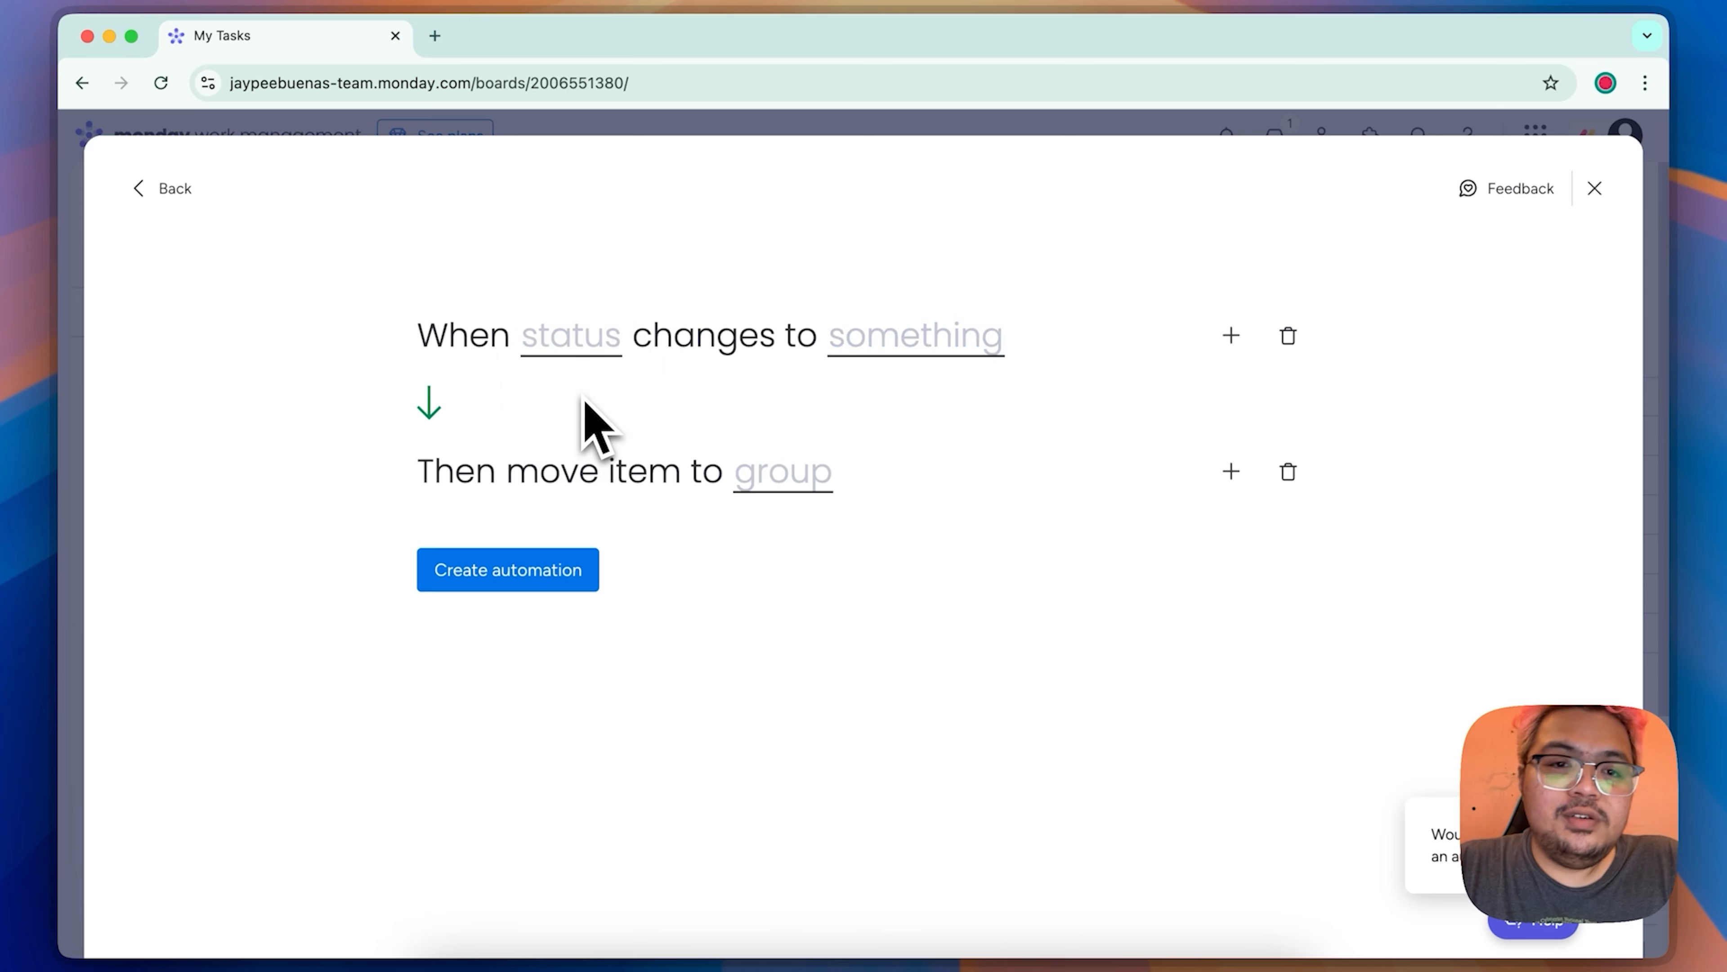
click(571, 342)
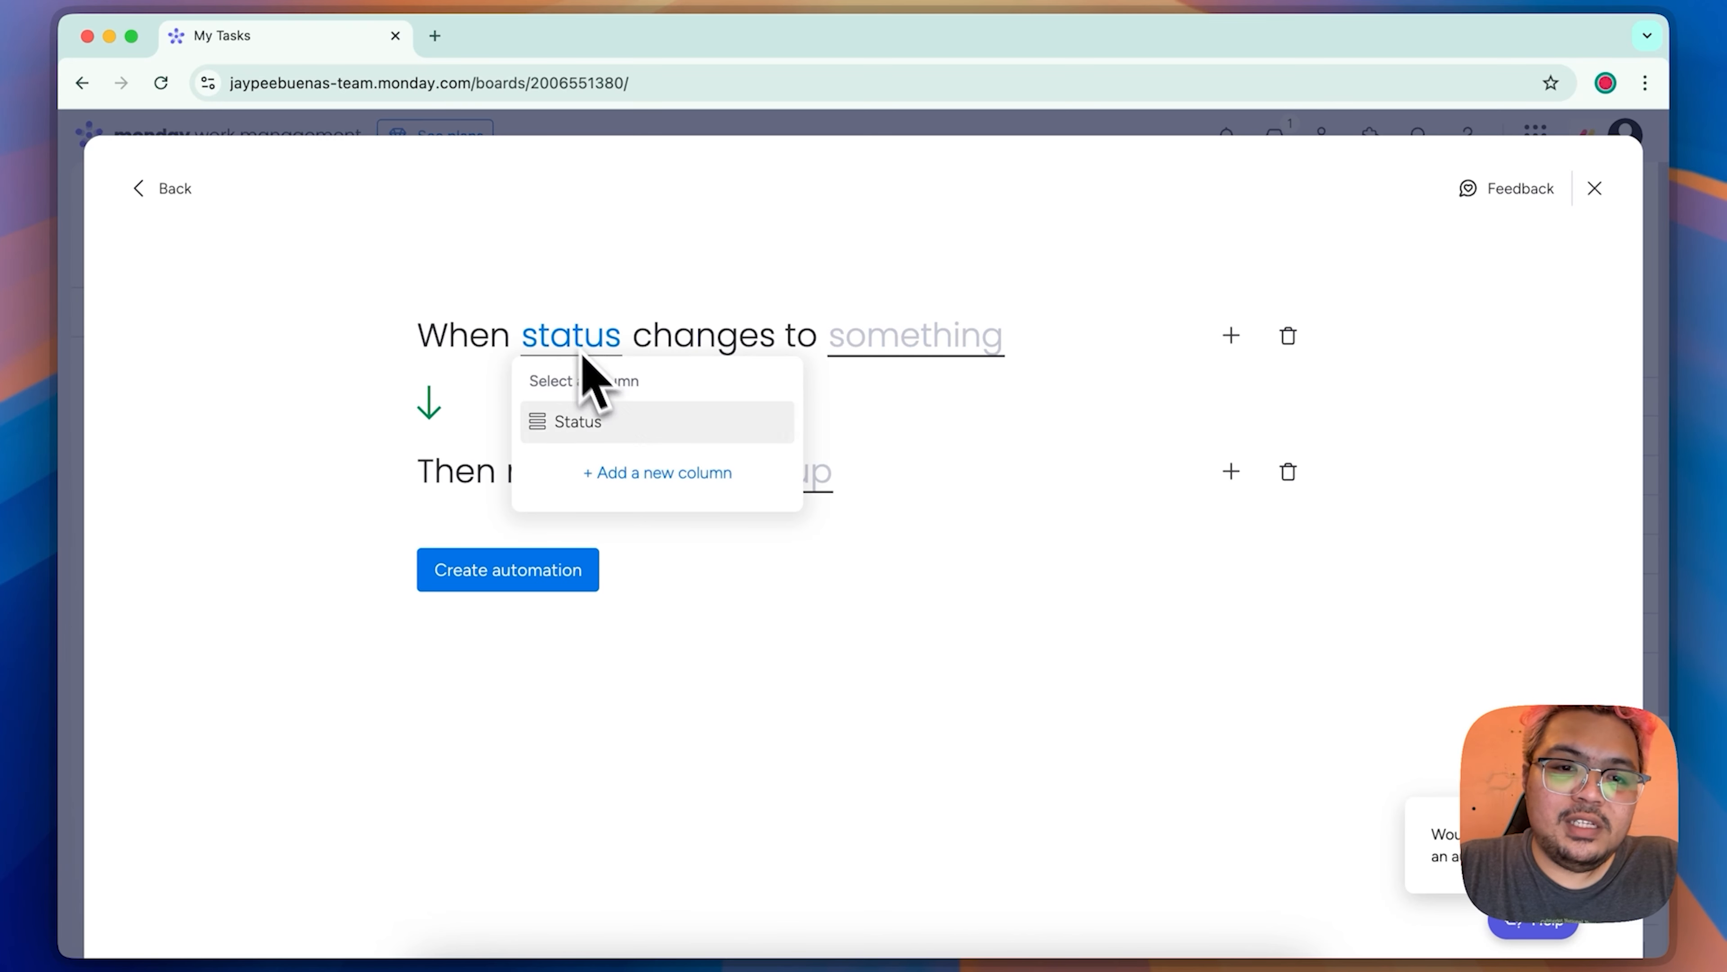
click(590, 423)
click(942, 337)
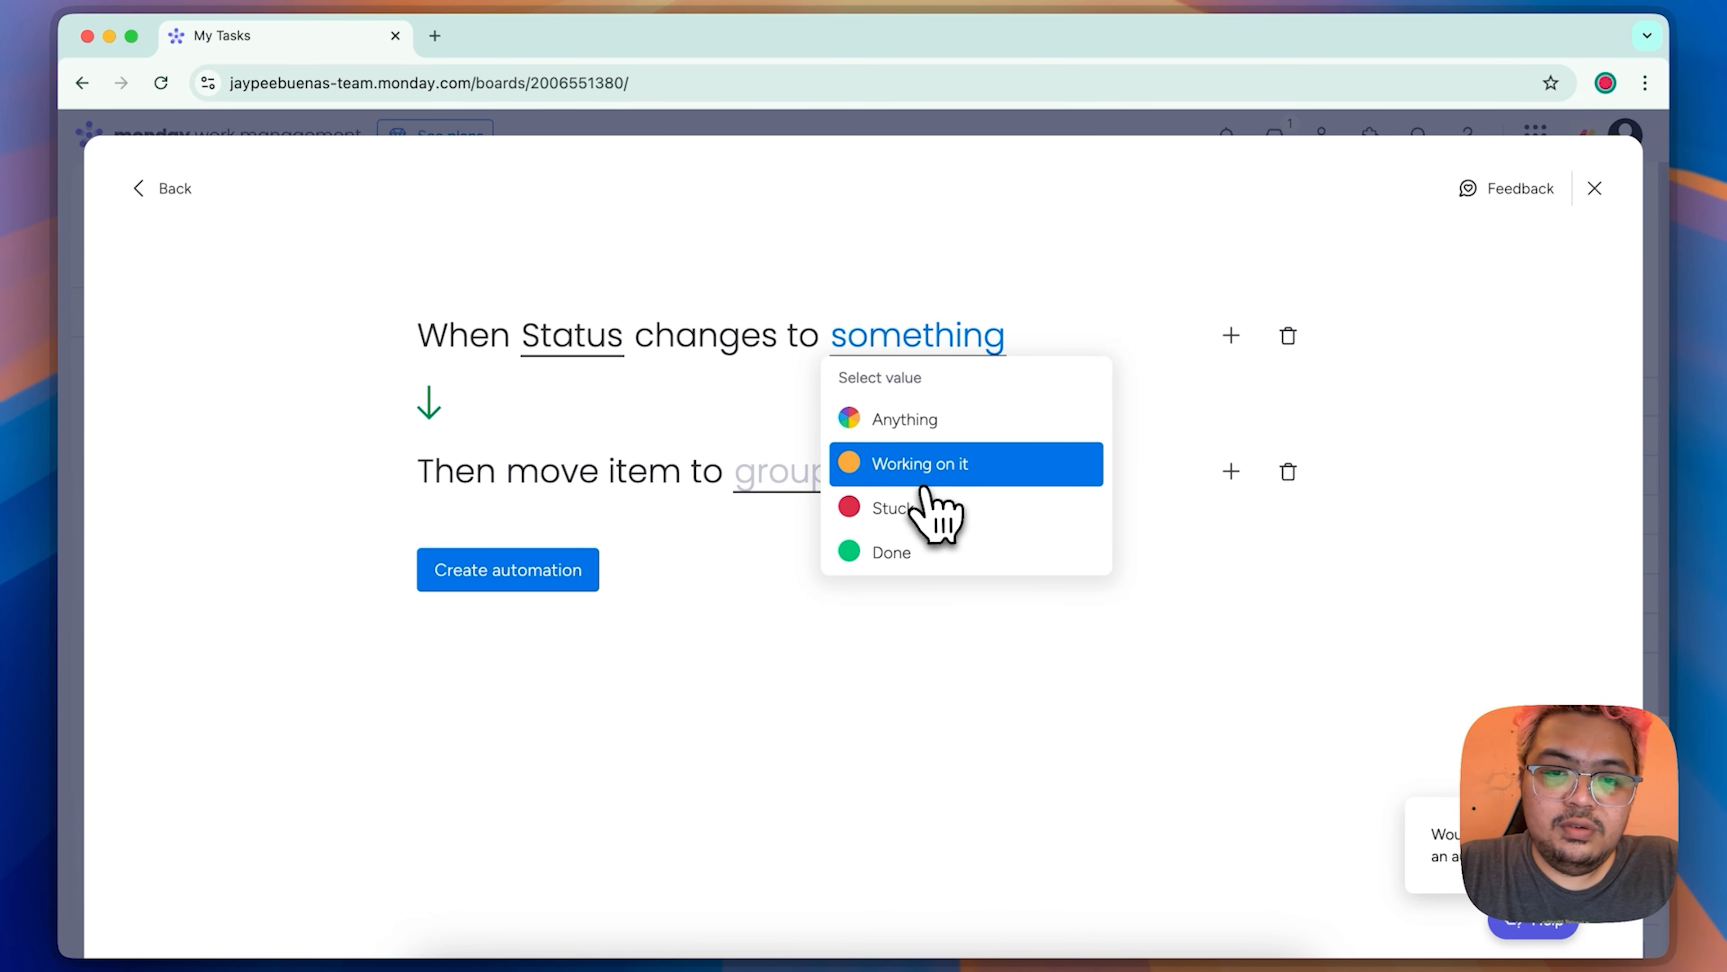
click(945, 476)
click(789, 474)
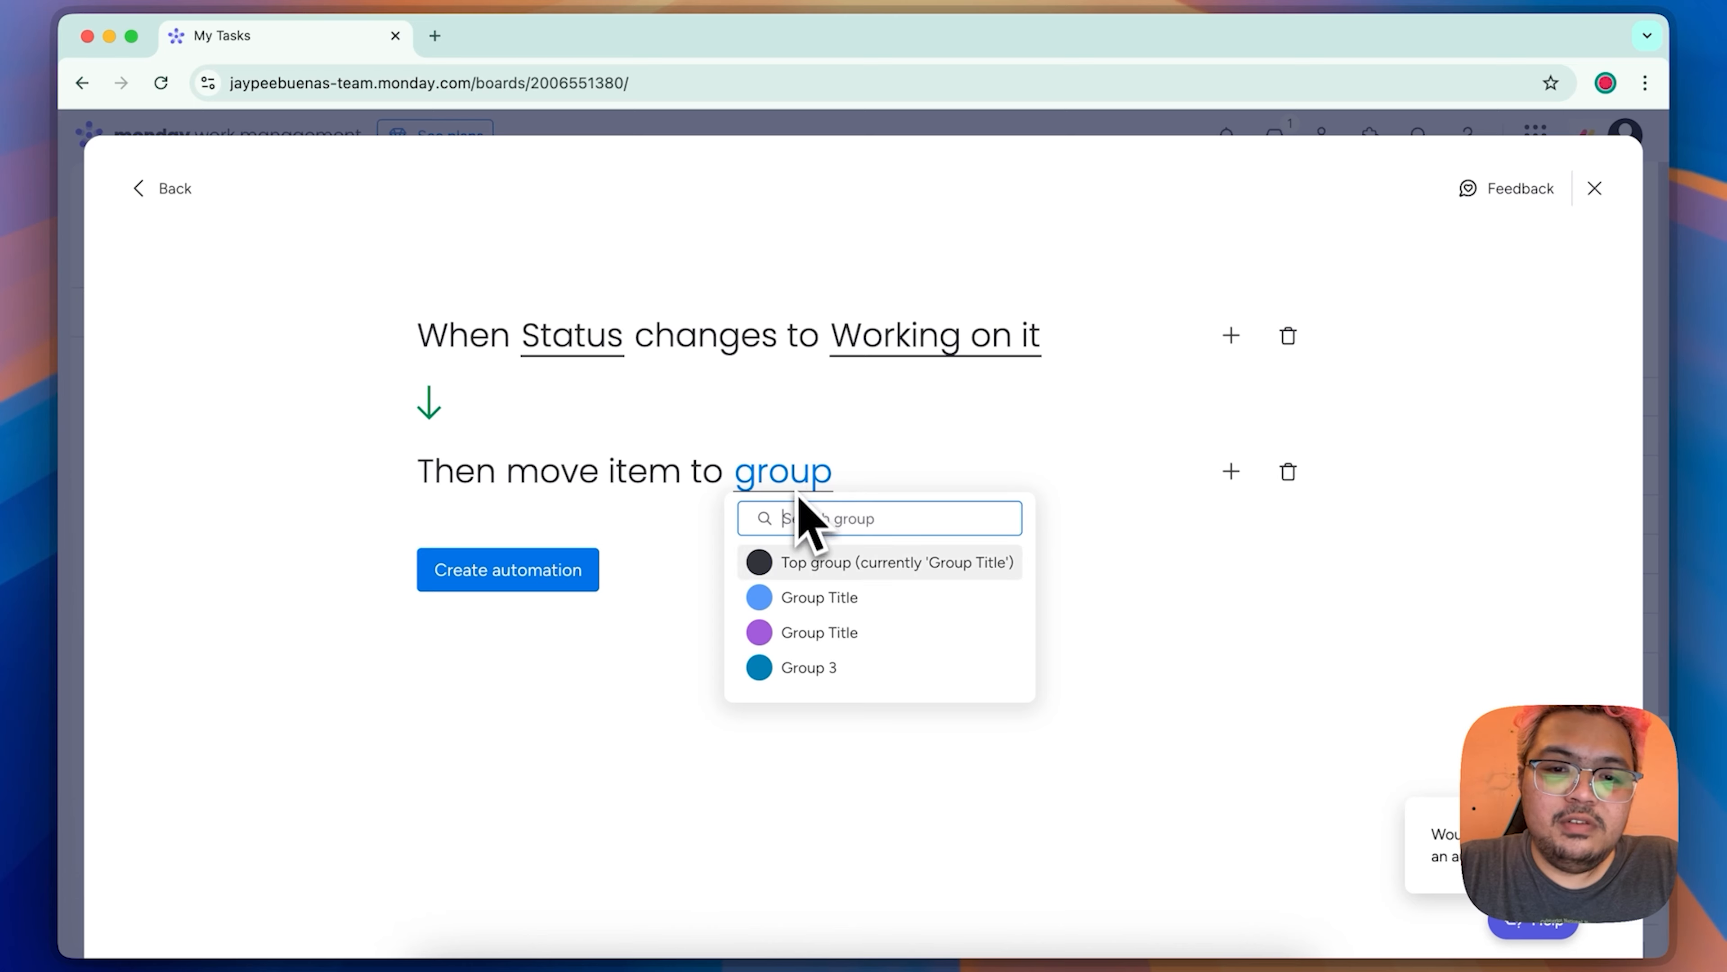
click(831, 636)
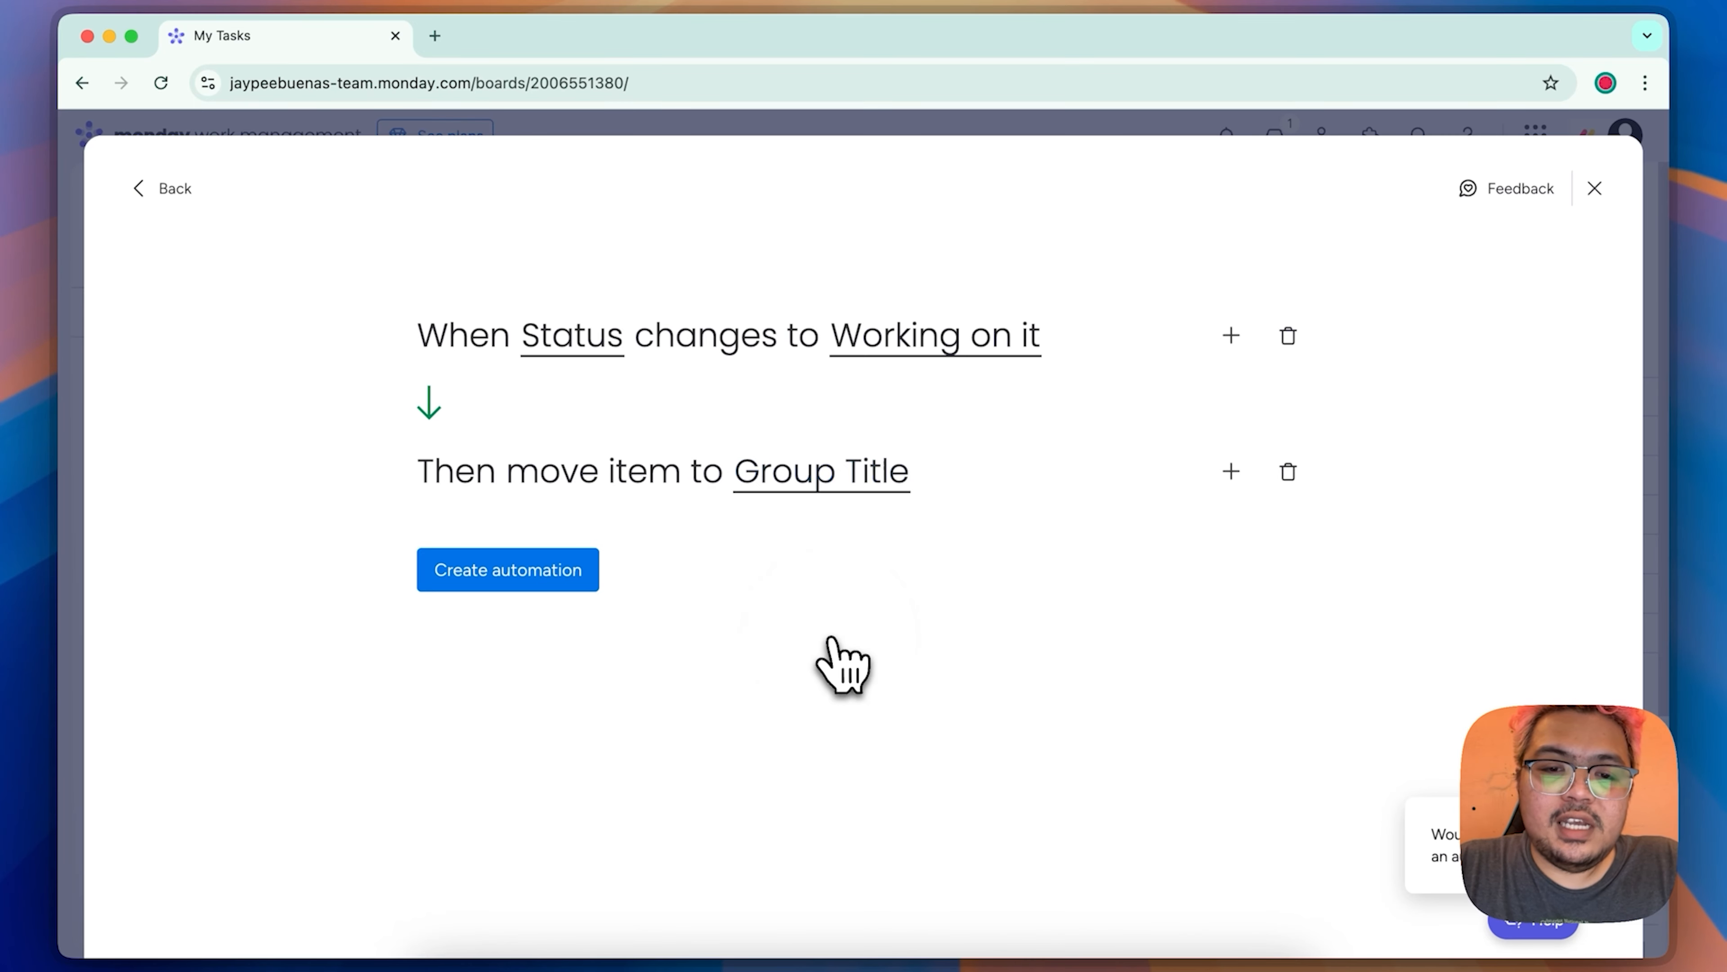
click(558, 581)
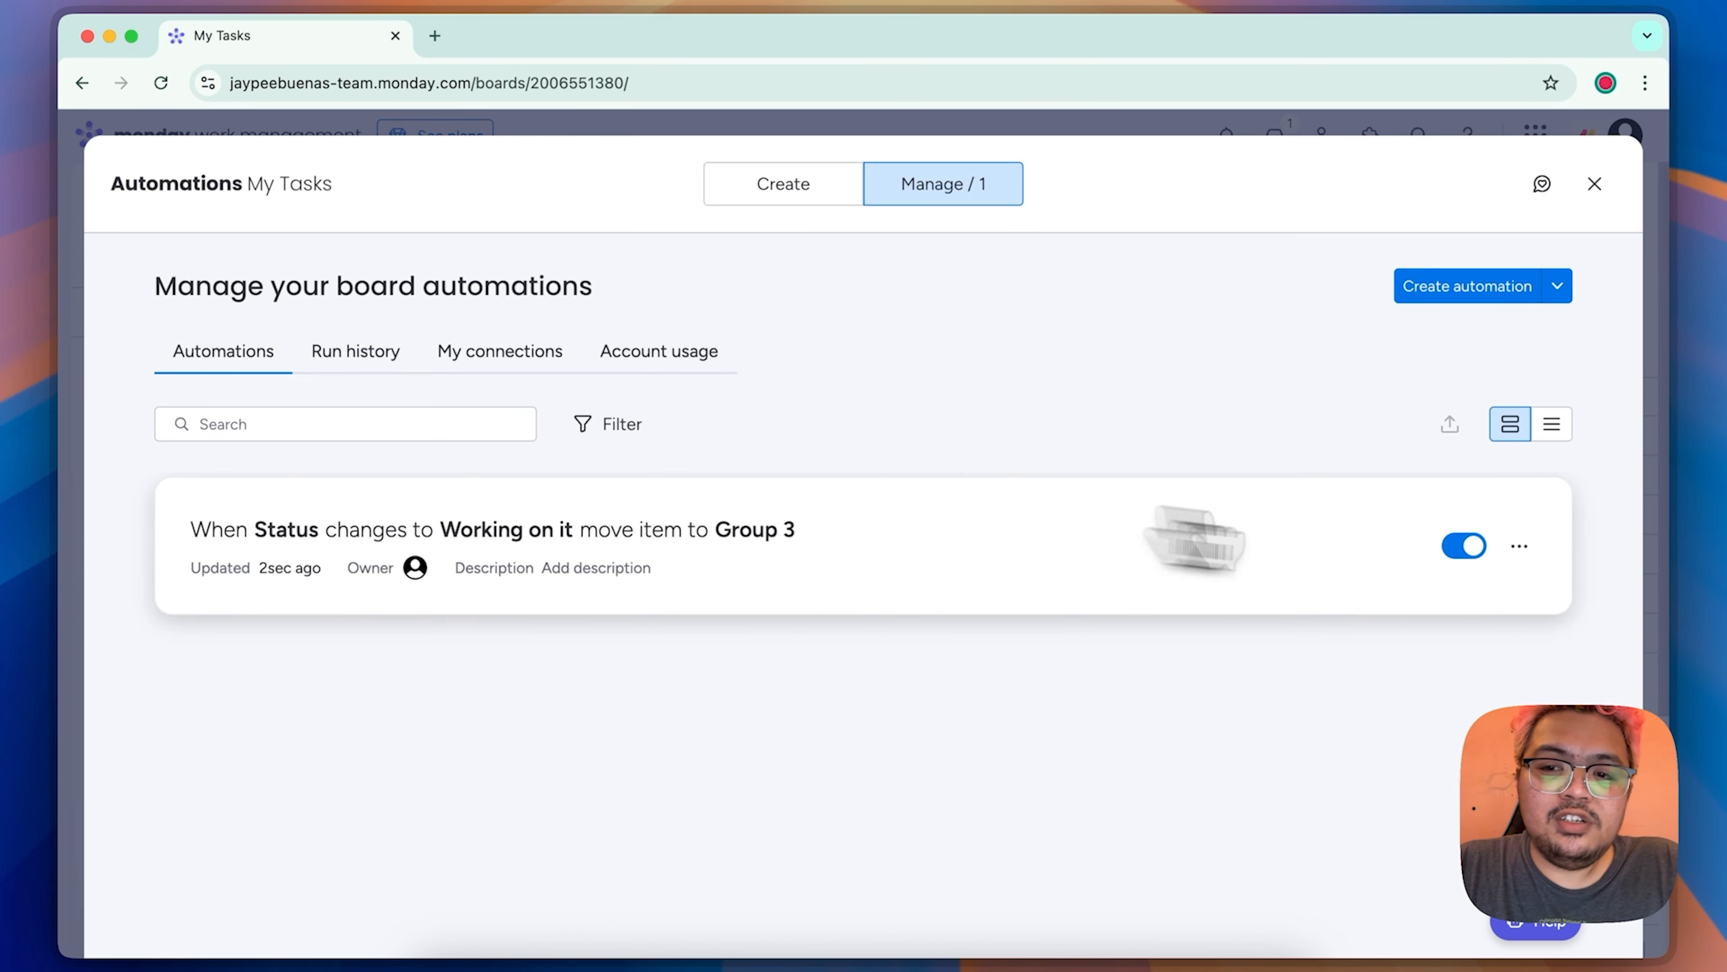
click(1595, 184)
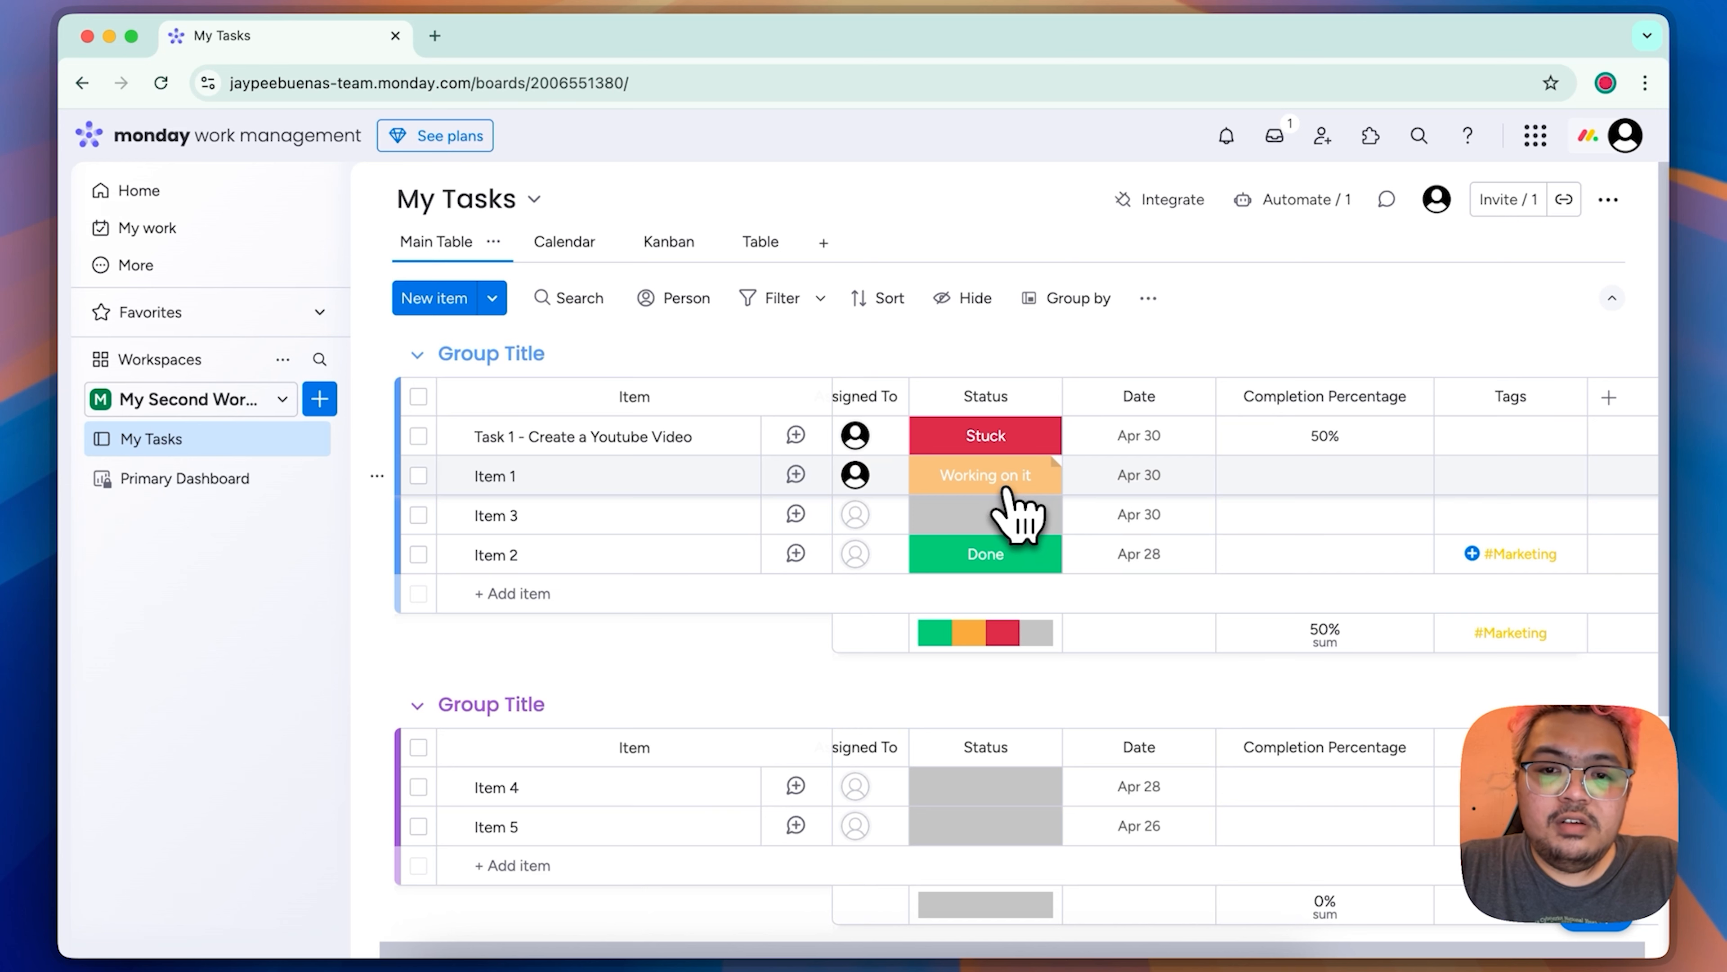
Step: Test the automation by setting Item 2's status to Working on it and checking Group 3
click(1010, 552)
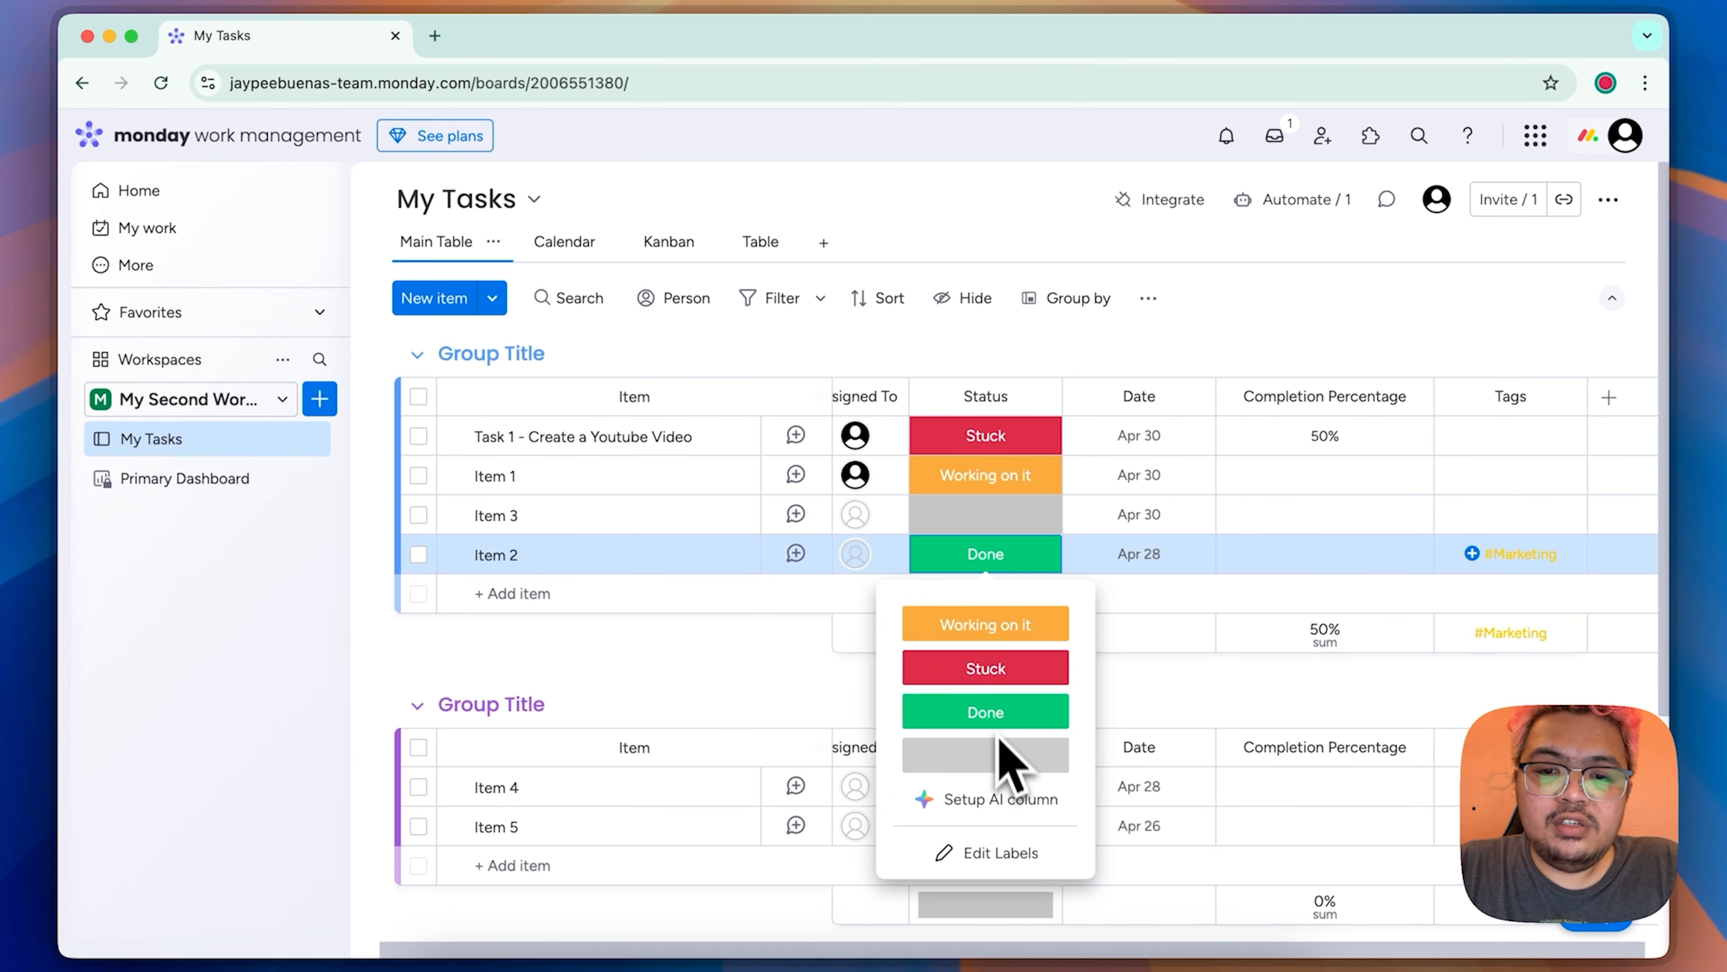
click(1013, 625)
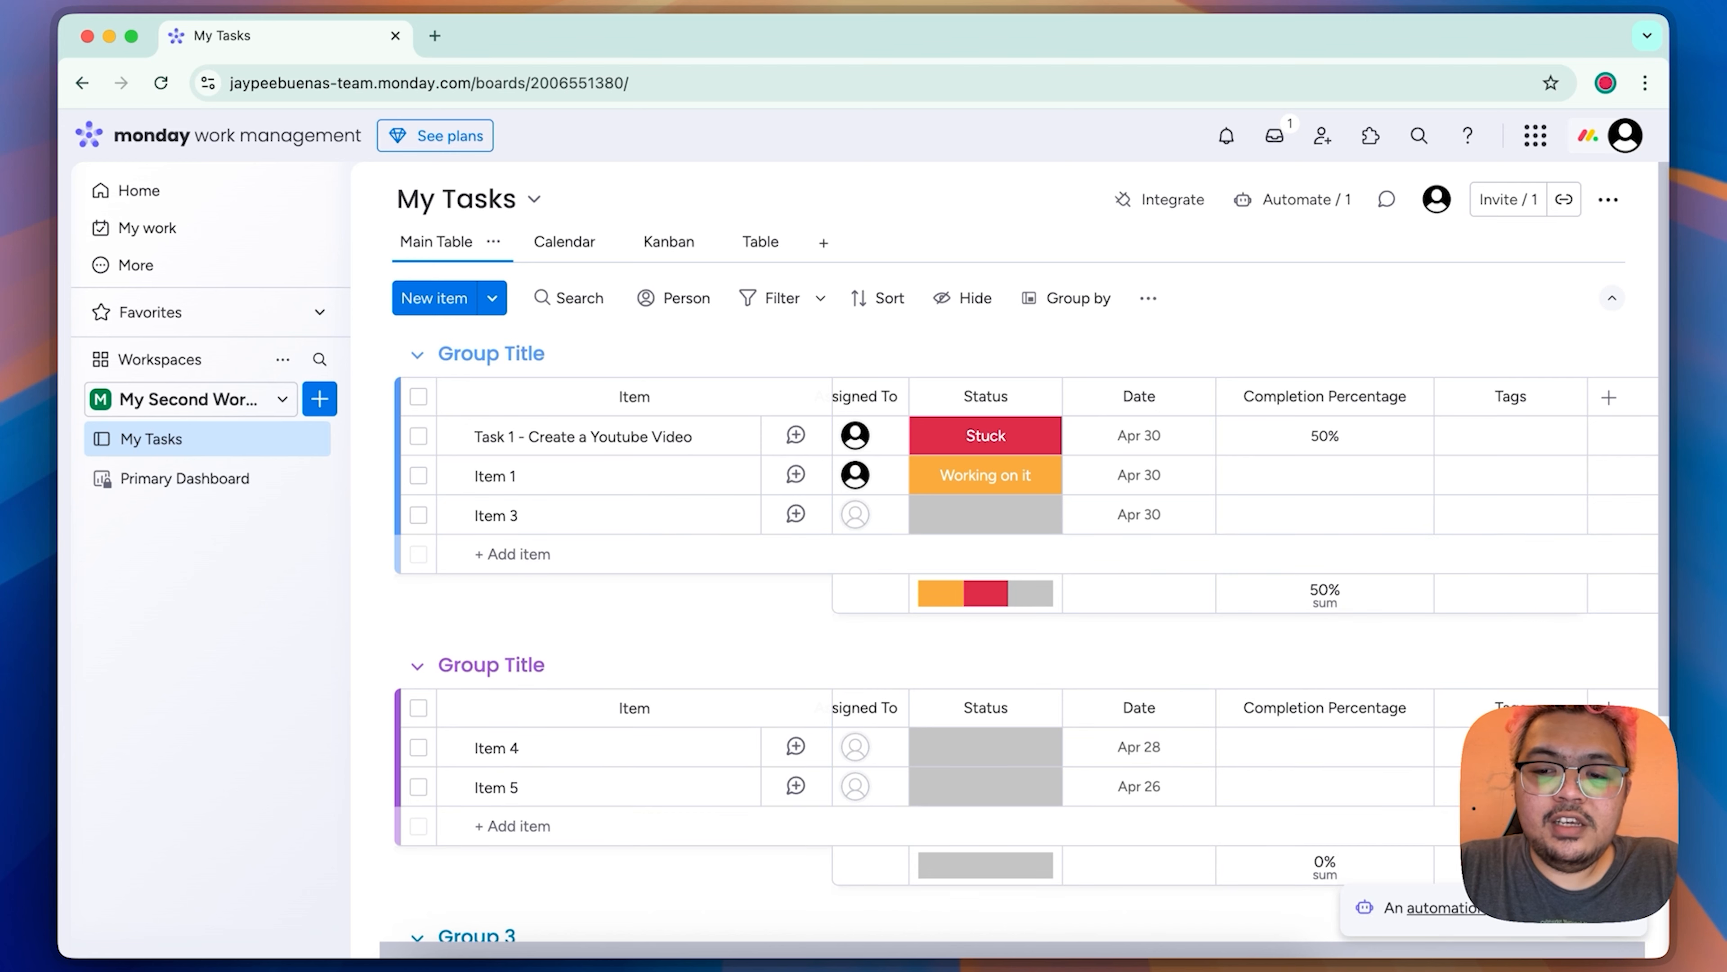
scroll(1020, 544, down, 5)
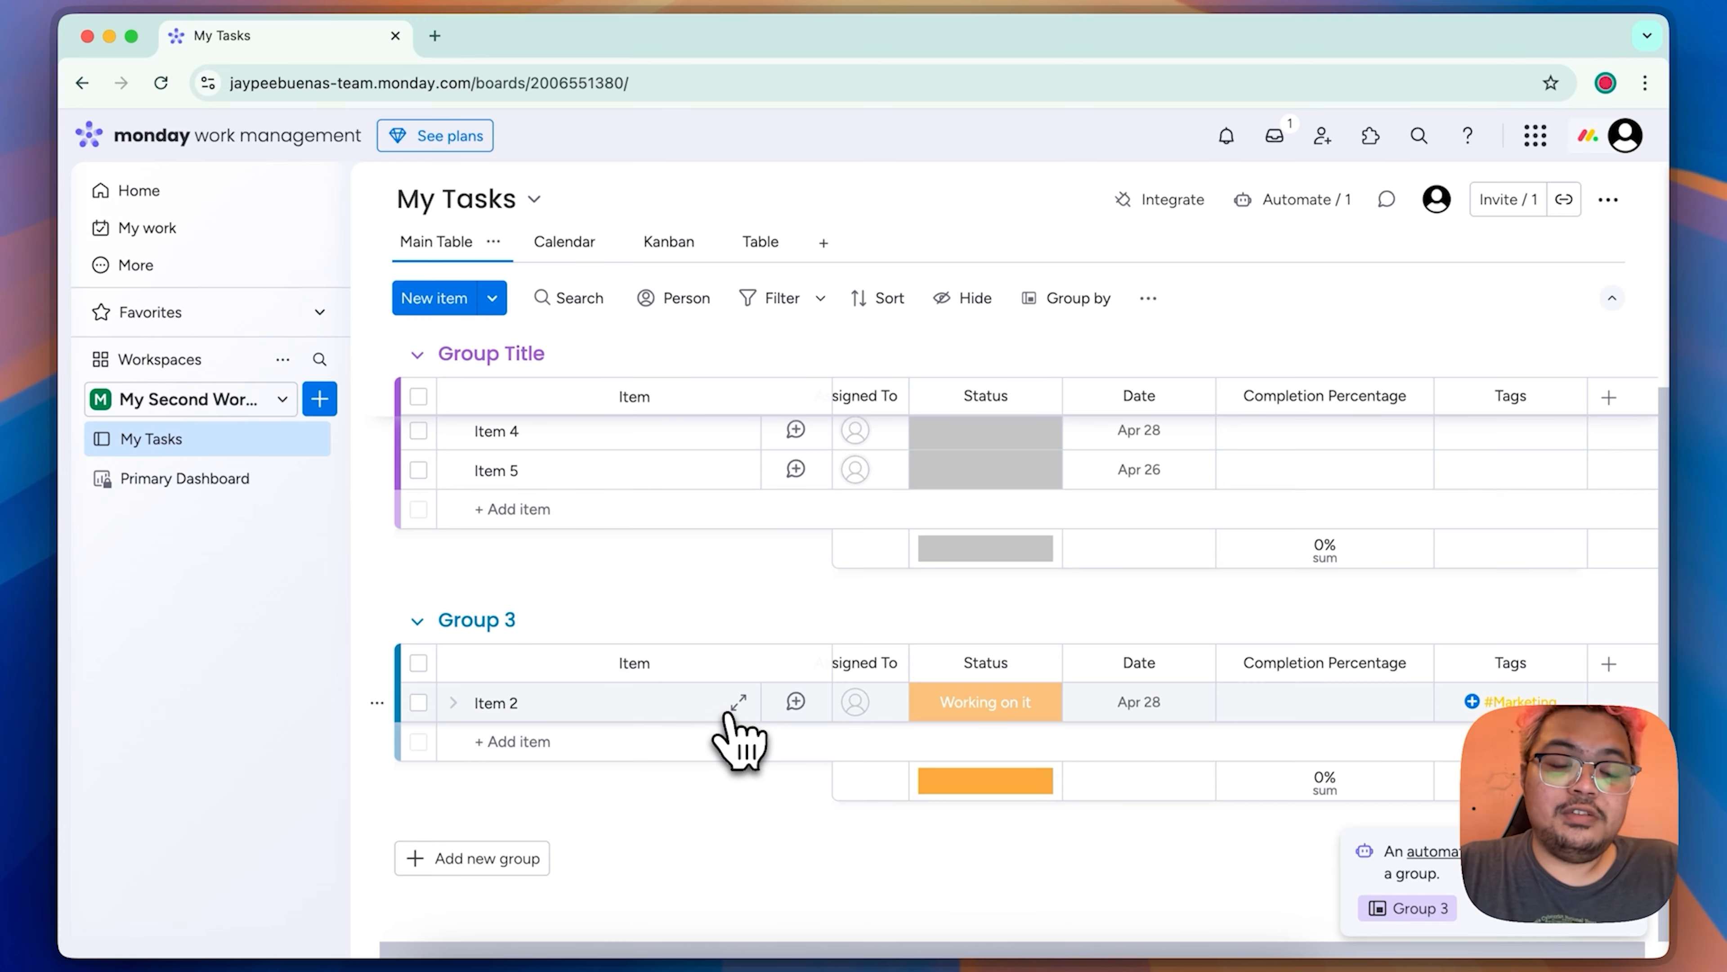
Step: Review the My Tasks board's automations and browse the available automation templates and integrations
click(1306, 199)
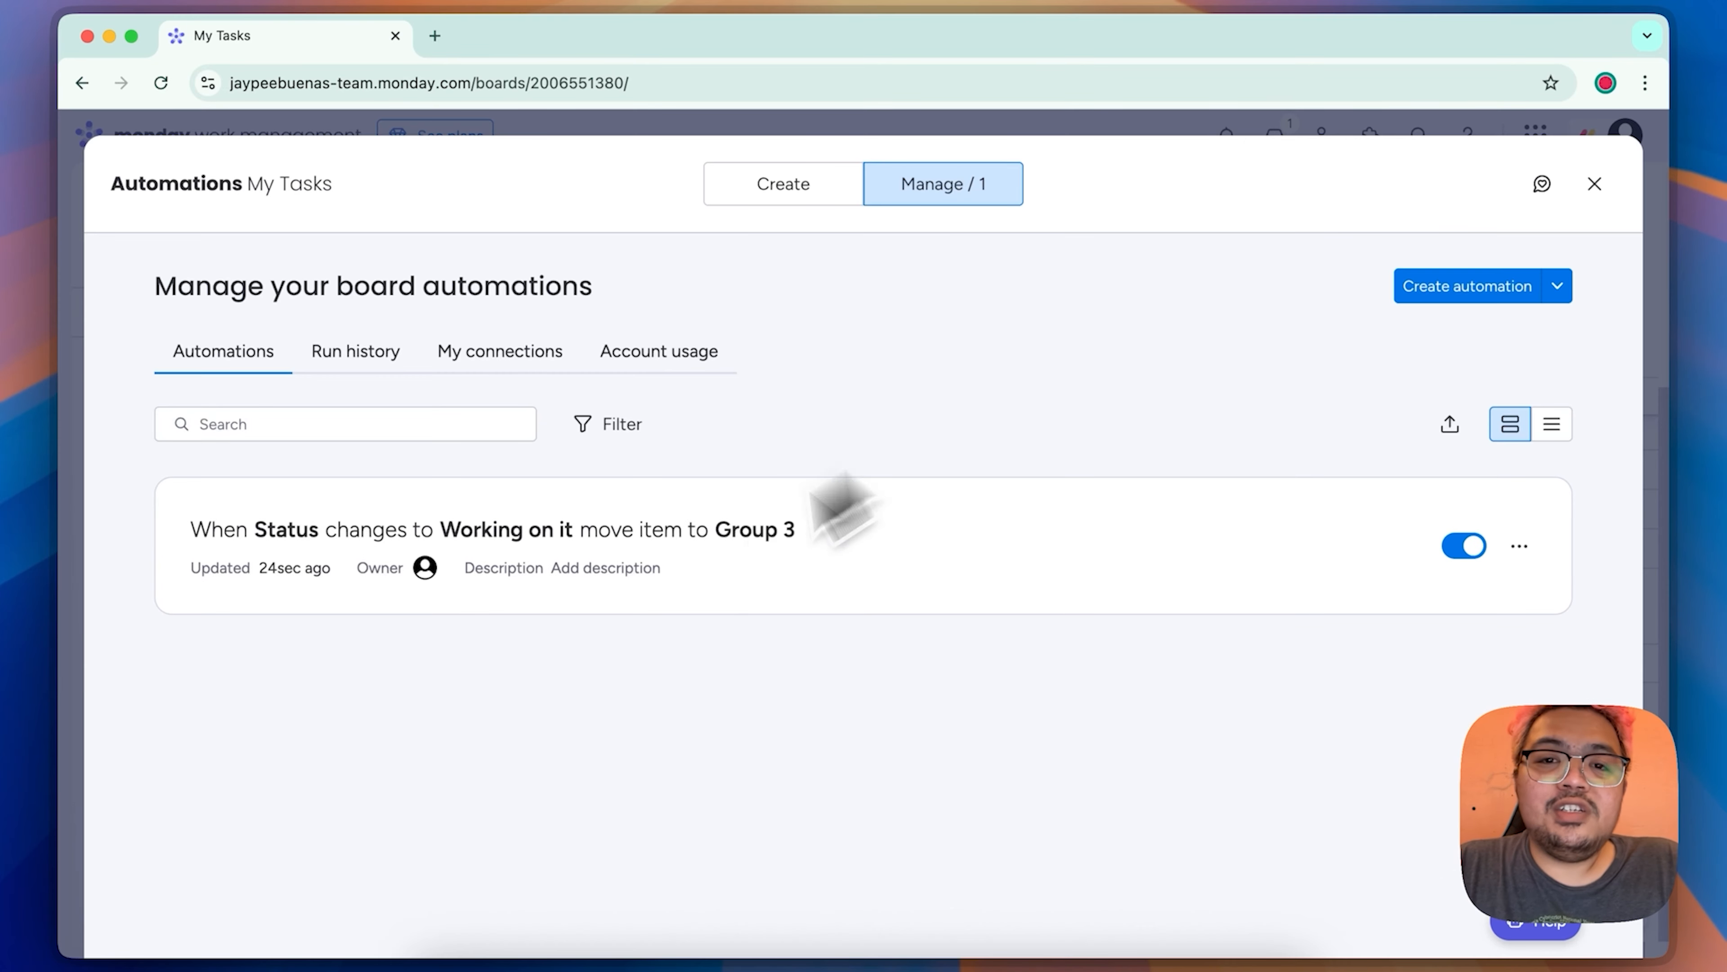
click(782, 190)
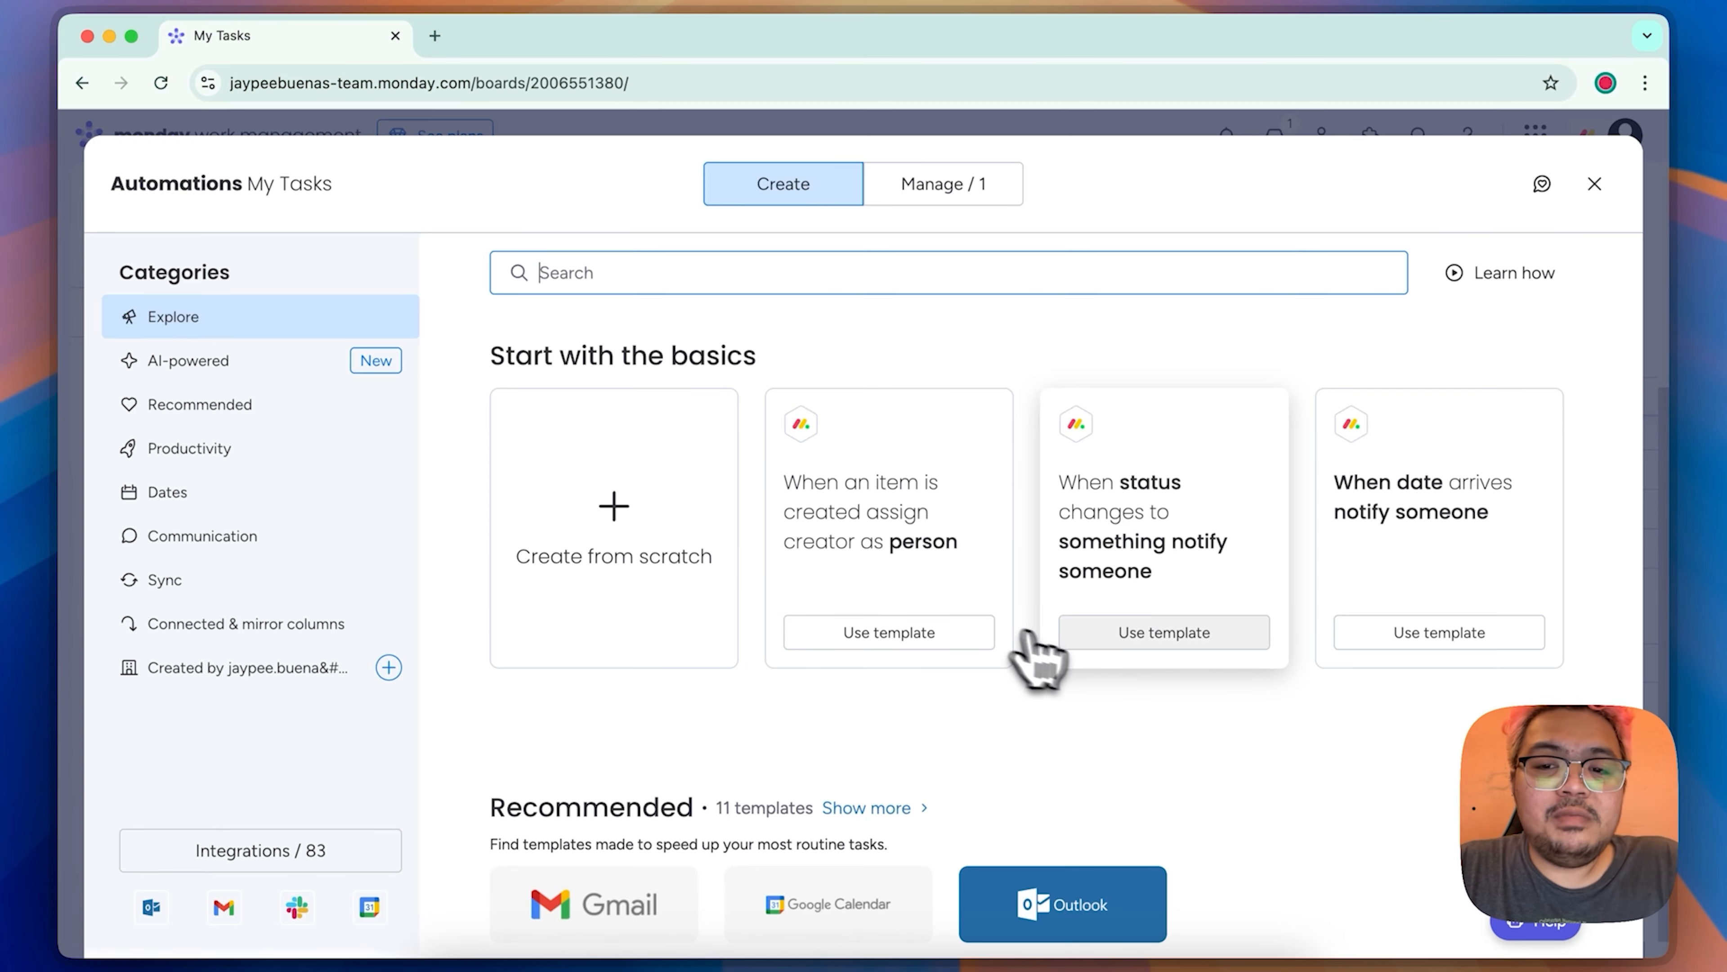
scroll(1021, 653, down, 15)
scroll(1071, 650, down, 10)
scroll(1071, 653, up, 7)
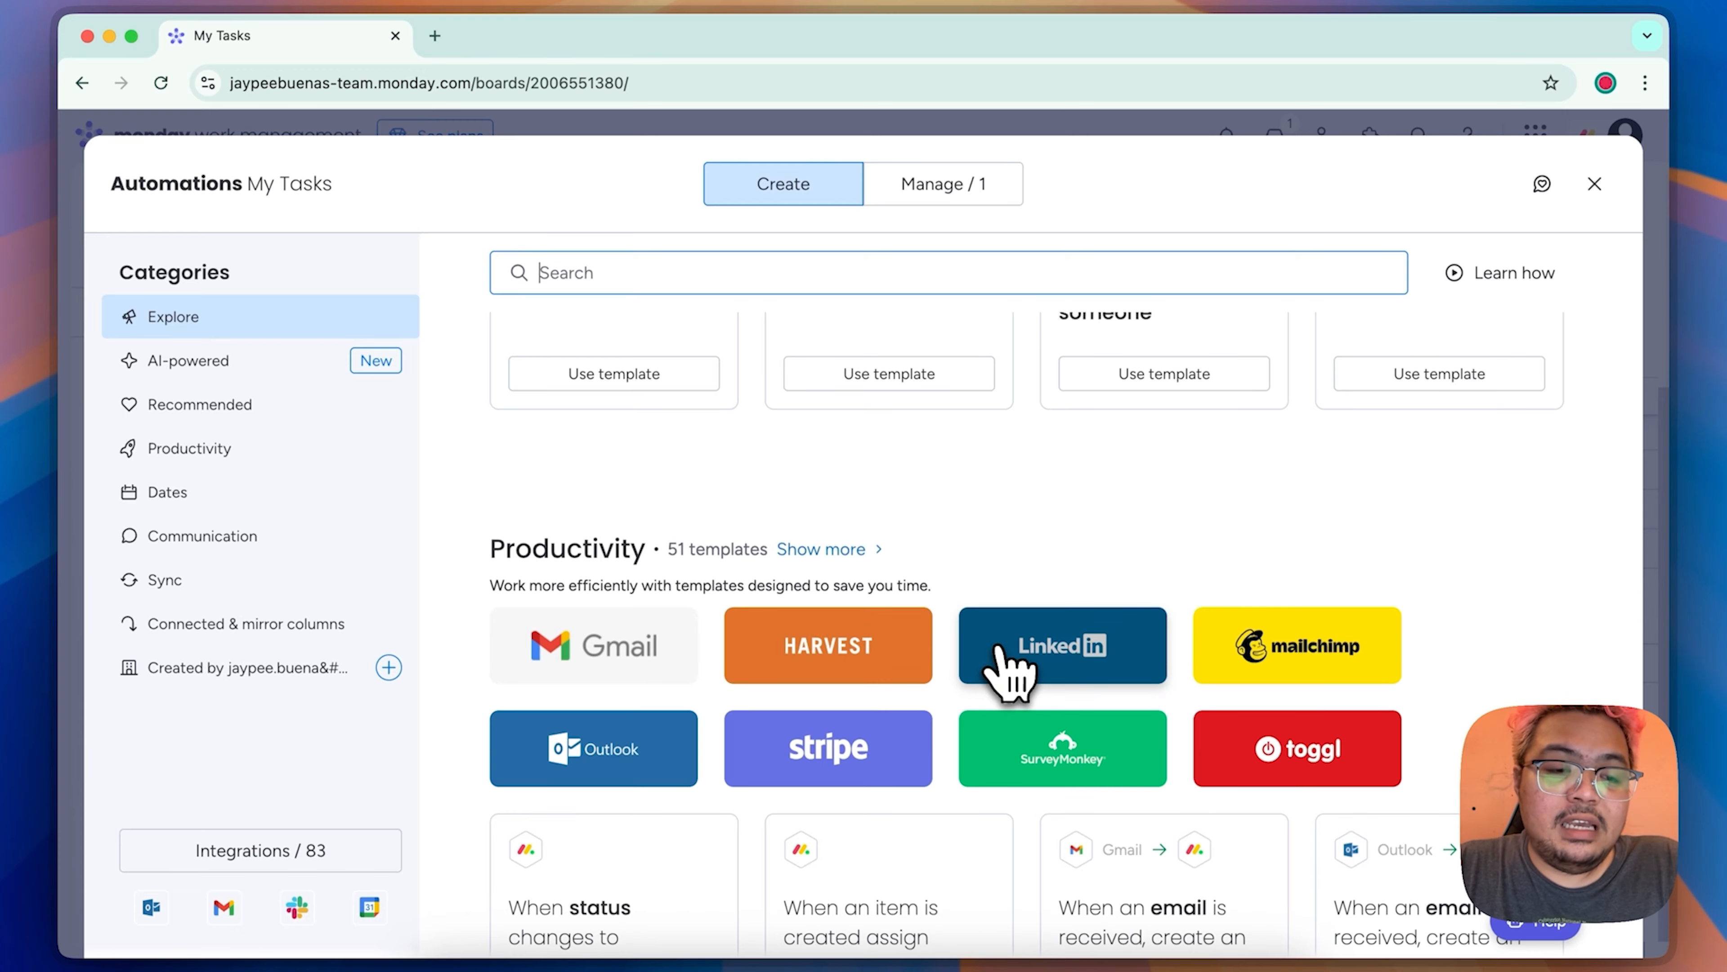
scroll(1006, 670, down, 10)
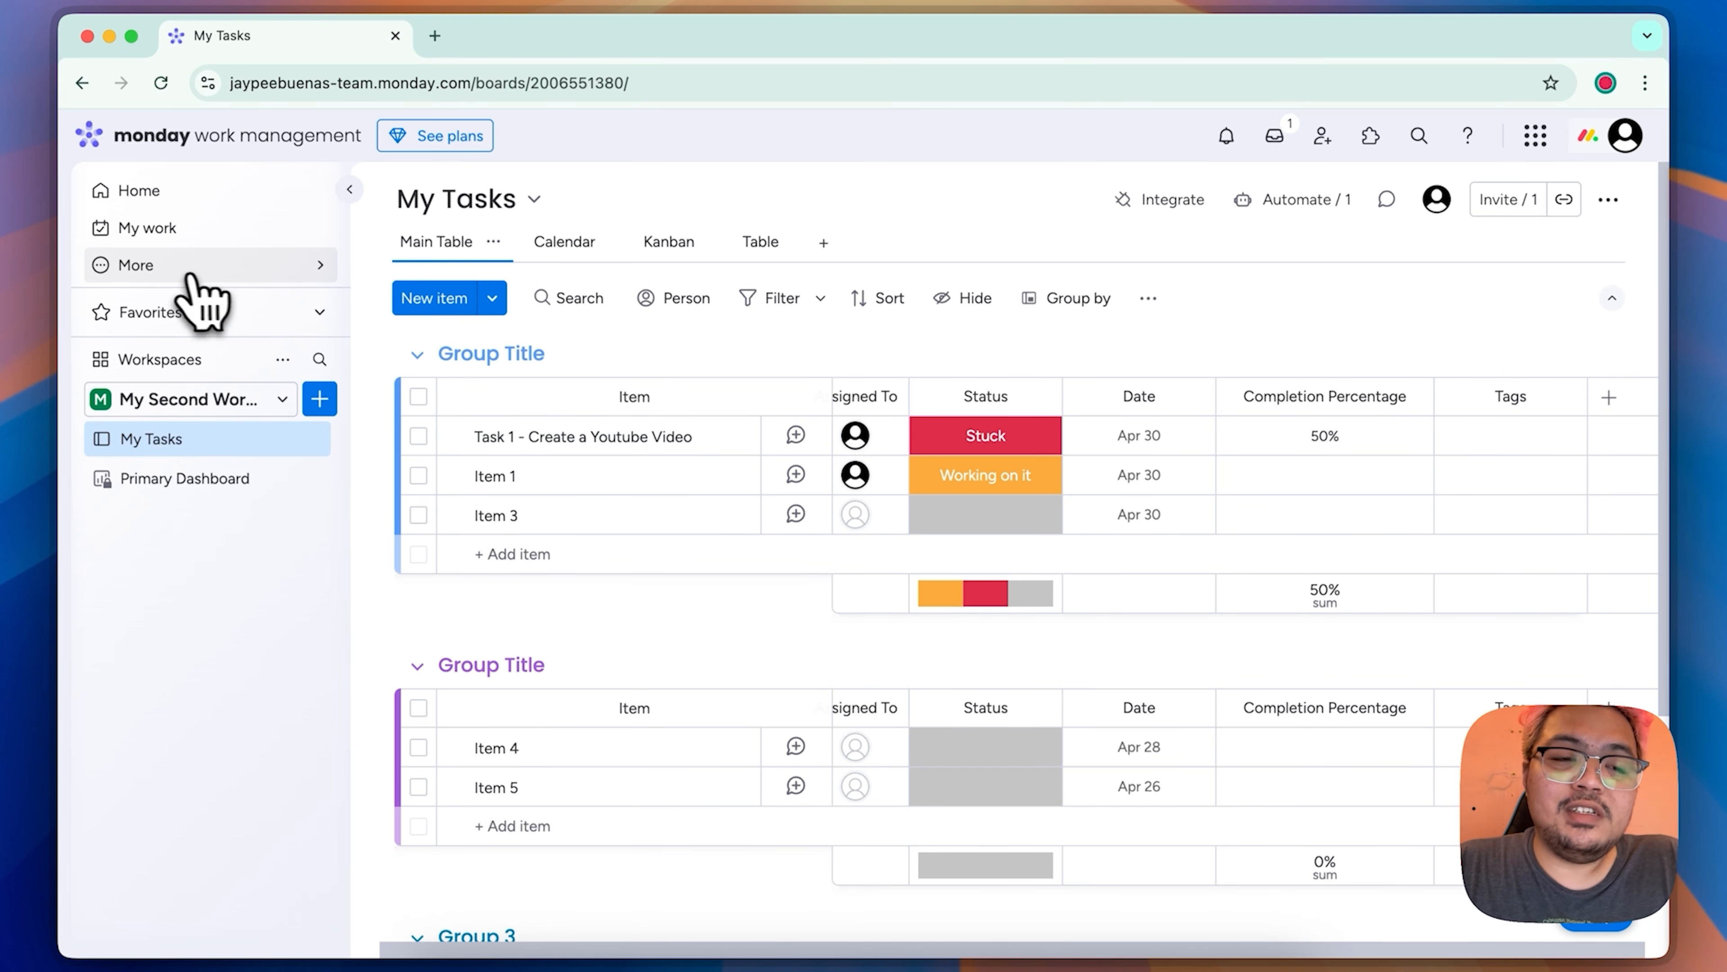
Step: Open the Template center and browse the work management product templates
click(129, 265)
click(488, 333)
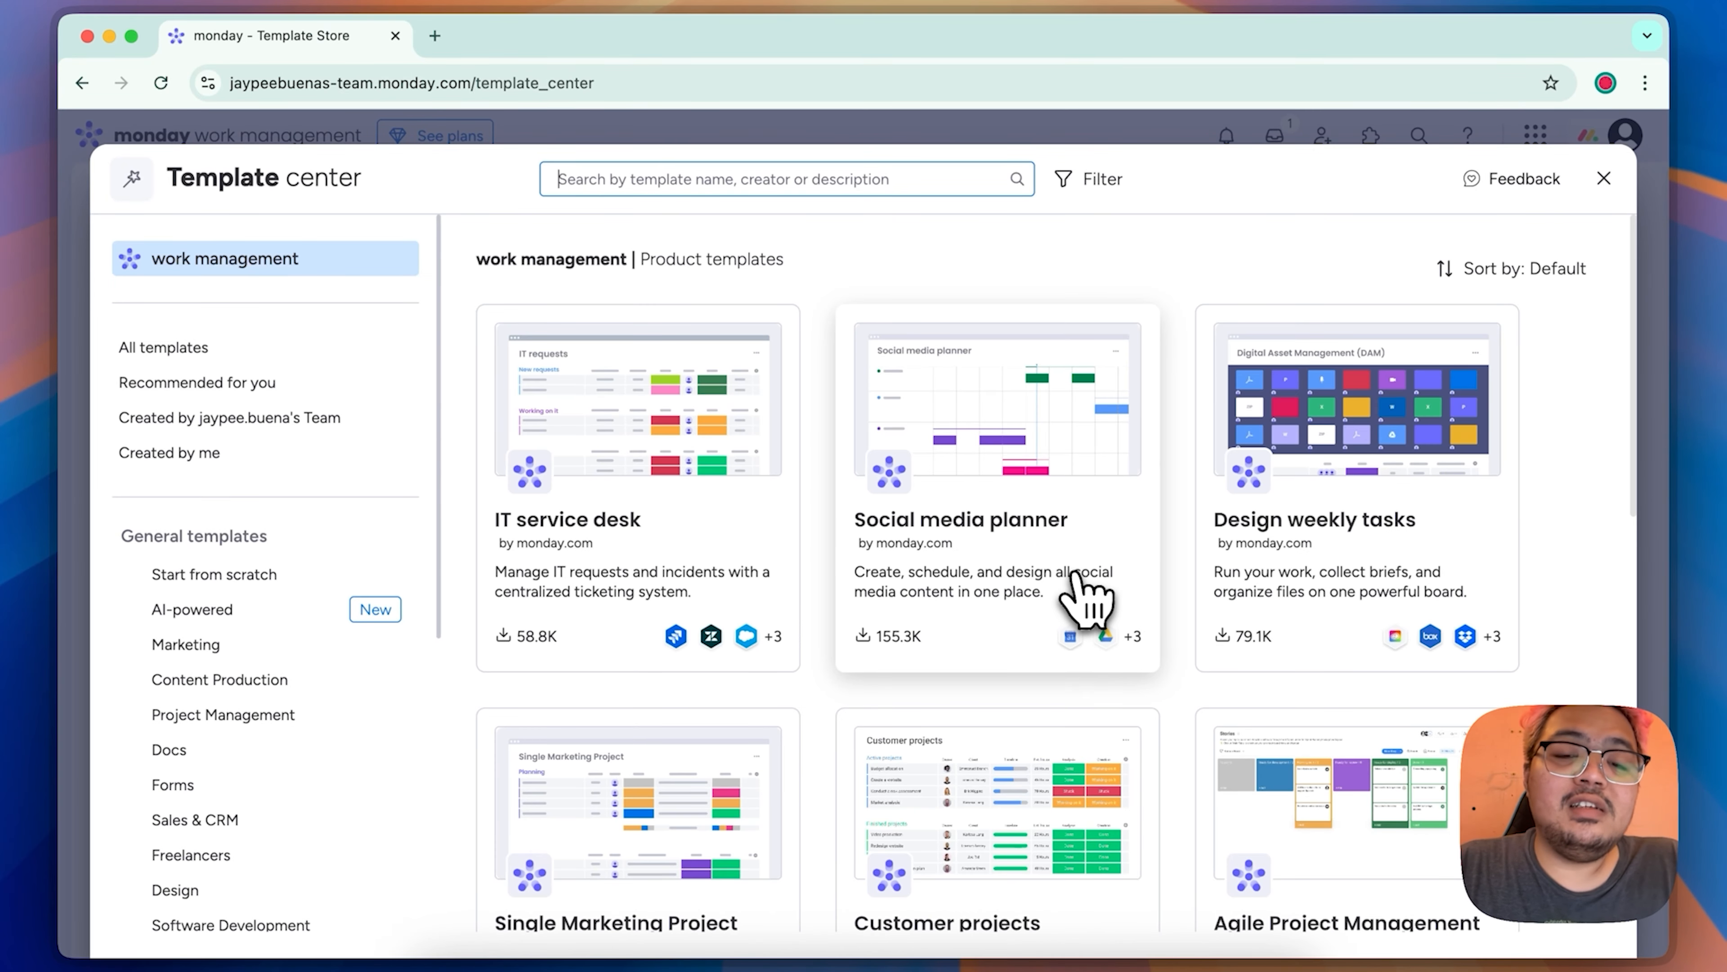
scroll(1081, 578, down, 10)
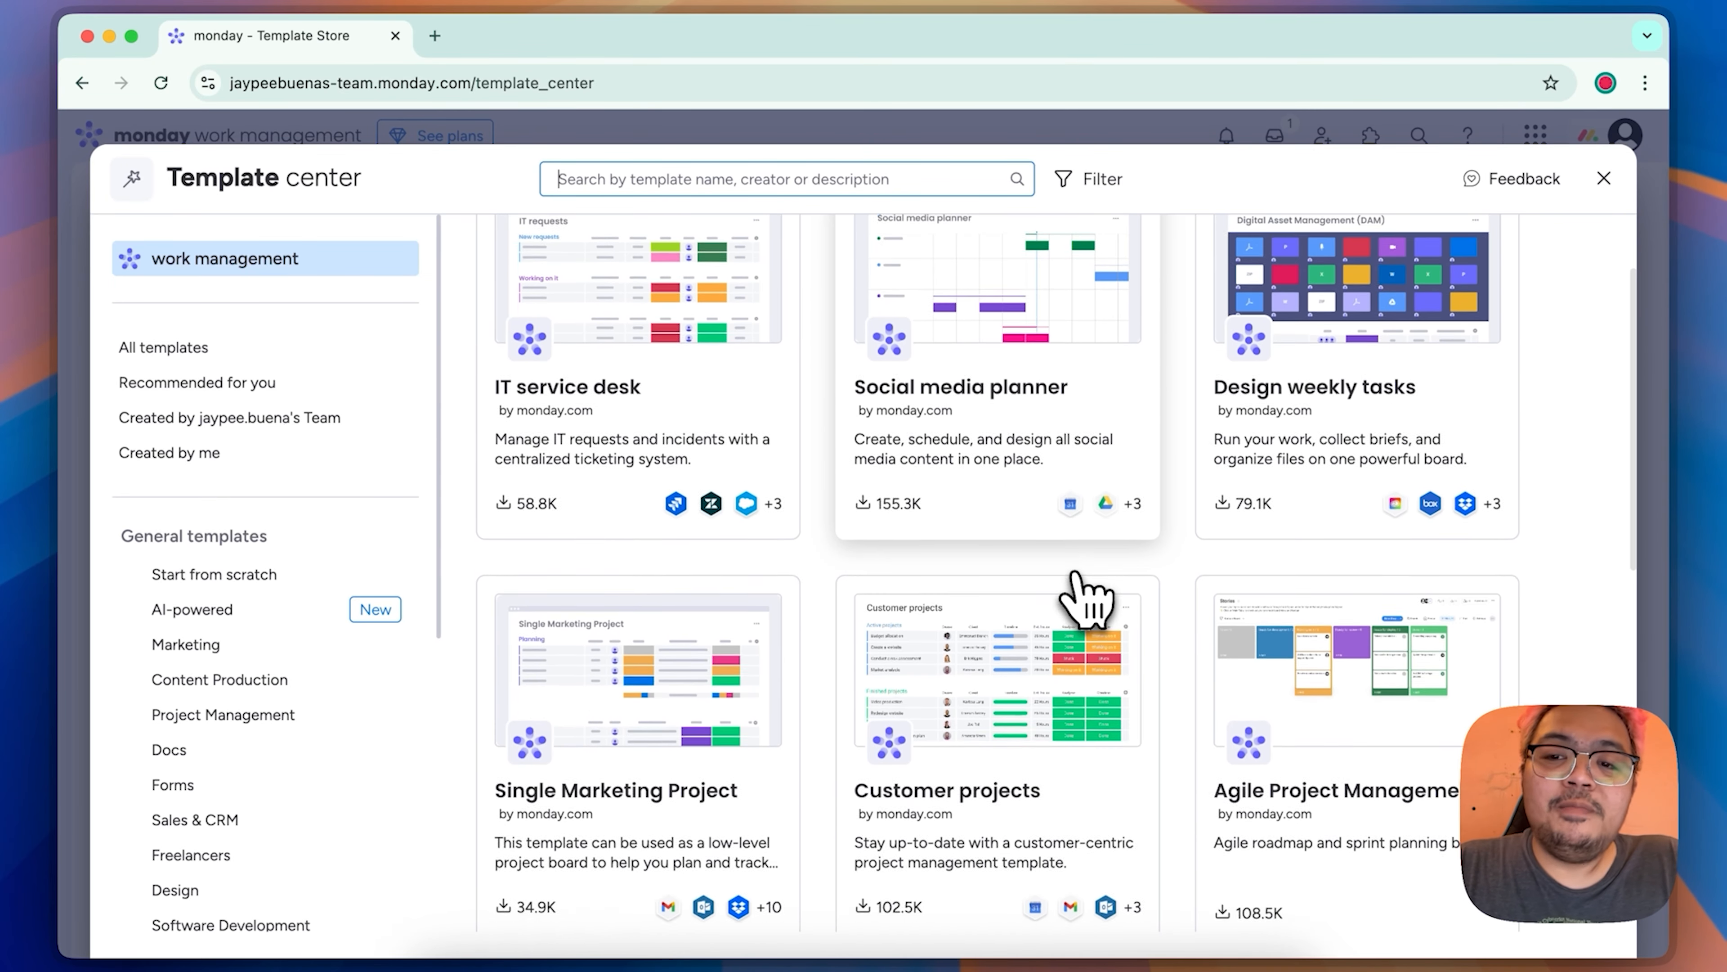
scroll(1088, 599, down, 5)
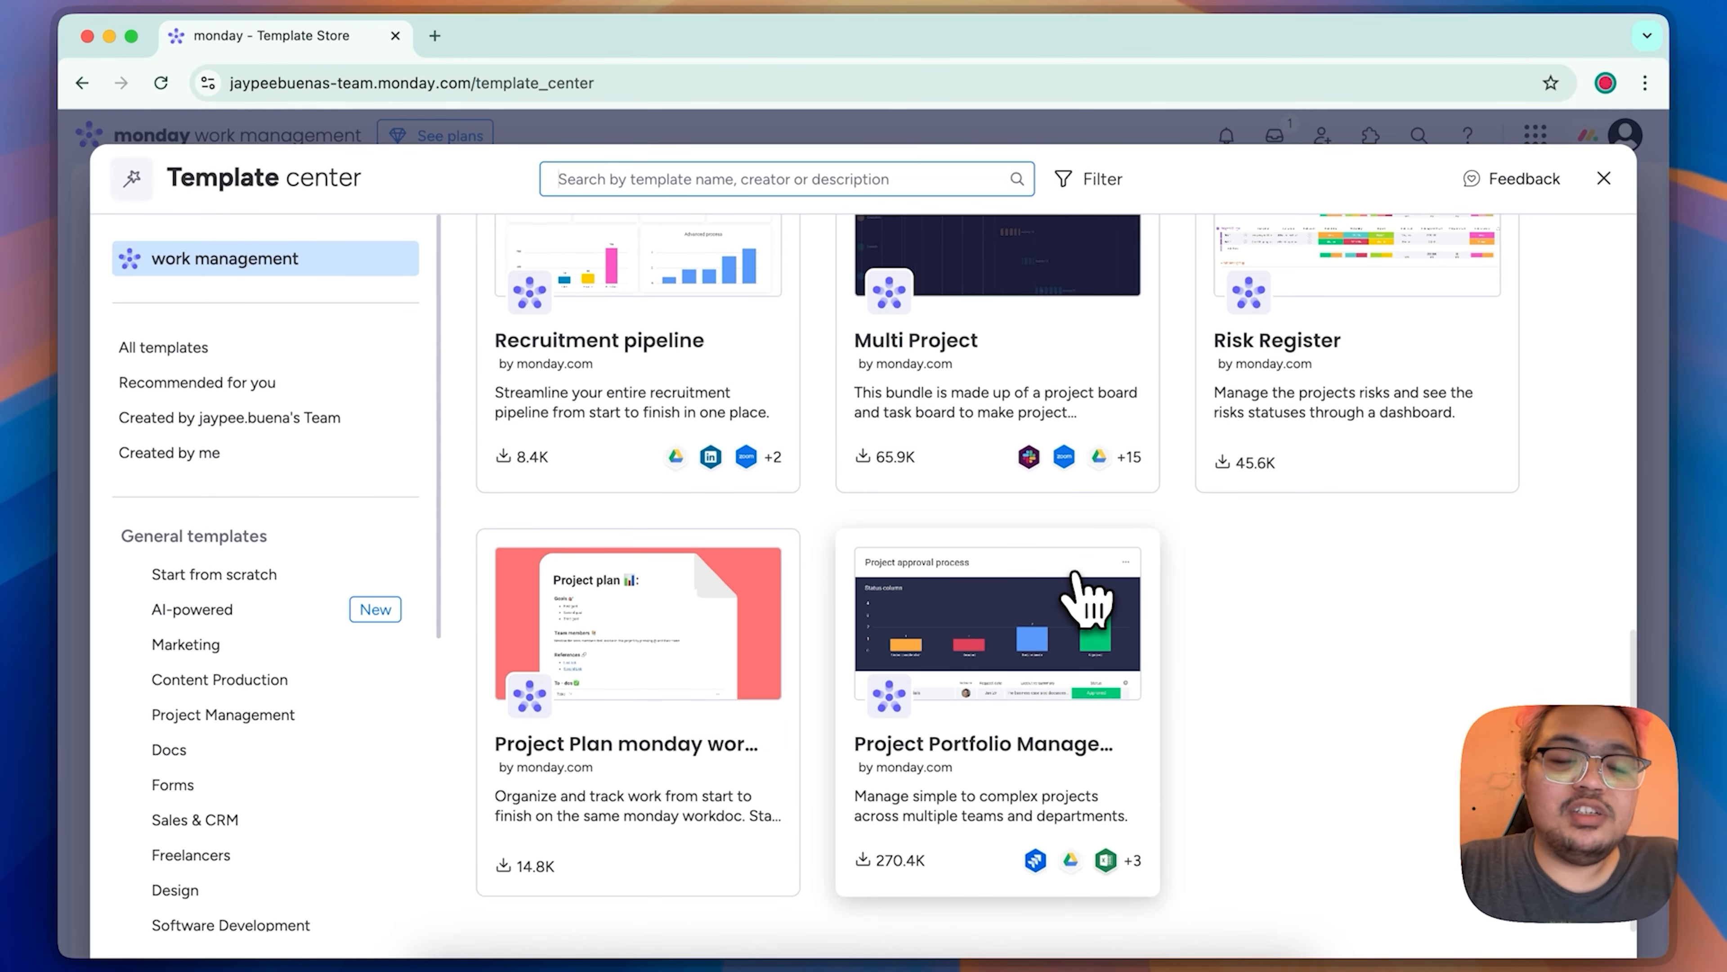
scroll(1088, 599, up, 13)
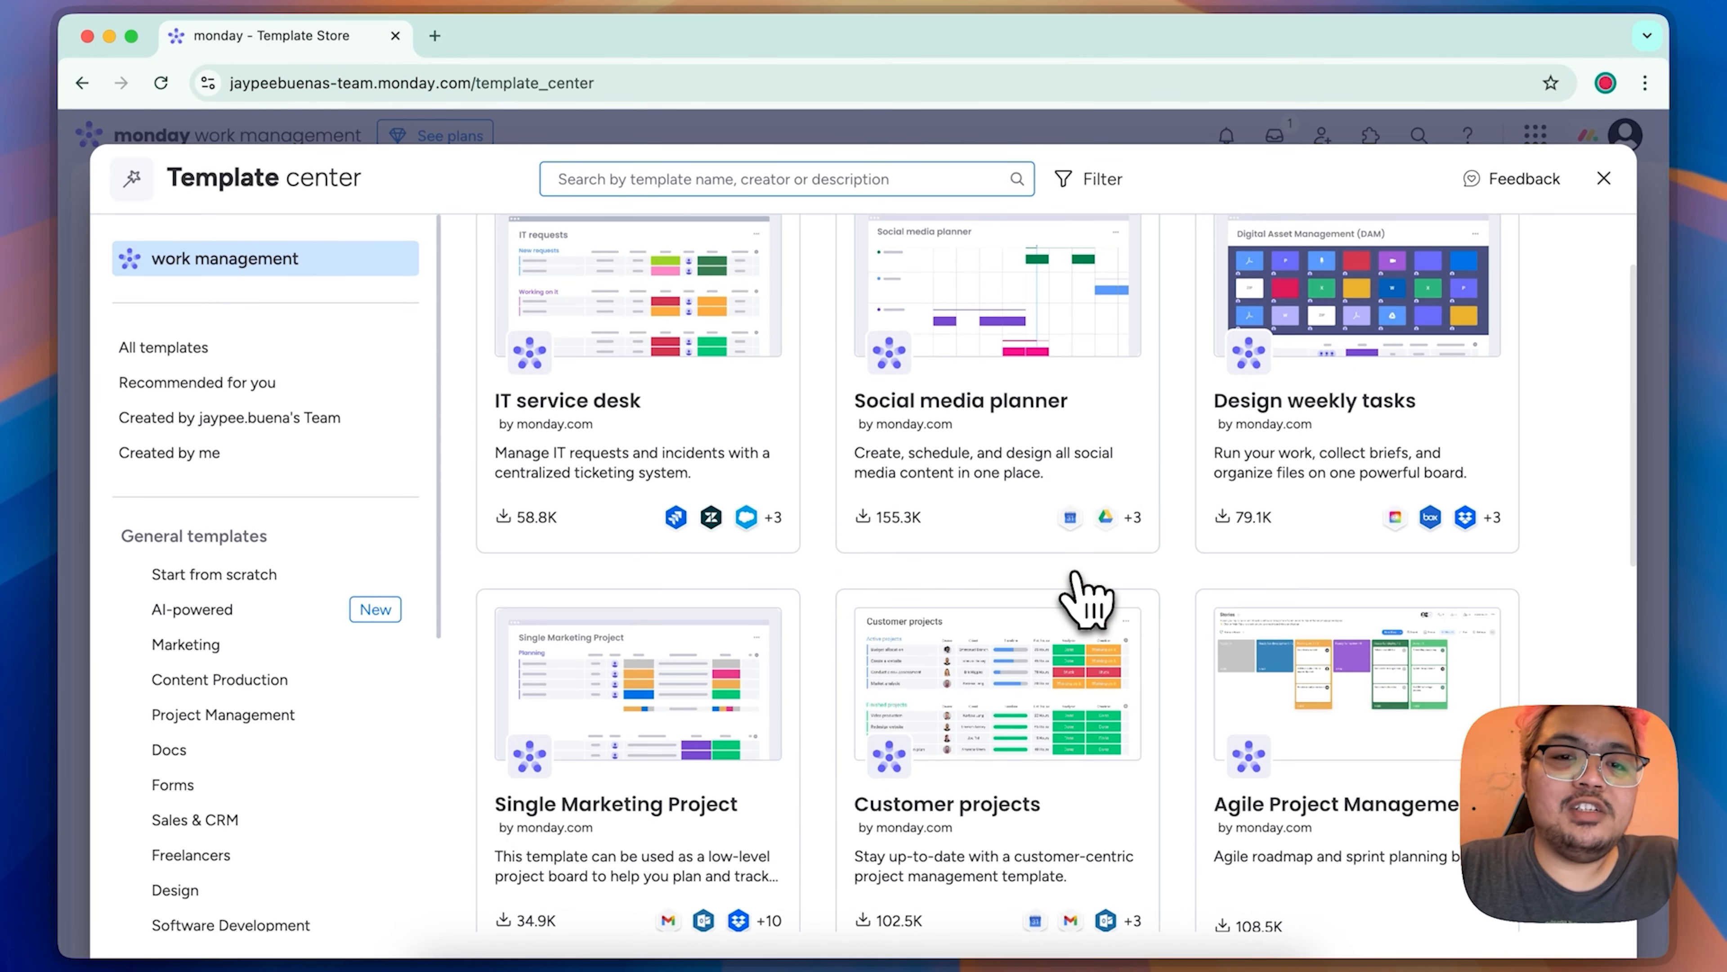